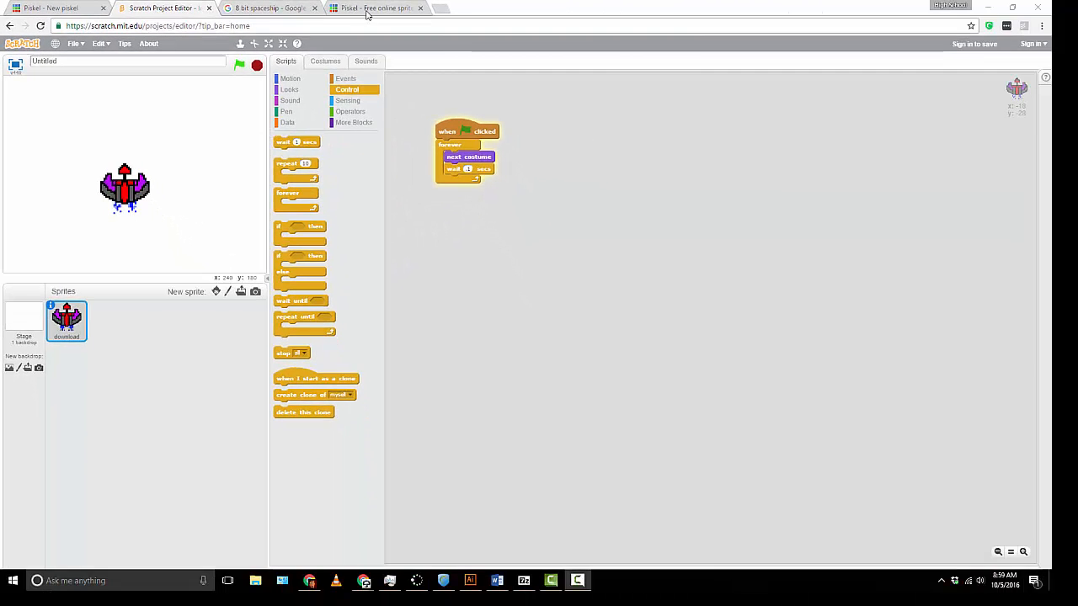
- Switch to the Piskel site and create a new sprite
click(782, 16)
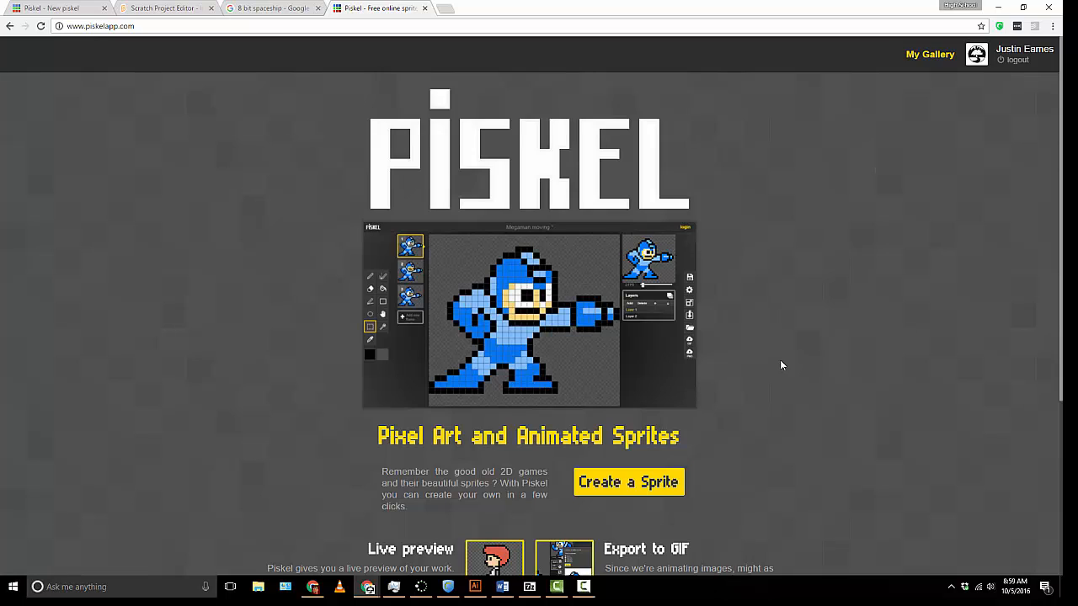
click(650, 485)
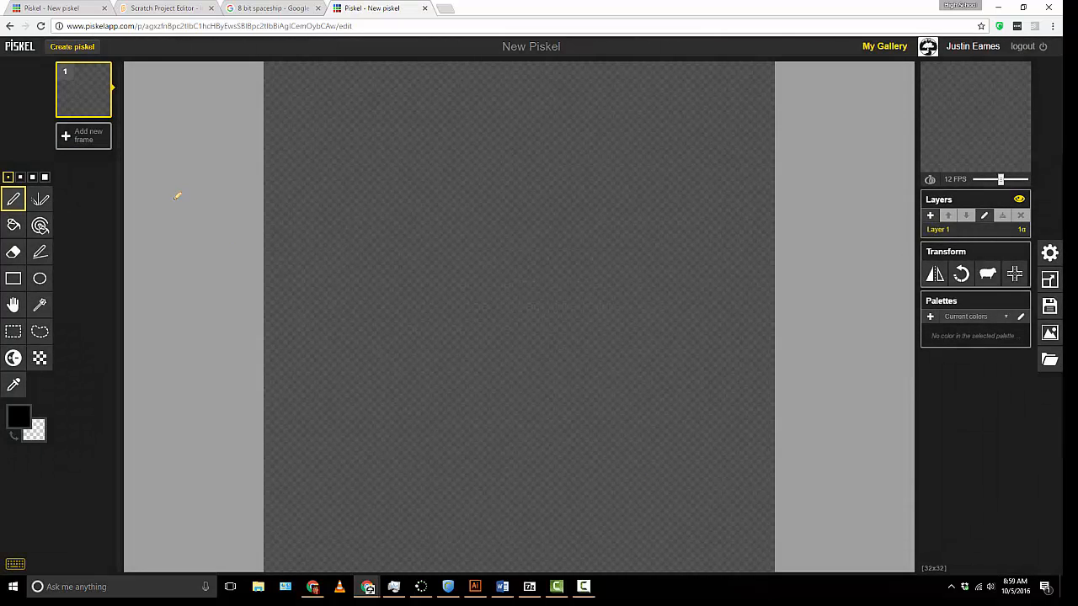
- Browse the Google Images results for "8 bit spaceship" to find pixel-art reference ideas for the sprite
click(246, 8)
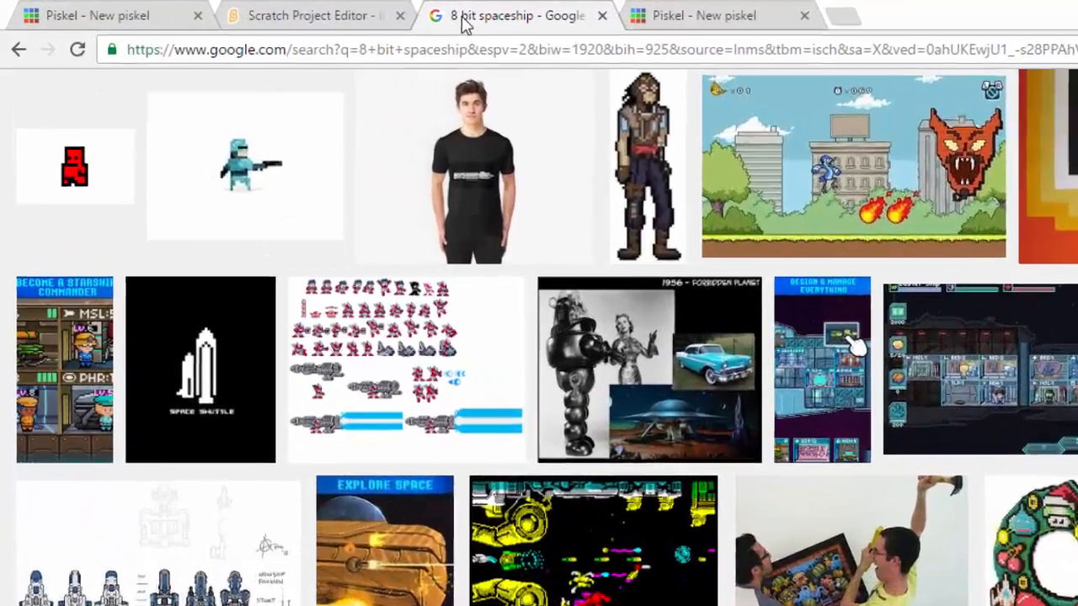
scroll(726, 327, up, 15)
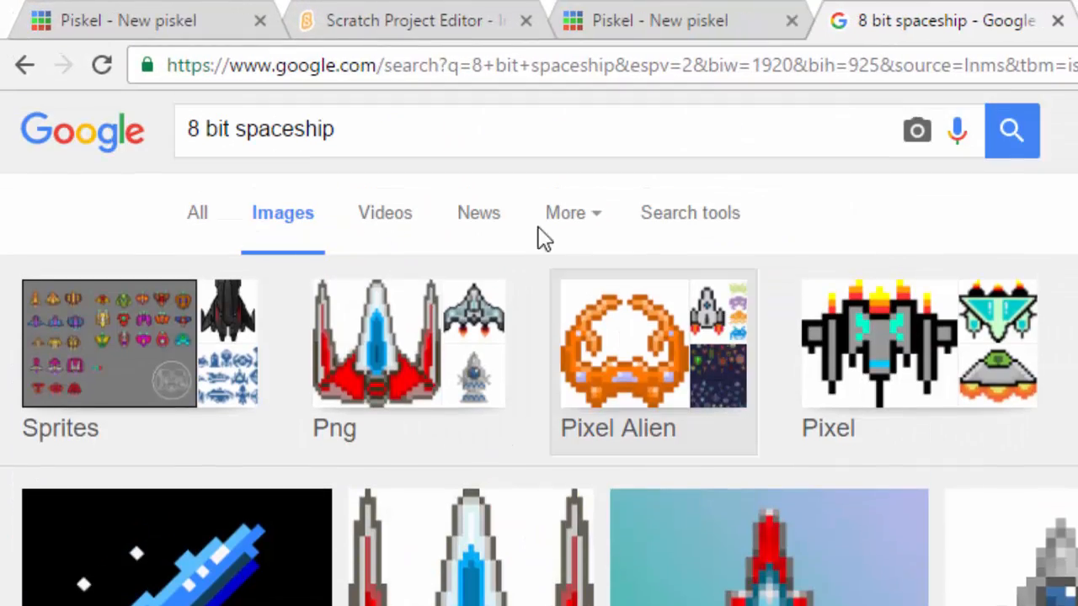
click(363, 127)
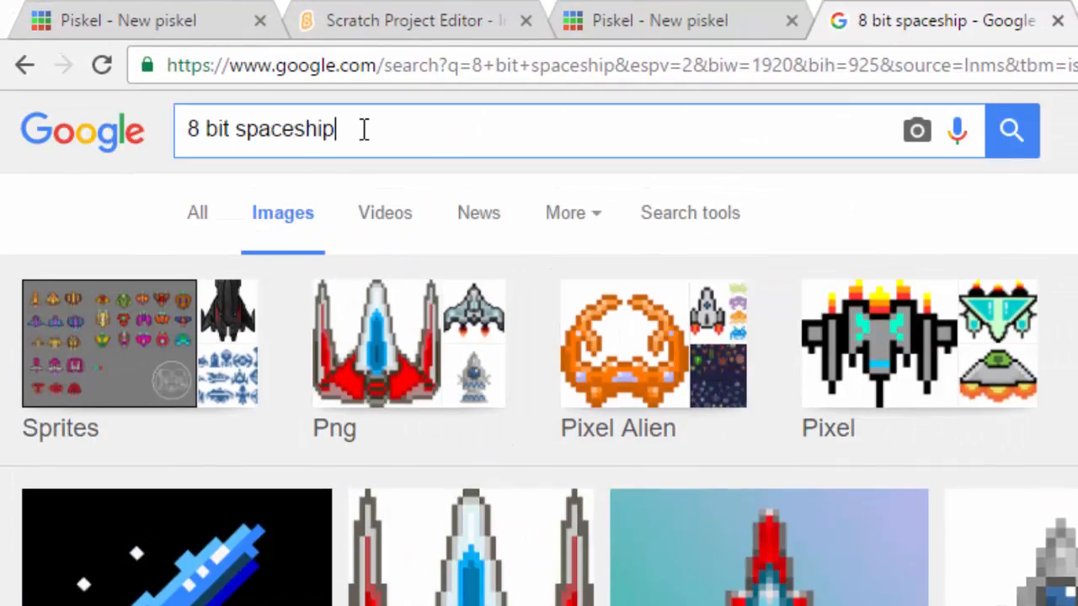
drag(363, 127, 181, 134)
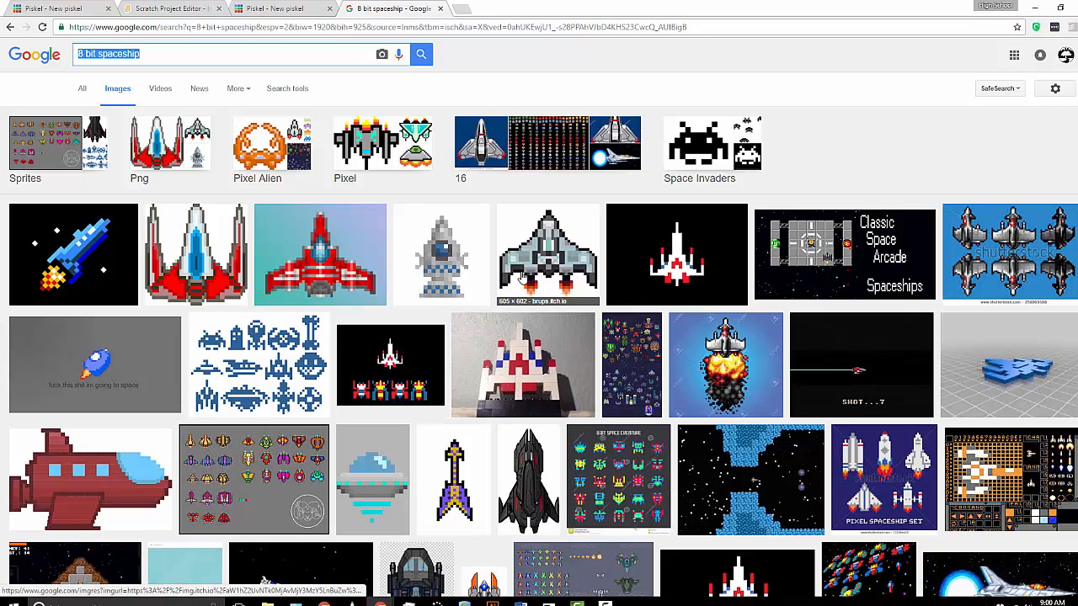
scroll(429, 308, down, 1)
scroll(429, 310, down, 5)
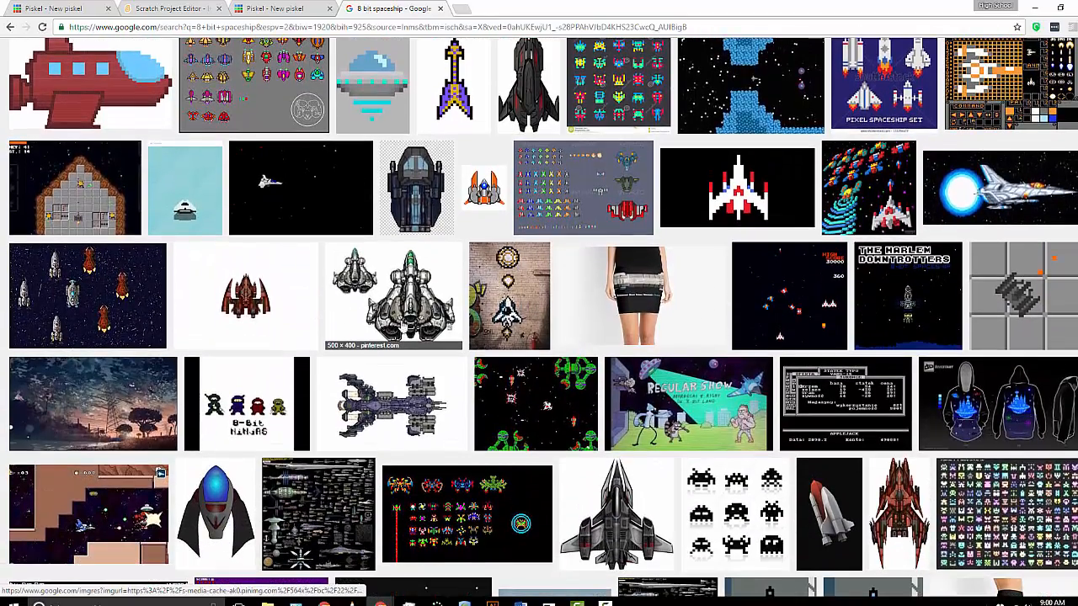
scroll(201, 384, down, 6)
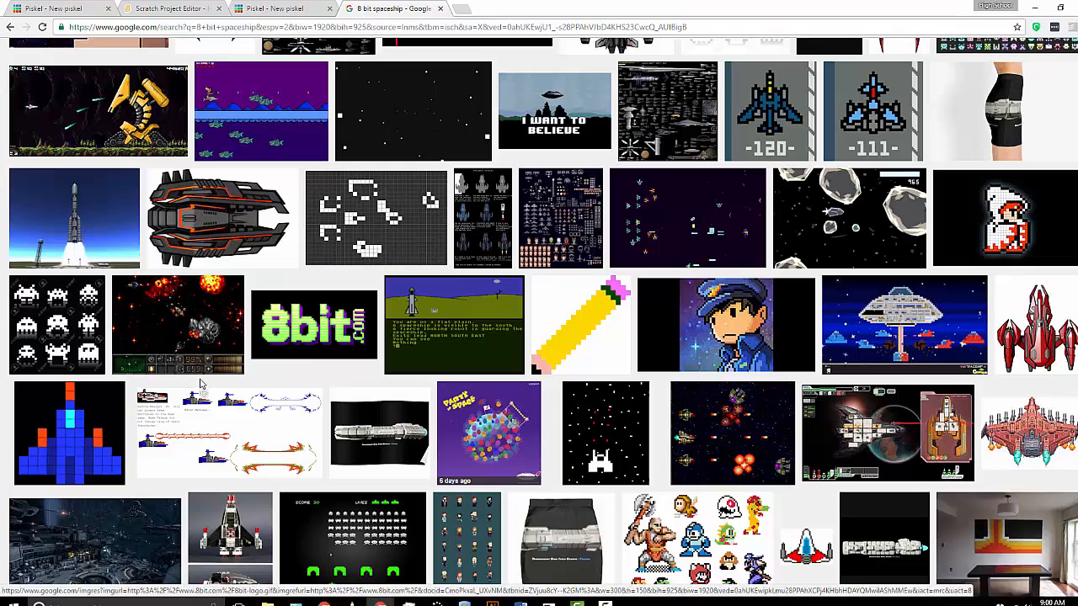
scroll(27, 476, down, 7)
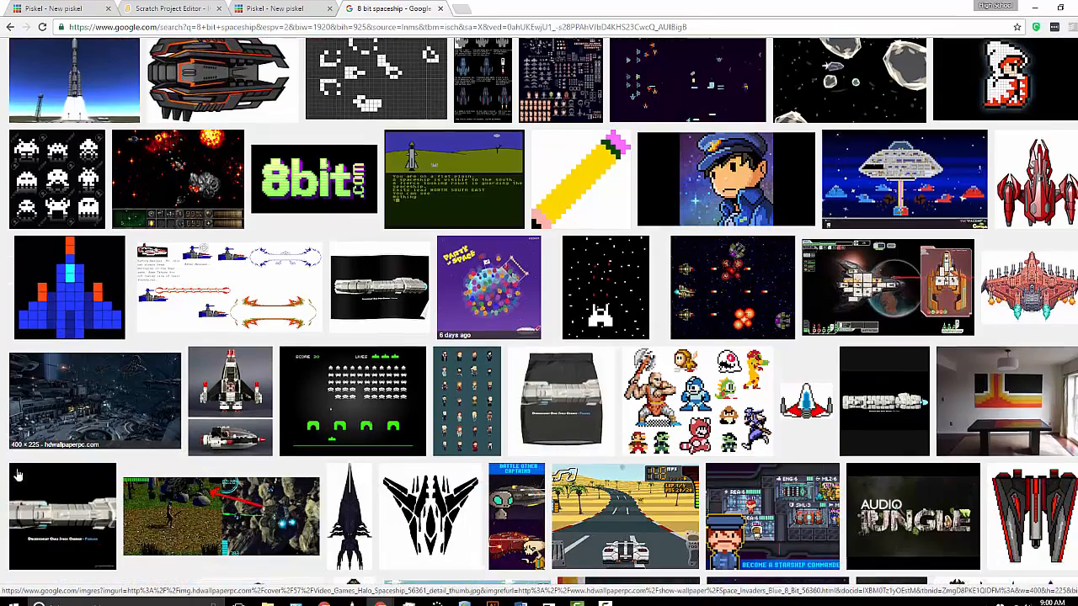
scroll(26, 476, down, 3)
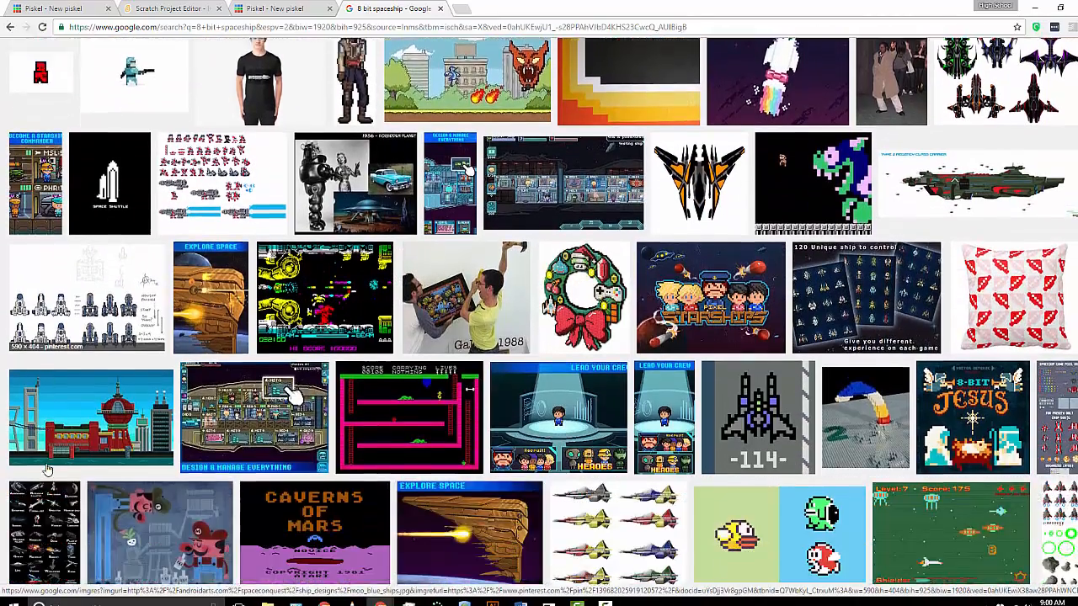
scroll(57, 472, up, 8)
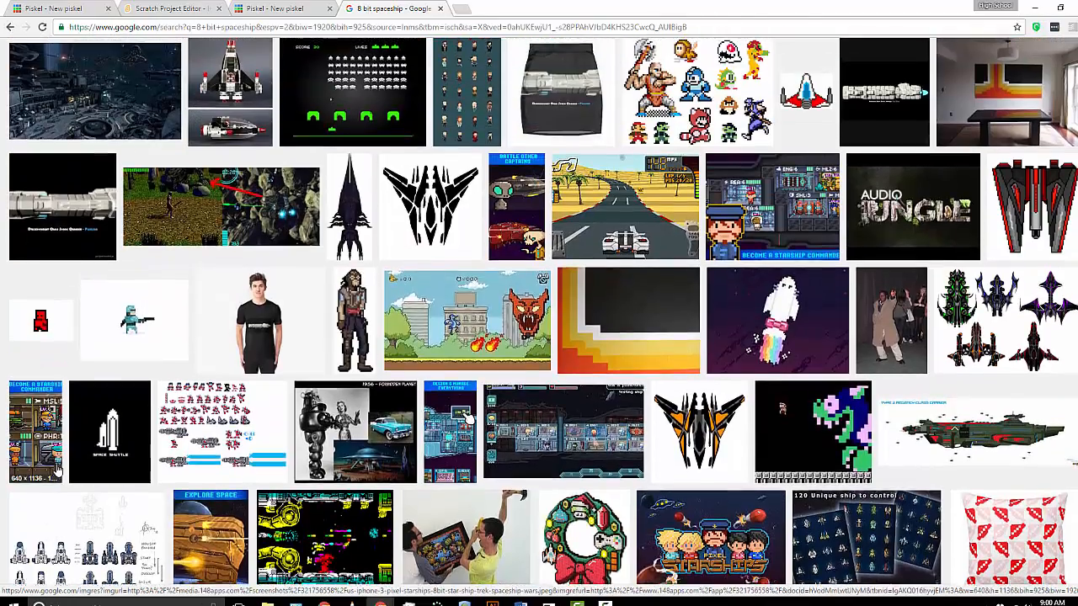
scroll(57, 472, up, 12)
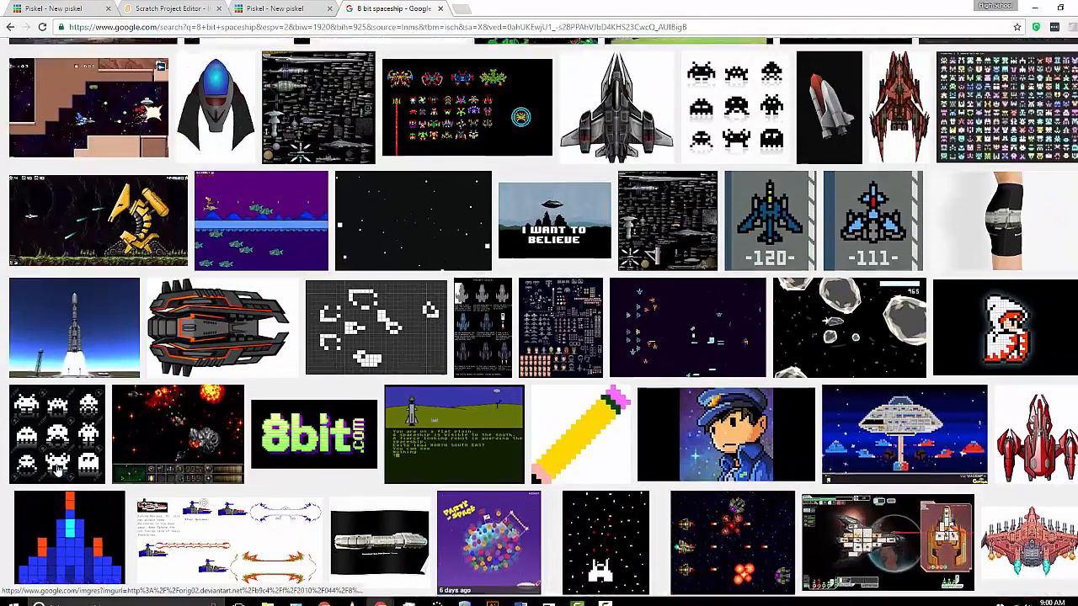
scroll(57, 471, up, 3)
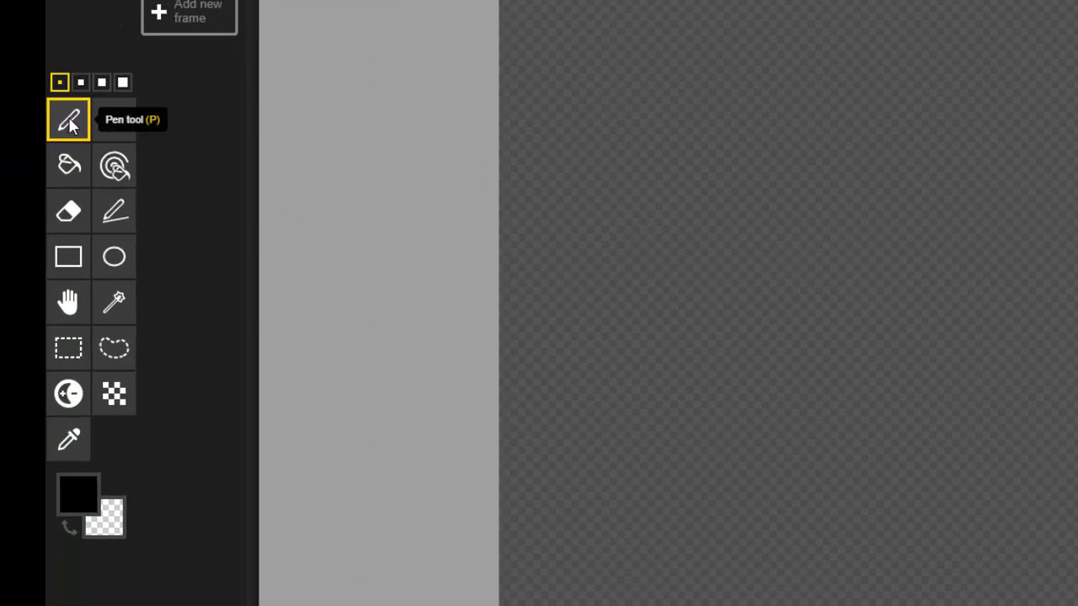
- Back in the new Piskel sprite, draw a closed black outline with 1-pixel and 3-pixel Pen strokes and fill its inside black
mouse_move(650, 172)
mouse_down()
mouse_move(671, 152)
mouse_move(846, 89)
mouse_up()
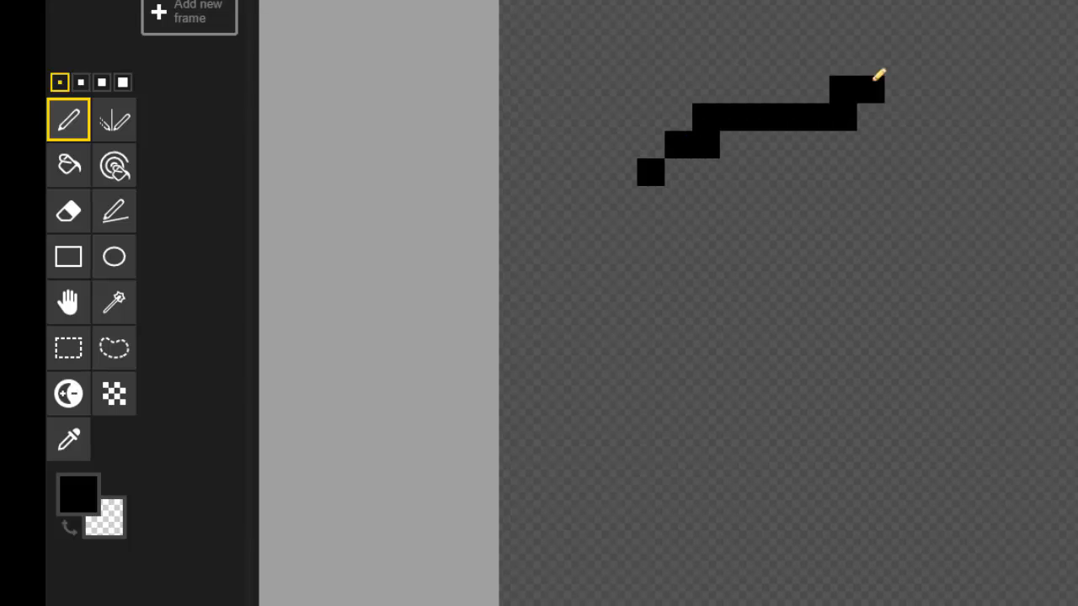
click(883, 79)
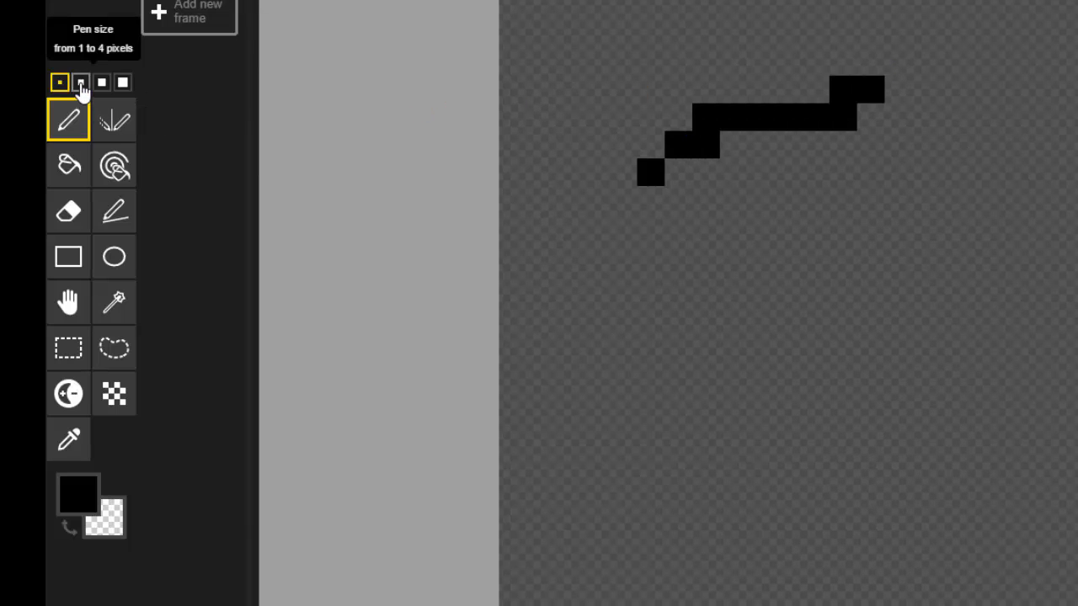
click(84, 84)
click(102, 83)
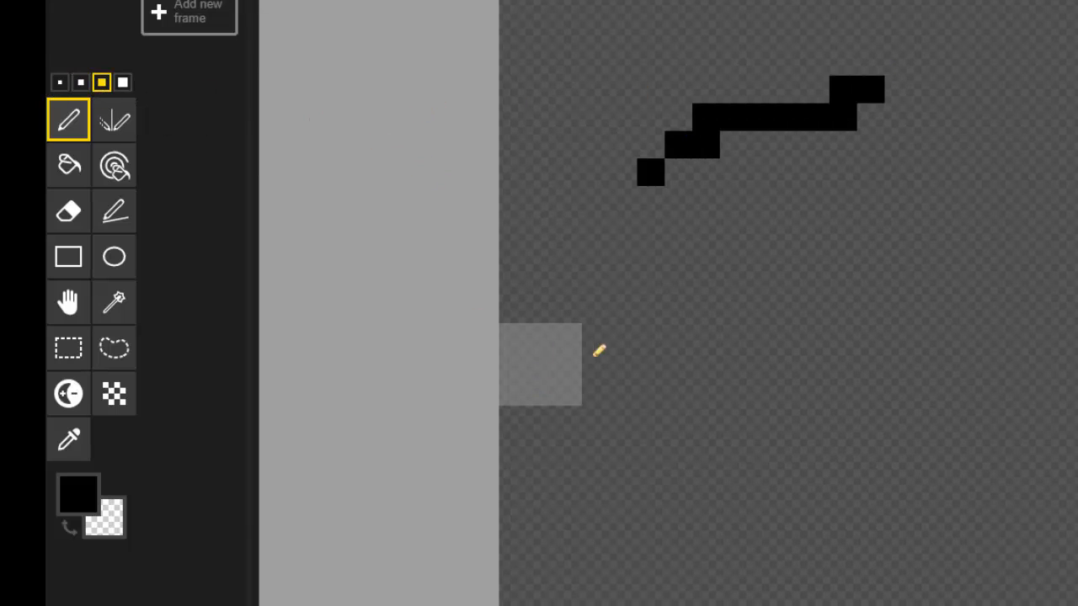
mouse_move(608, 325)
mouse_down()
mouse_move(745, 302)
mouse_move(915, 200)
mouse_up()
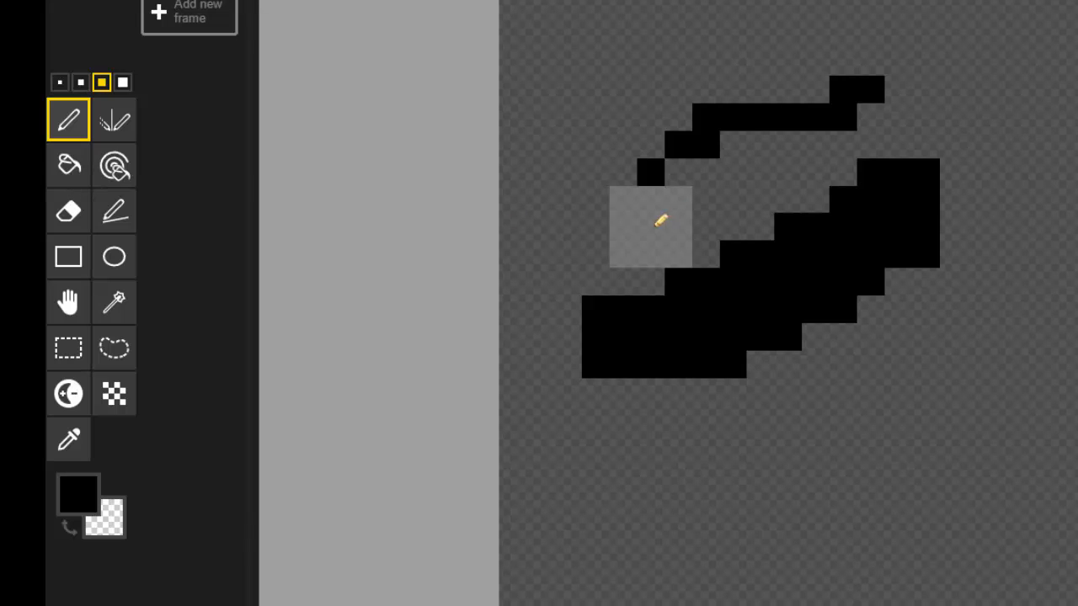
drag(662, 222, 655, 199)
click(910, 116)
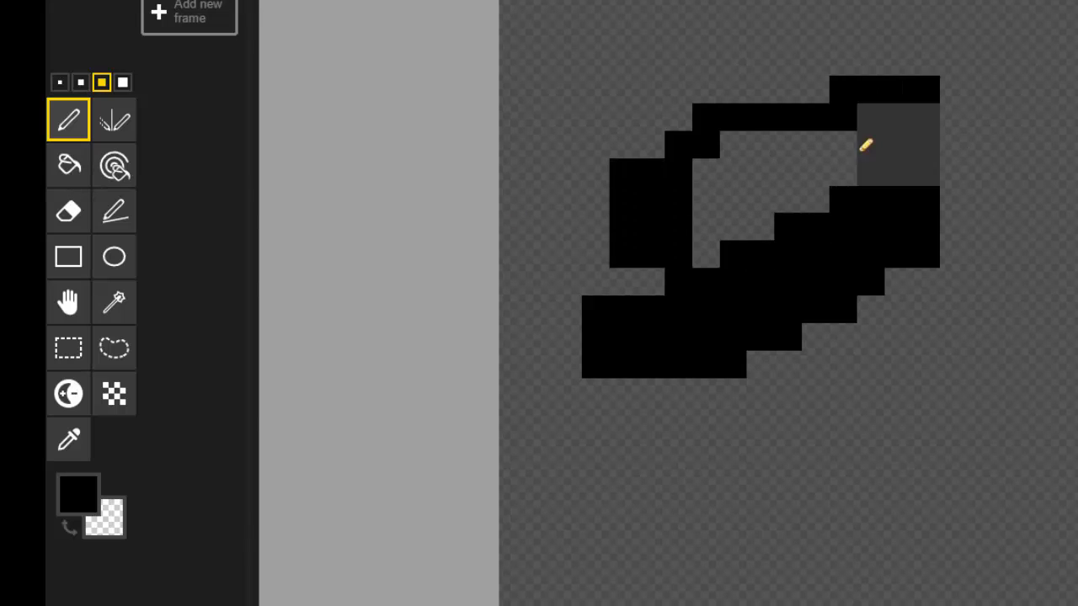
click(69, 164)
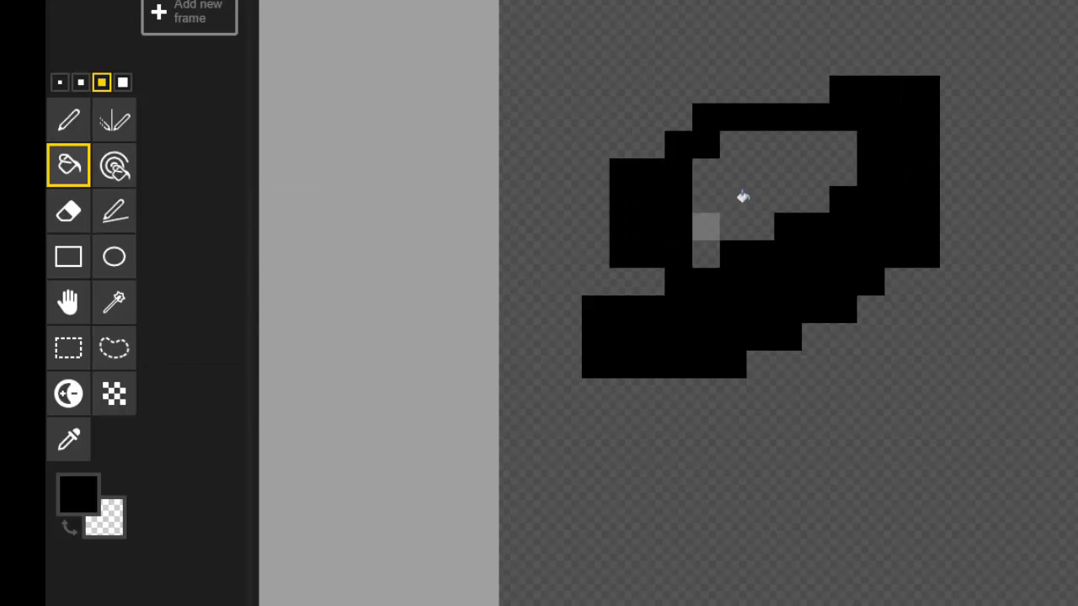
click(783, 197)
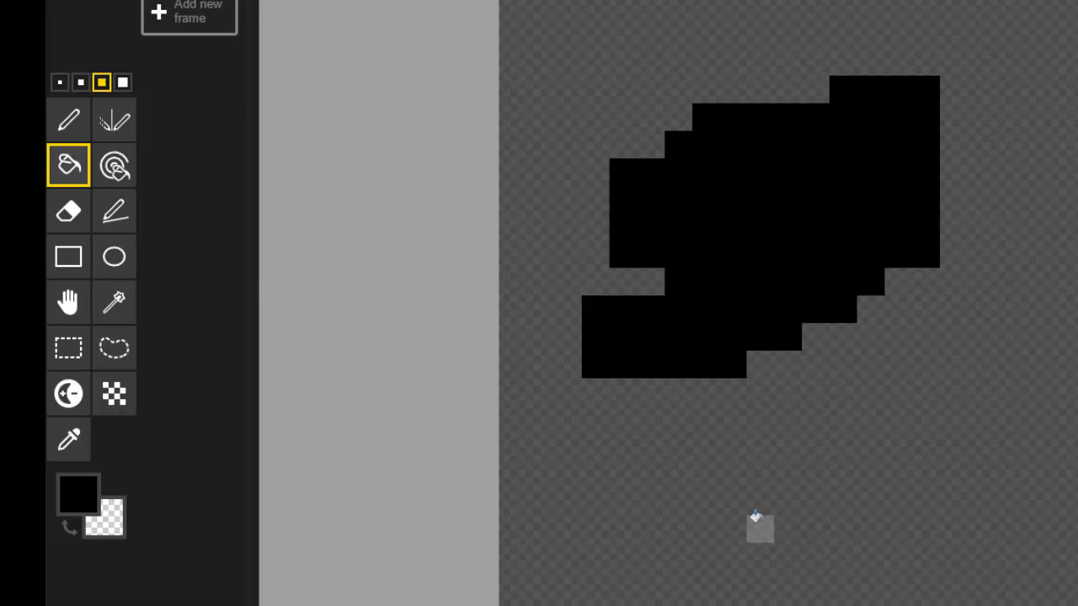
- Erase the whole black test shape using 3-pixel, 1-pixel and 4-pixel Eraser sizes
click(83, 225)
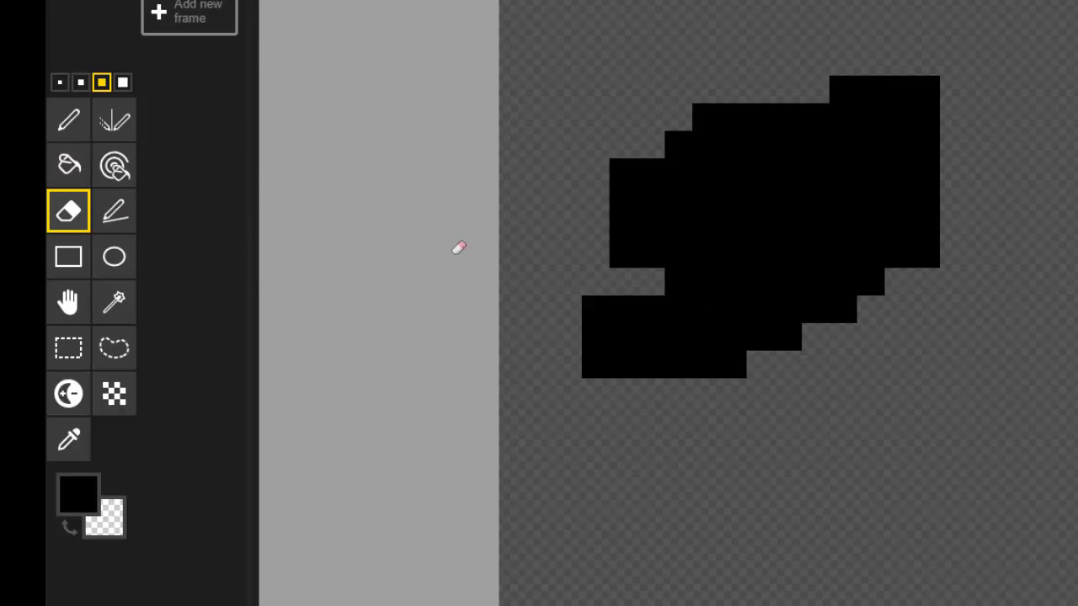
mouse_move(590, 213)
mouse_down()
mouse_move(630, 211)
mouse_move(599, 183)
mouse_move(645, 153)
mouse_move(734, 130)
mouse_move(770, 177)
mouse_up()
click(59, 82)
mouse_move(732, 254)
mouse_down()
mouse_move(794, 255)
mouse_move(812, 276)
mouse_move(796, 300)
mouse_move(845, 309)
mouse_up()
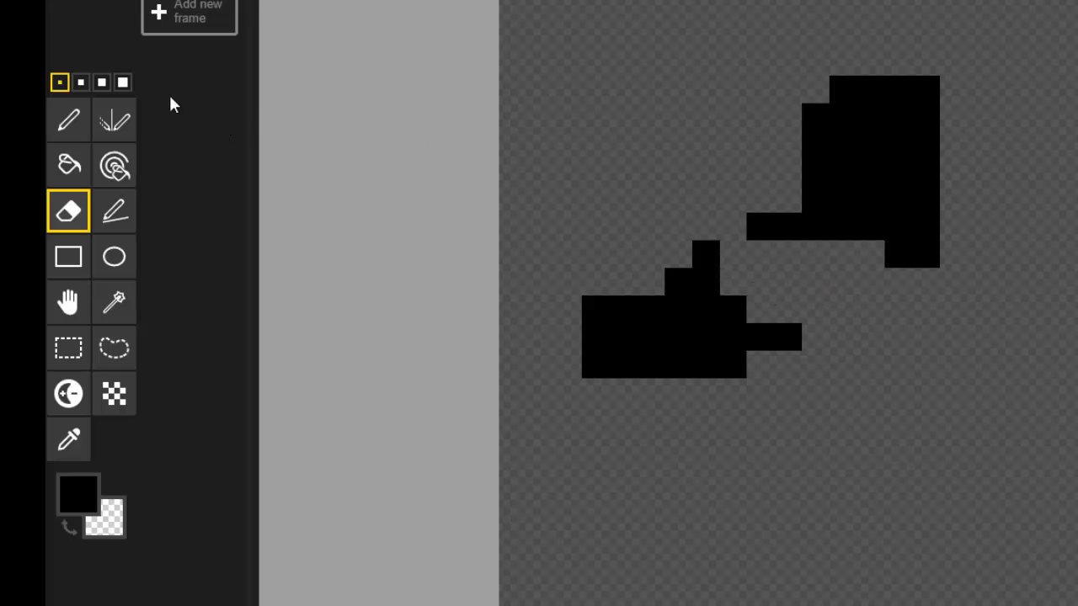
click(123, 81)
mouse_move(680, 125)
mouse_down()
mouse_move(923, 188)
mouse_move(854, 162)
mouse_move(755, 201)
mouse_move(764, 322)
mouse_move(688, 311)
mouse_move(602, 337)
mouse_up()
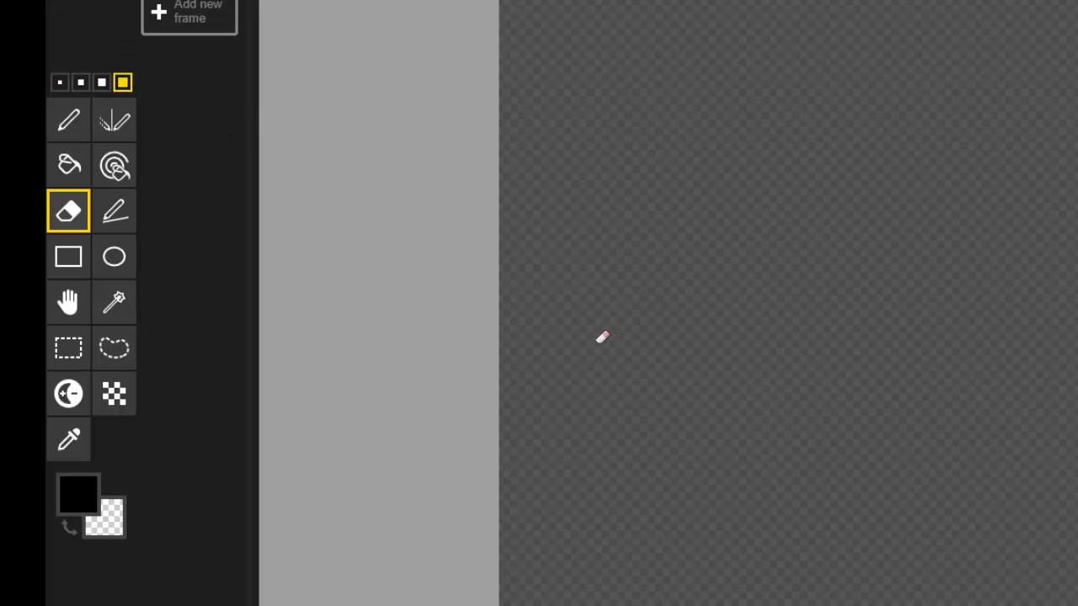
- Try a black rectangle outline at the 4-pixel pen size and undo it
click(76, 266)
drag(607, 17, 912, 242)
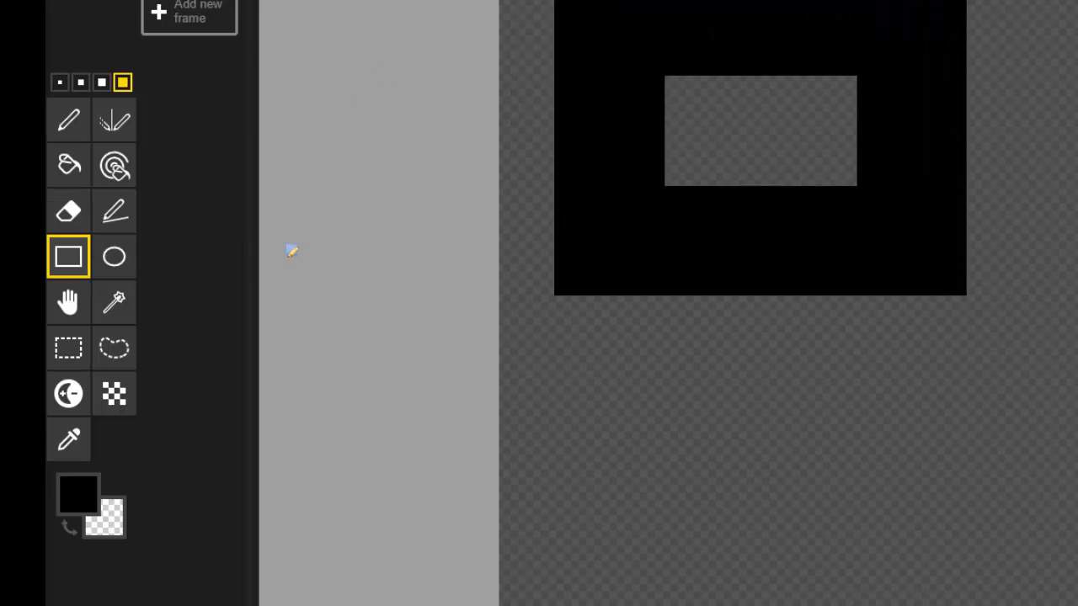
key(ctrl+z)
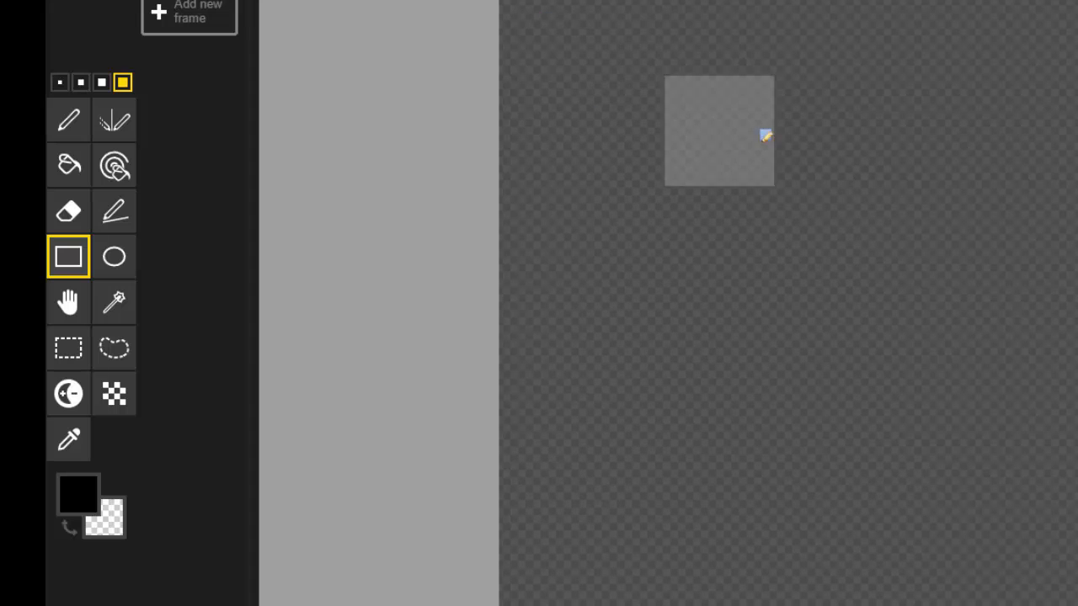
- Draw a 1-pixel black rectangle outline about 17 by 11 pixels, with an ellipse about 12 by 9 pixels below it
click(61, 84)
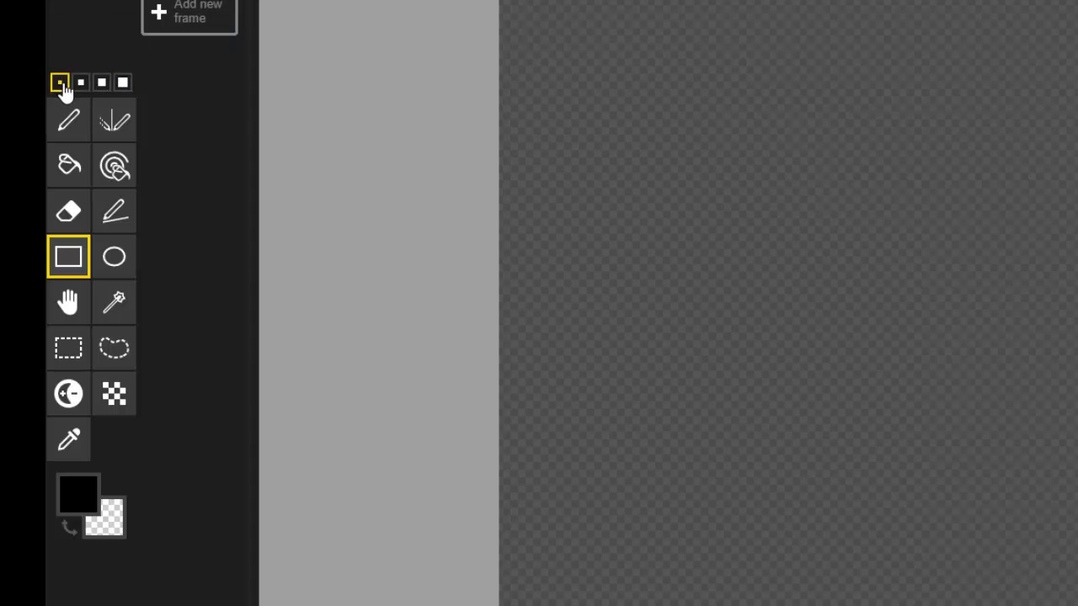
drag(567, 8, 1007, 282)
click(113, 257)
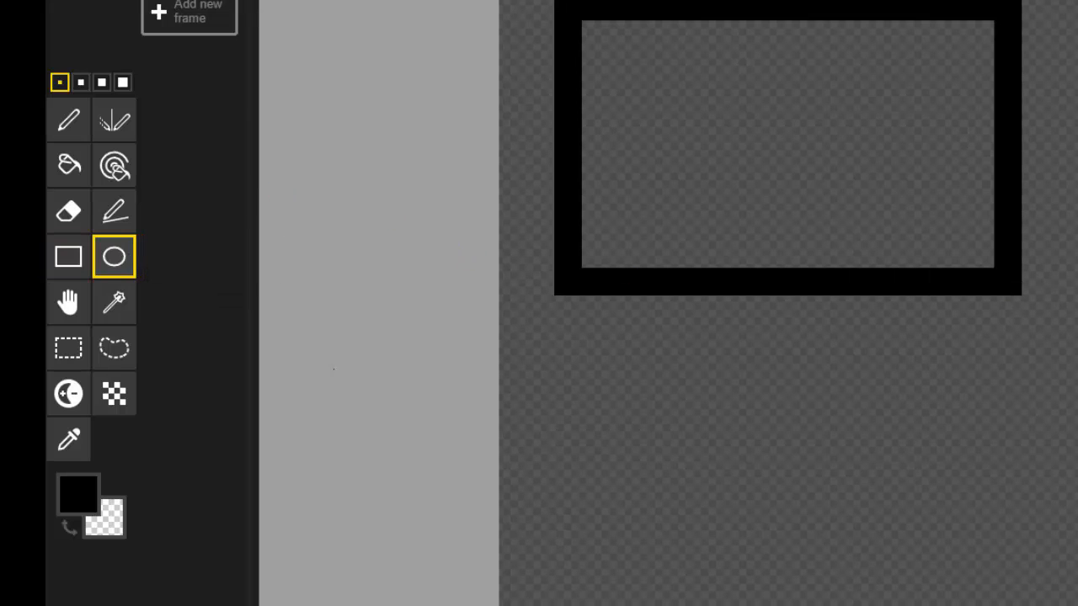
drag(665, 433, 994, 603)
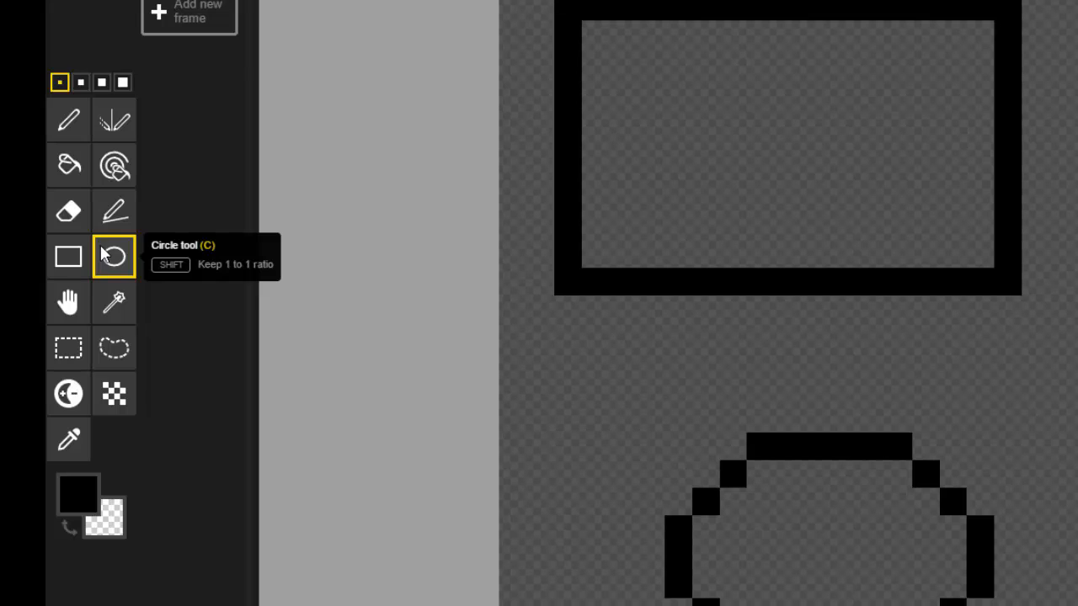
- Shift the whole drawing about 3 pixels right and 1 pixel up with the Move tool
click(68, 301)
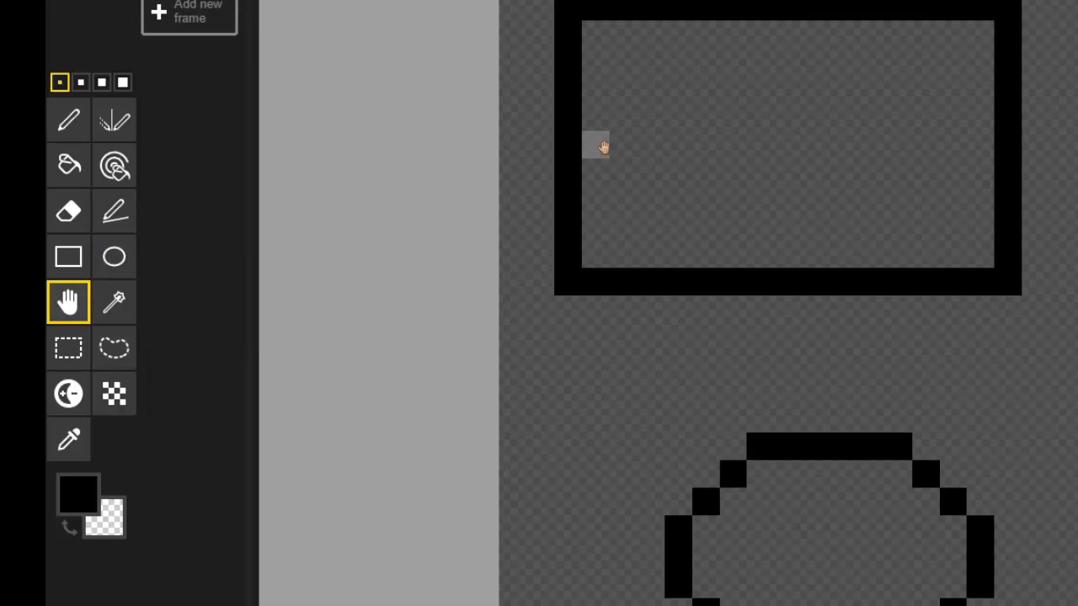
drag(575, 130, 644, 116)
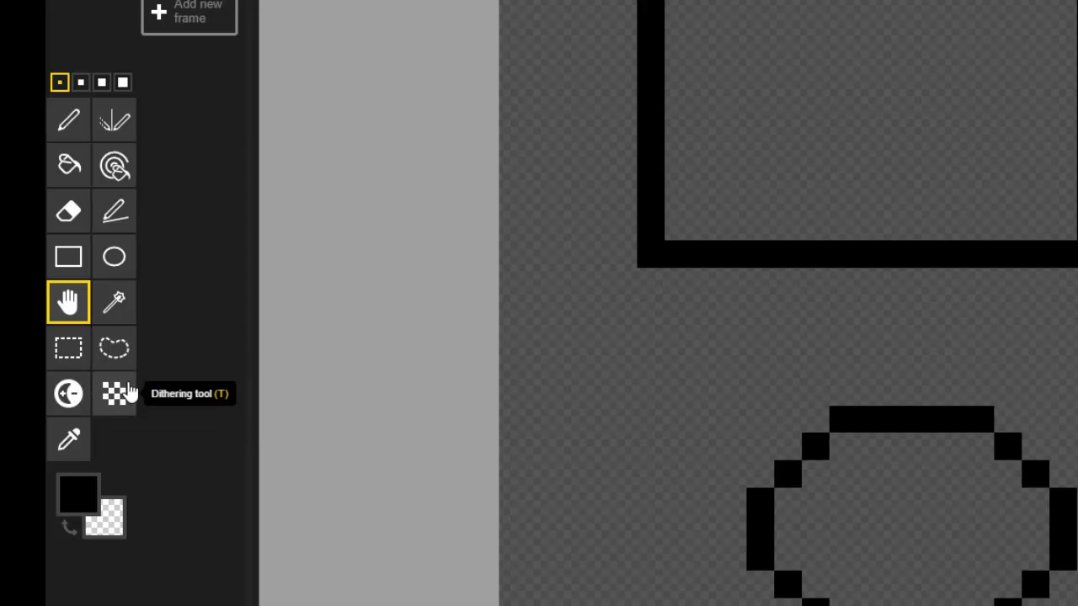
- Erase the rectangle and the ellipse with the 4-pixel Eraser to clear the canvas
click(68, 210)
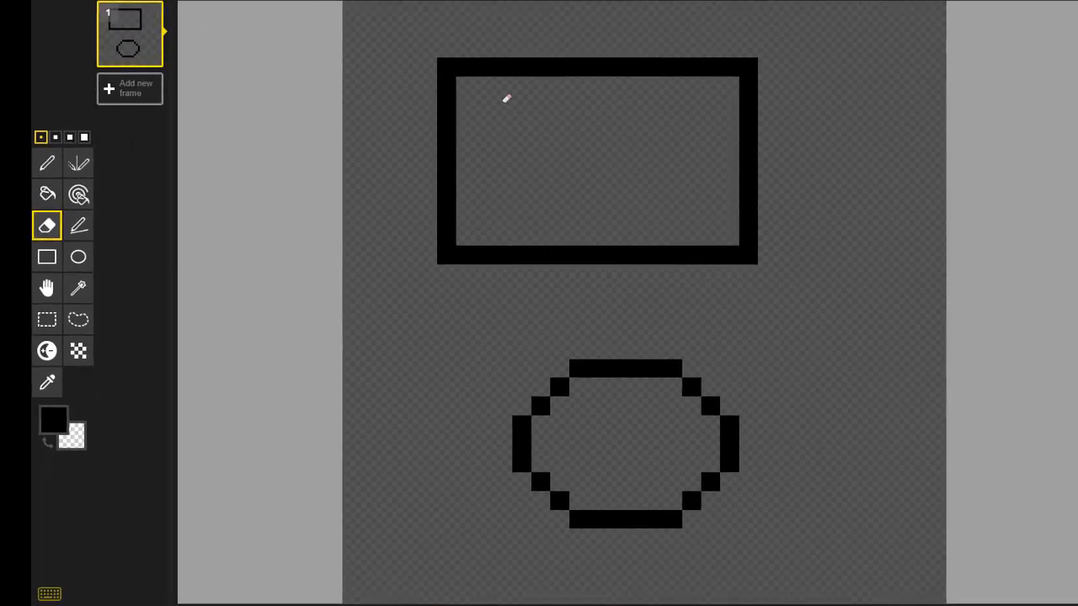
click(82, 141)
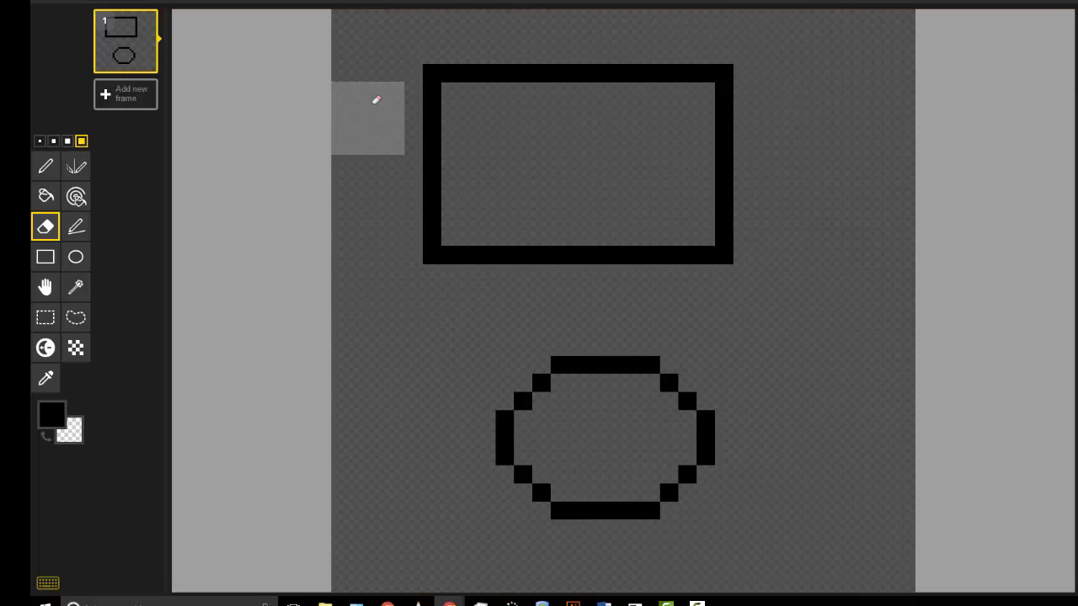
mouse_move(497, 73)
mouse_down()
mouse_move(447, 226)
mouse_move(724, 241)
mouse_move(472, 84)
mouse_move(594, 505)
mouse_move(621, 373)
mouse_move(578, 493)
mouse_up()
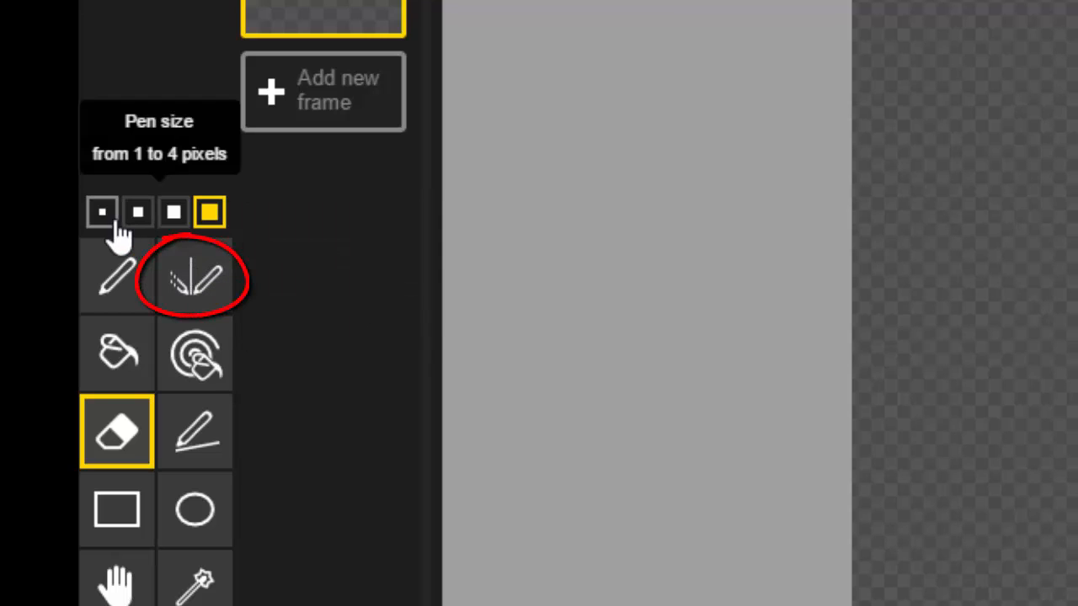
- Draw a symmetrical black spaceship outline about 20 by 13 pixels with the 1-pixel Vertical Mirror pen, including a central nose and two raised wings
click(103, 214)
click(211, 286)
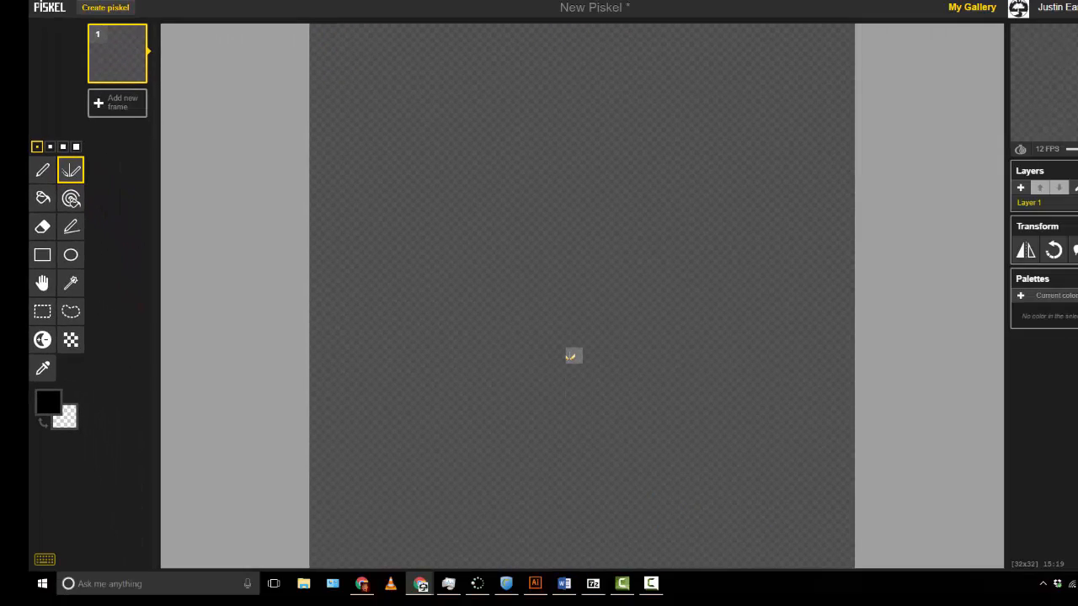
mouse_move(569, 356)
mouse_down()
mouse_move(443, 273)
mouse_move(426, 243)
mouse_move(430, 203)
mouse_move(471, 199)
mouse_move(482, 229)
mouse_move(521, 262)
mouse_move(555, 270)
mouse_move(578, 152)
mouse_up()
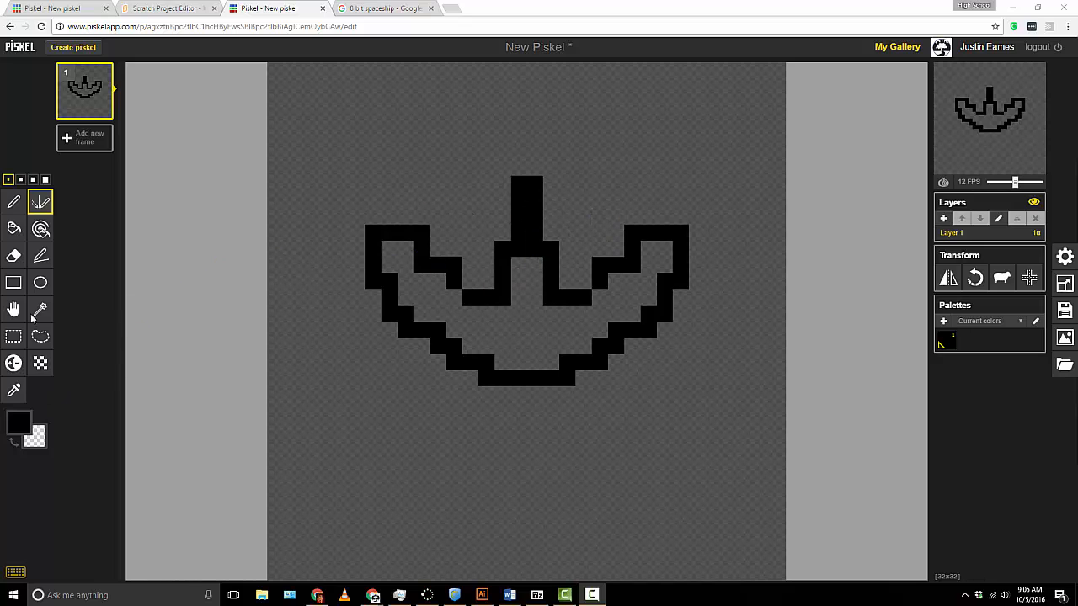
- Paint the ship's central column, wing blocks and lower crossband in red #f20404 with the Vertical Mirror pen
click(15, 425)
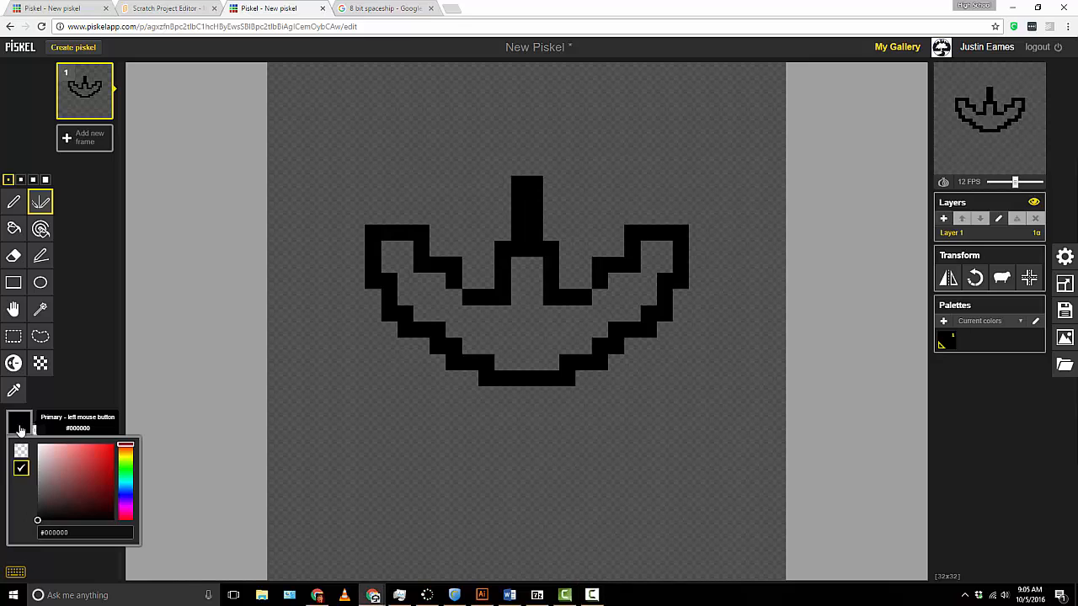
drag(69, 470, 113, 448)
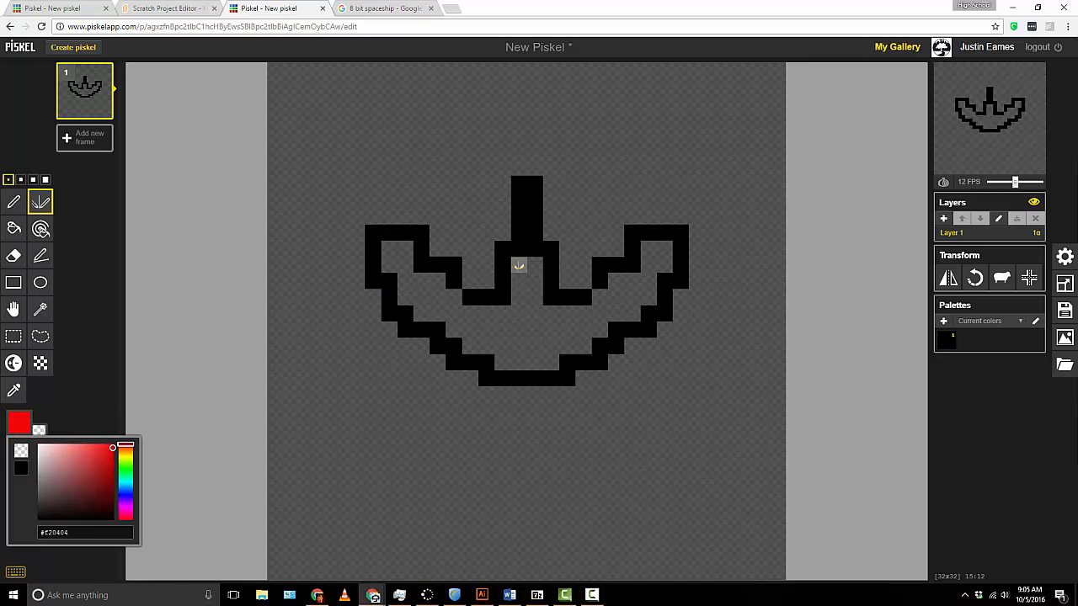
drag(519, 262, 512, 361)
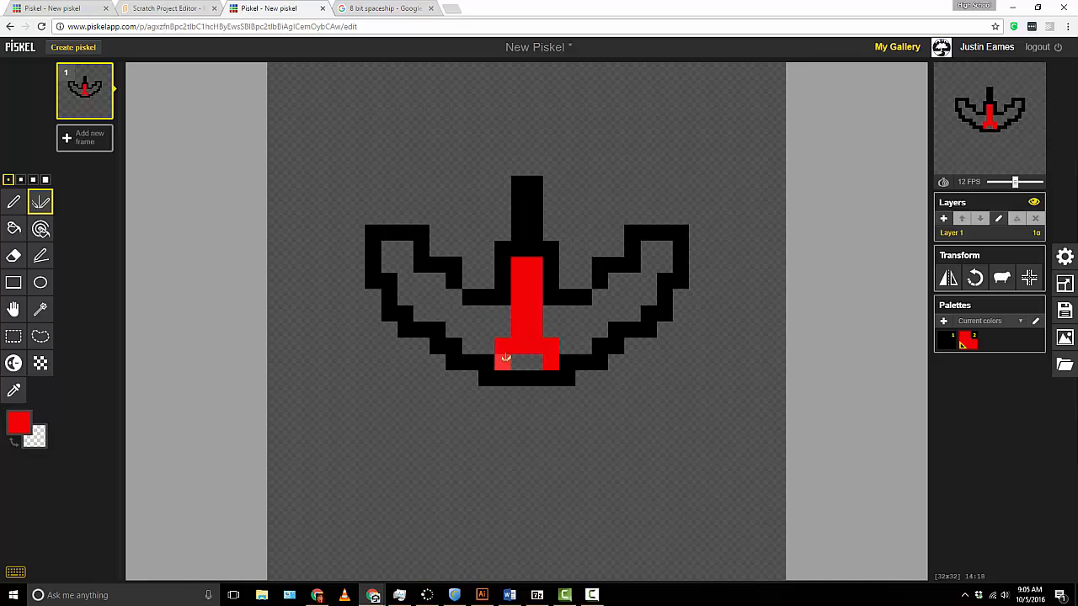
mouse_move(437, 278)
mouse_down()
mouse_move(439, 309)
mouse_move(423, 286)
mouse_up()
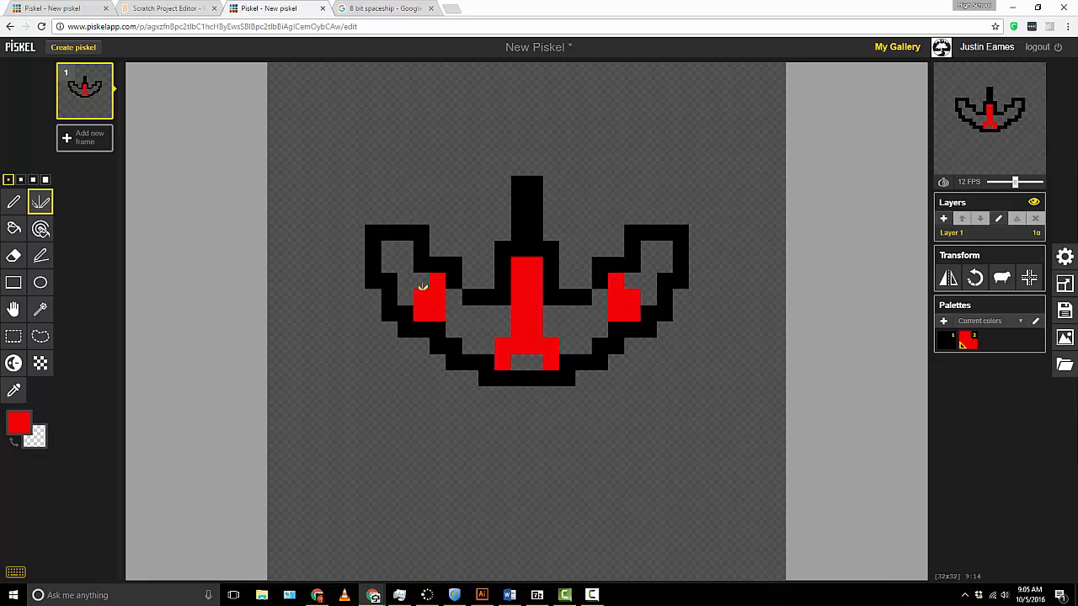
drag(389, 246, 388, 257)
click(406, 264)
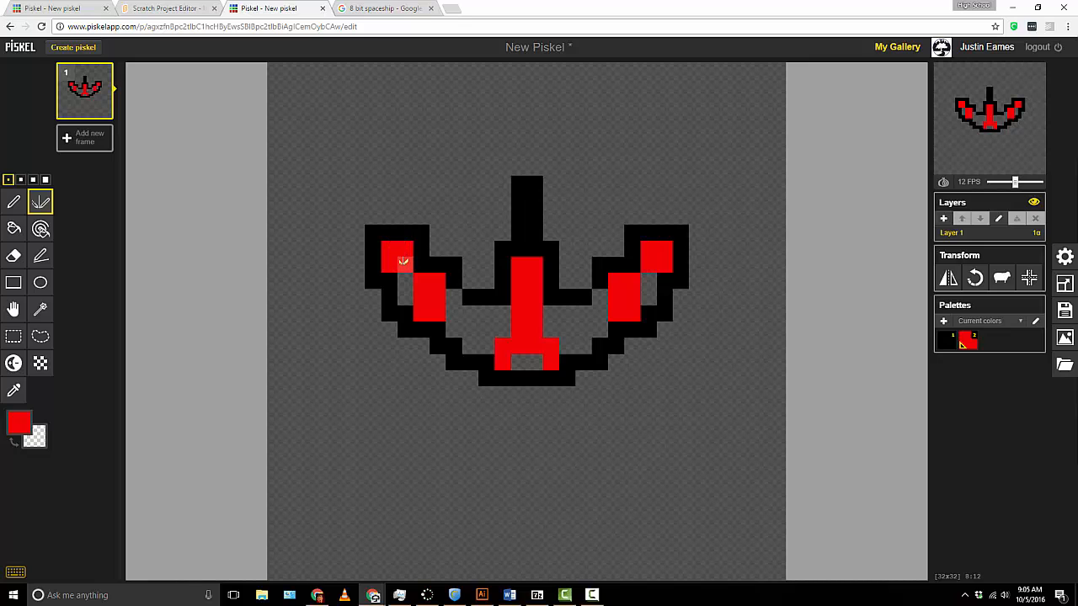
drag(507, 323, 469, 325)
- Fill the remaining gaps inside the ship's outline with dark grayish brown #524242
click(18, 422)
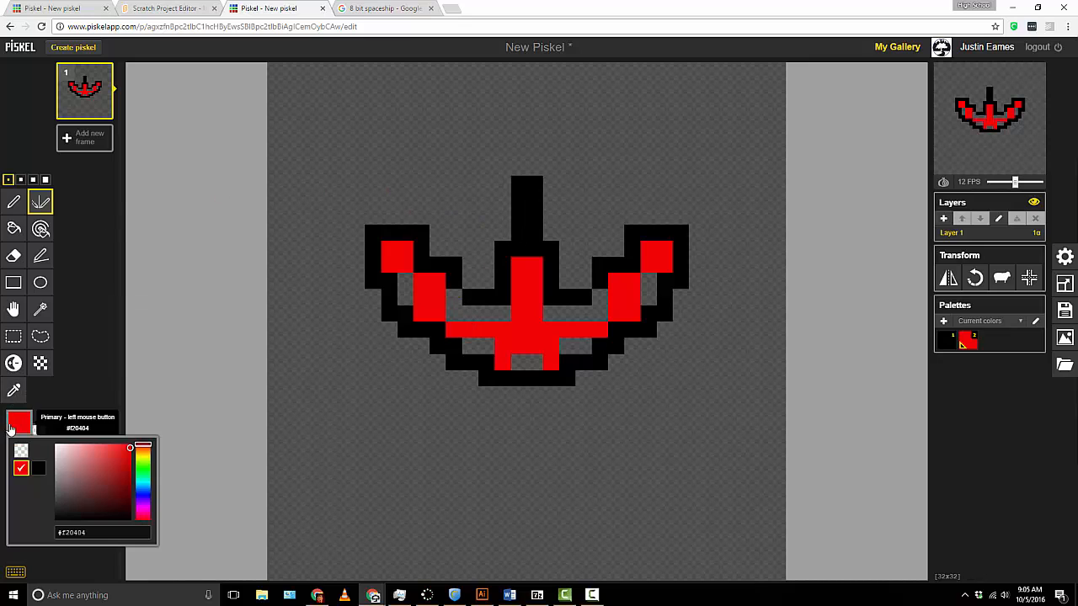
mouse_move(68, 459)
mouse_down()
mouse_move(79, 451)
mouse_move(79, 474)
mouse_move(60, 493)
mouse_move(71, 501)
mouse_up()
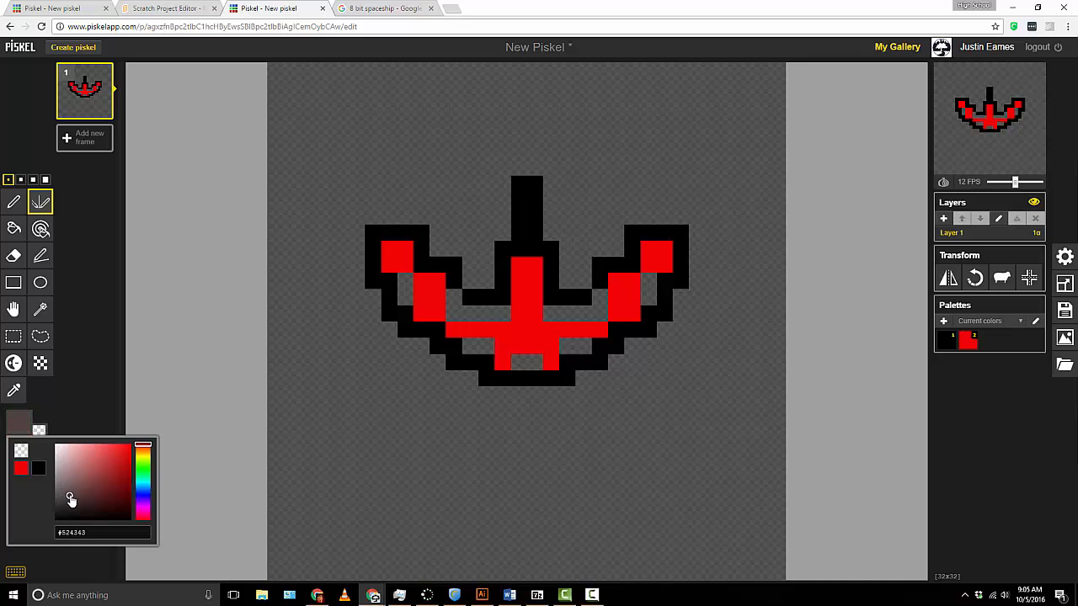
drag(448, 296, 501, 313)
click(530, 364)
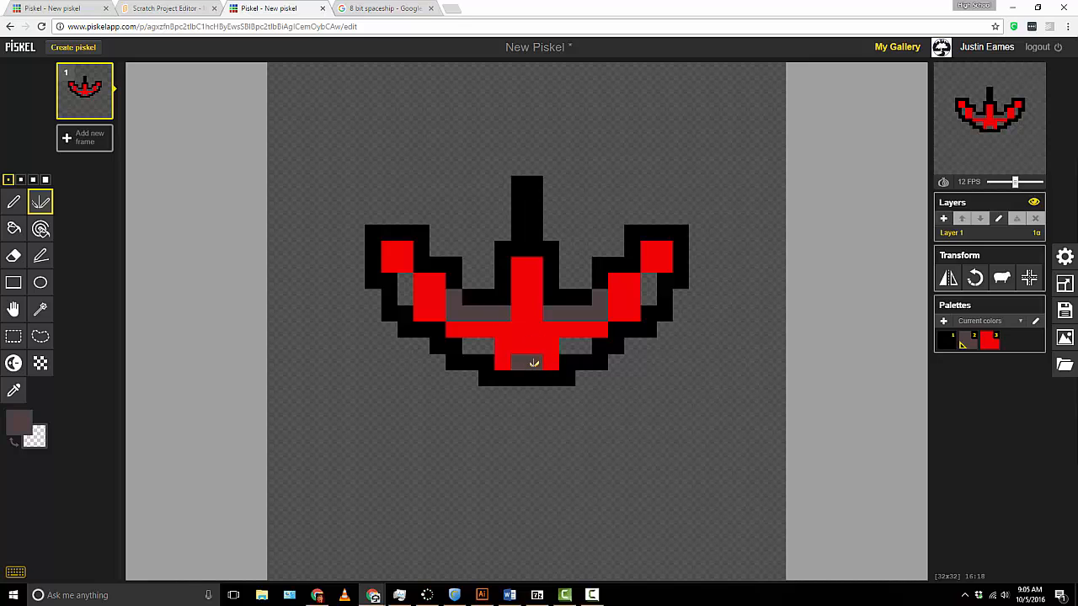
click(563, 345)
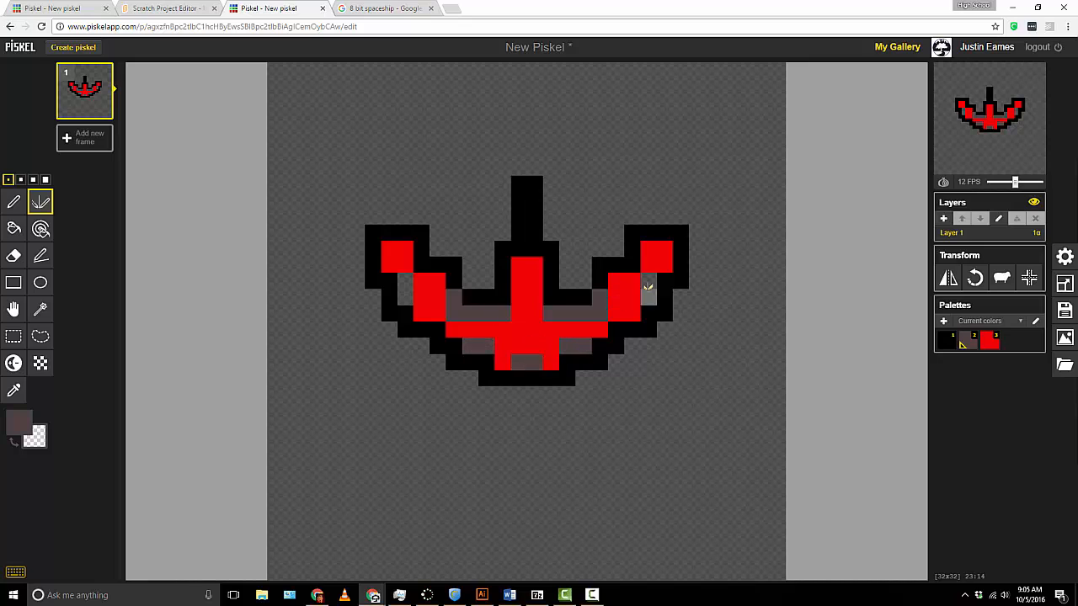
click(649, 285)
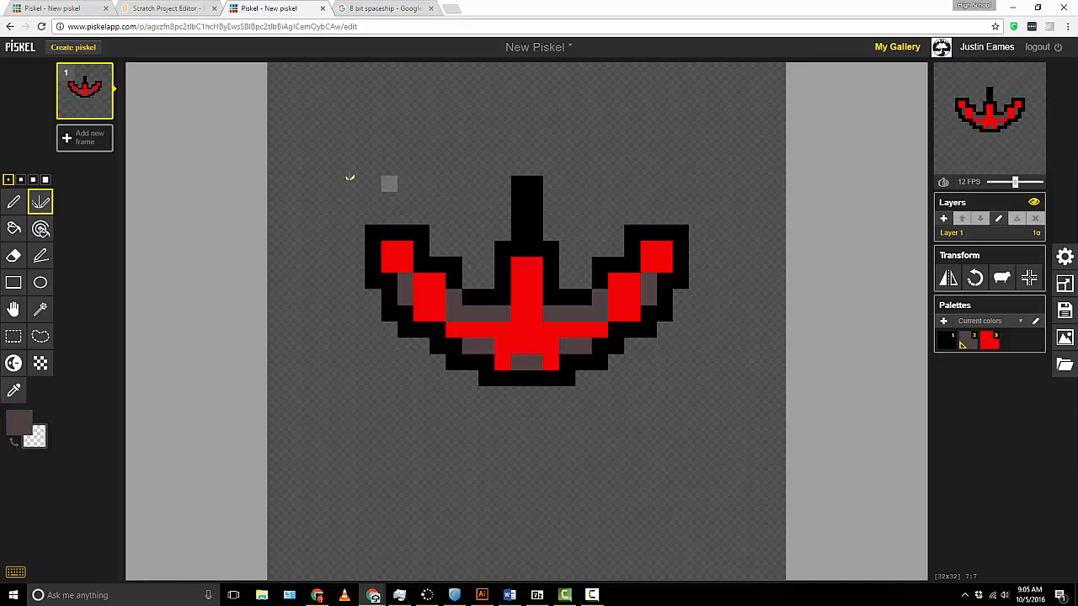
- Add mirrored black-outlined side pods, wing cannons, a top cockpit and two lower thrusters, with purple, red and orange details
click(22, 423)
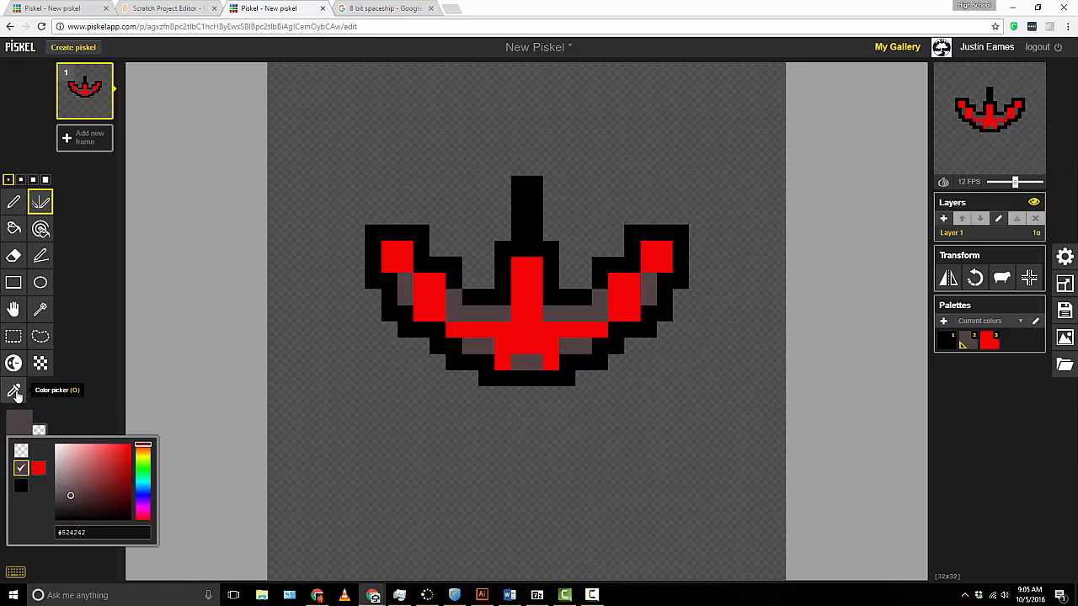
click(15, 390)
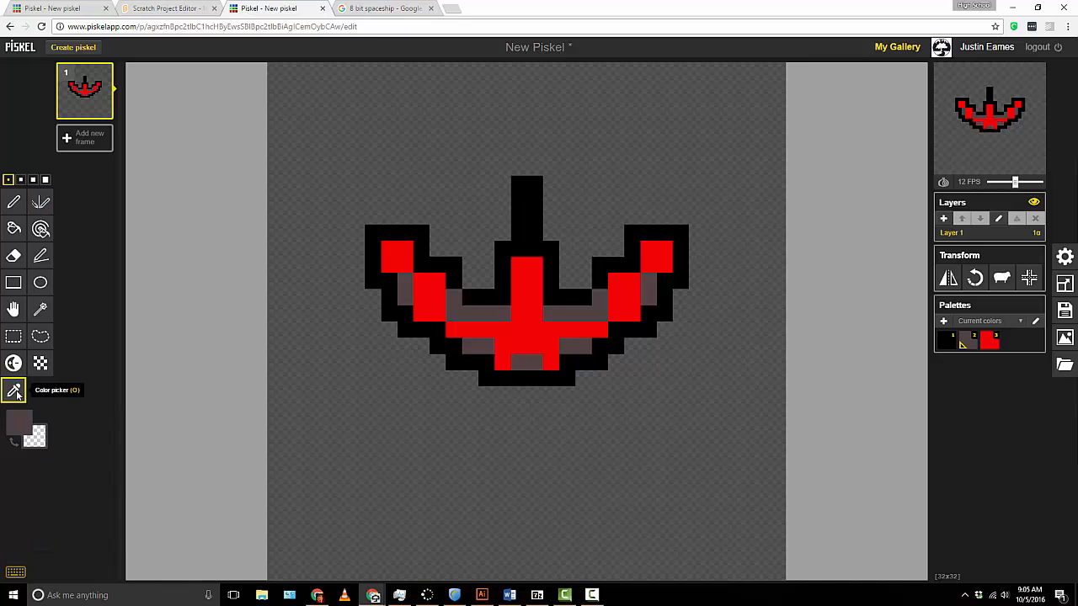
click(455, 261)
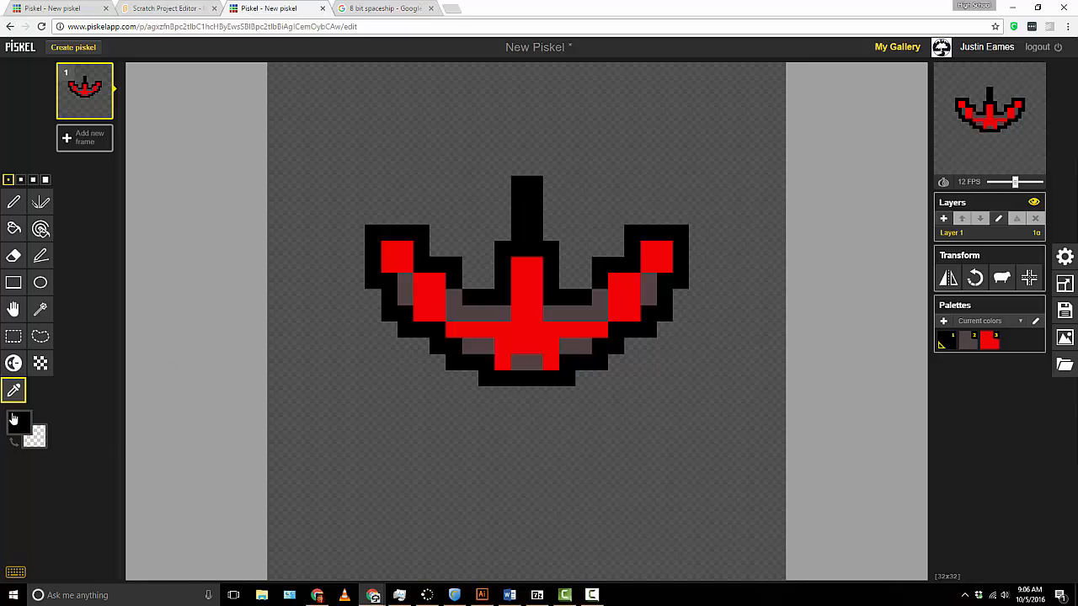
click(40, 203)
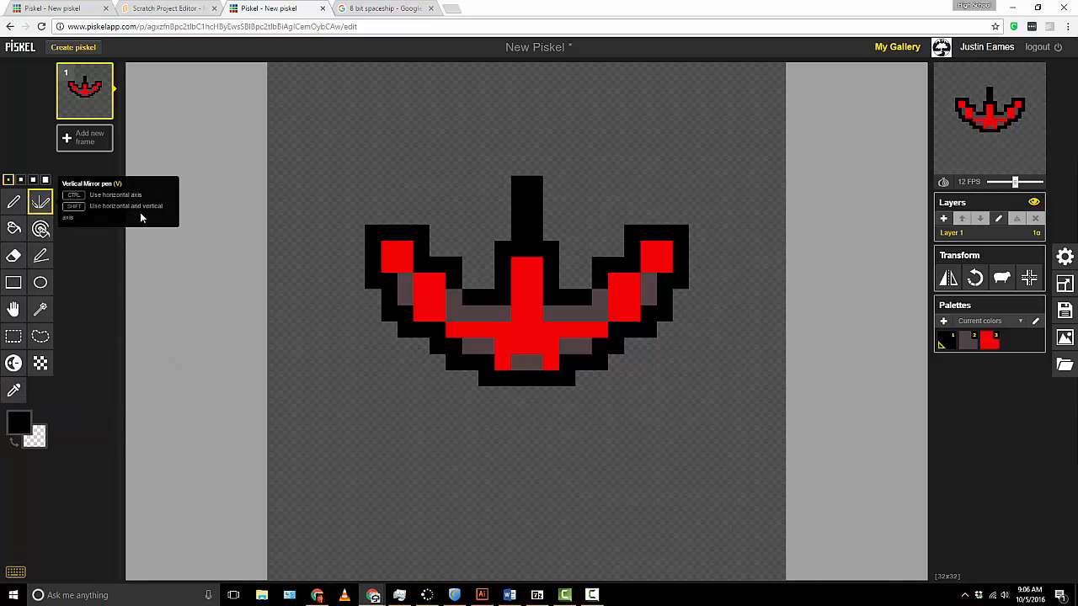
mouse_move(373, 298)
mouse_down()
mouse_move(384, 325)
mouse_move(356, 358)
mouse_move(322, 370)
mouse_move(292, 362)
mouse_move(303, 264)
mouse_move(328, 228)
mouse_move(360, 249)
mouse_up()
mouse_move(405, 212)
mouse_down()
mouse_move(385, 164)
mouse_move(389, 216)
mouse_up()
mouse_move(503, 168)
mouse_down()
mouse_move(558, 168)
mouse_move(554, 99)
mouse_move(534, 87)
mouse_up()
mouse_move(437, 379)
mouse_down()
mouse_move(428, 413)
mouse_move(501, 401)
mouse_up()
click(407, 448)
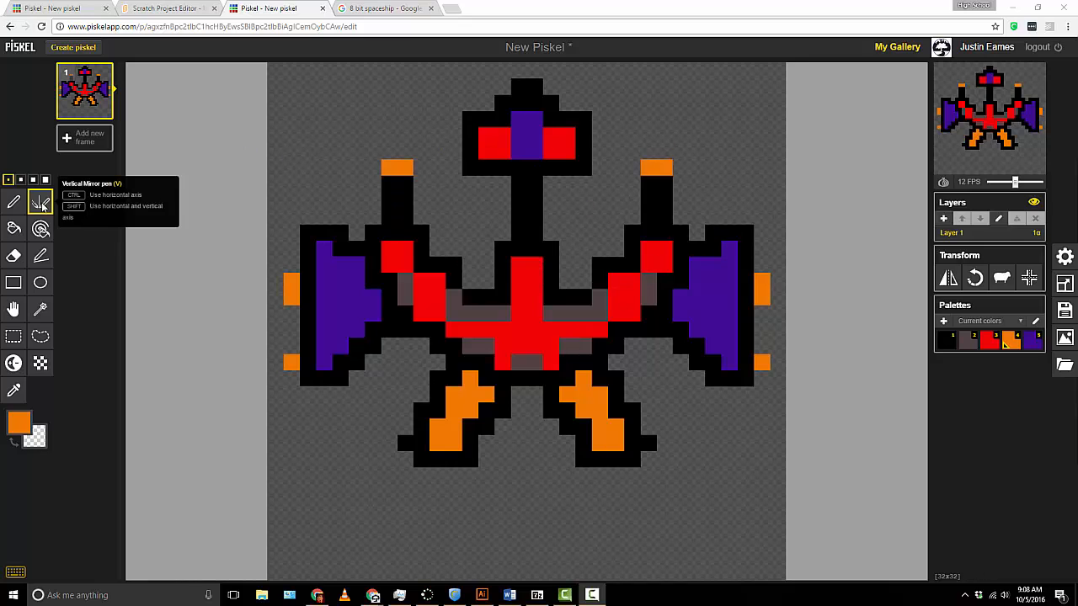
- Sample the side pod's purple and the wing's red with the Color picker, and return to the Vertical Mirror pen
click(14, 390)
click(337, 310)
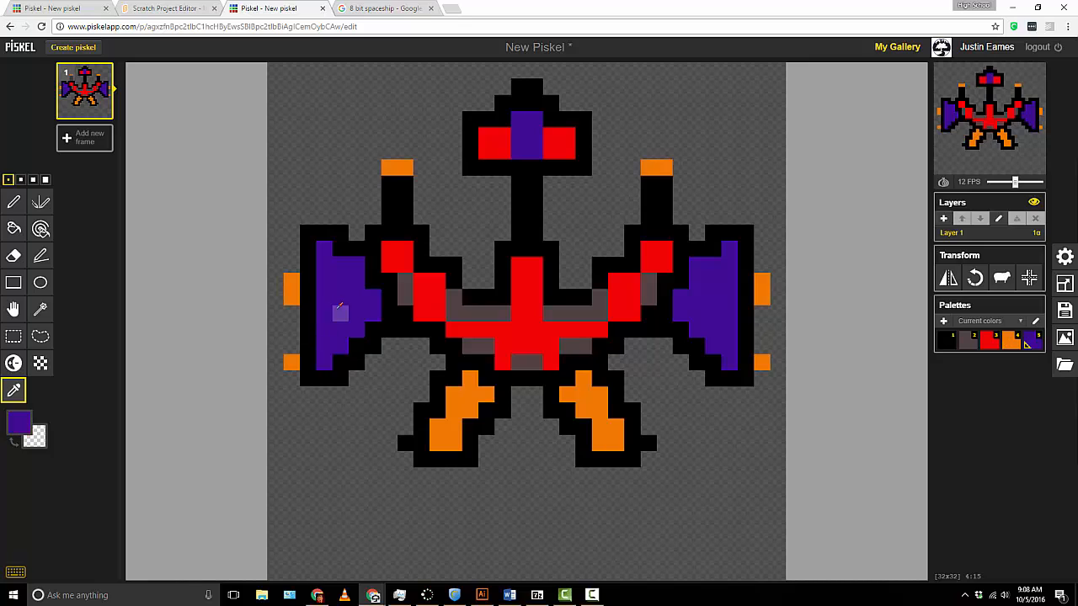
click(405, 249)
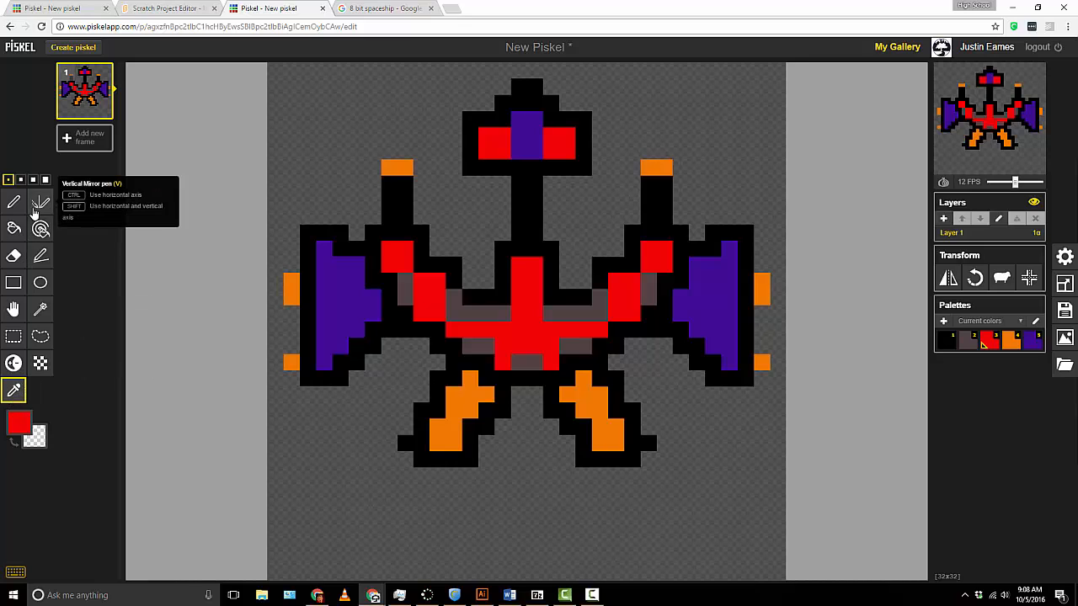
click(41, 205)
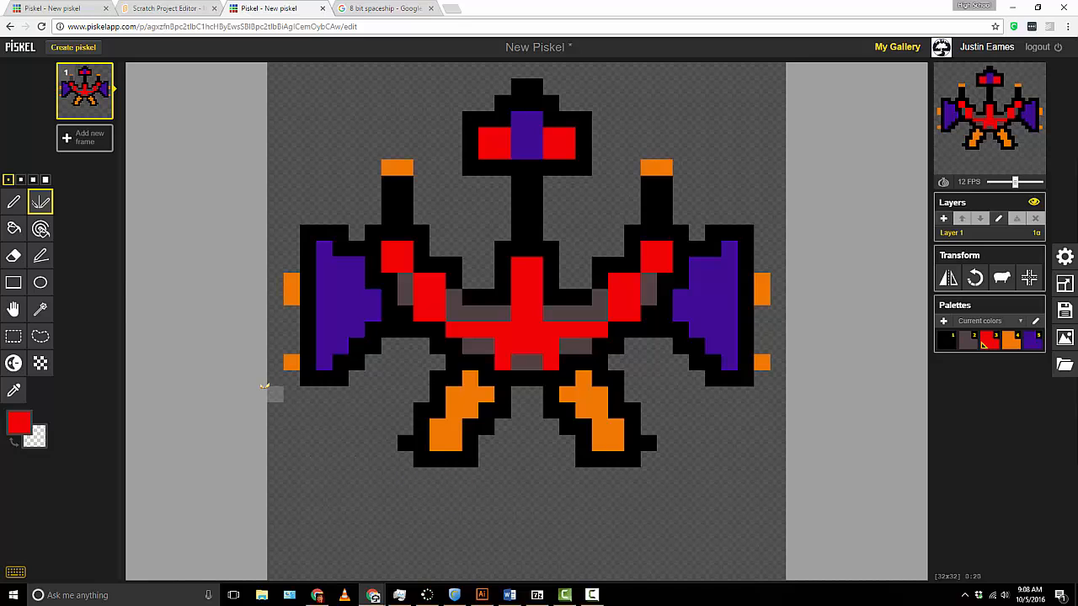
- Draw mirrored bright blue #049ef2 flames about 4 by 3 pixels below the two thrusters
click(19, 423)
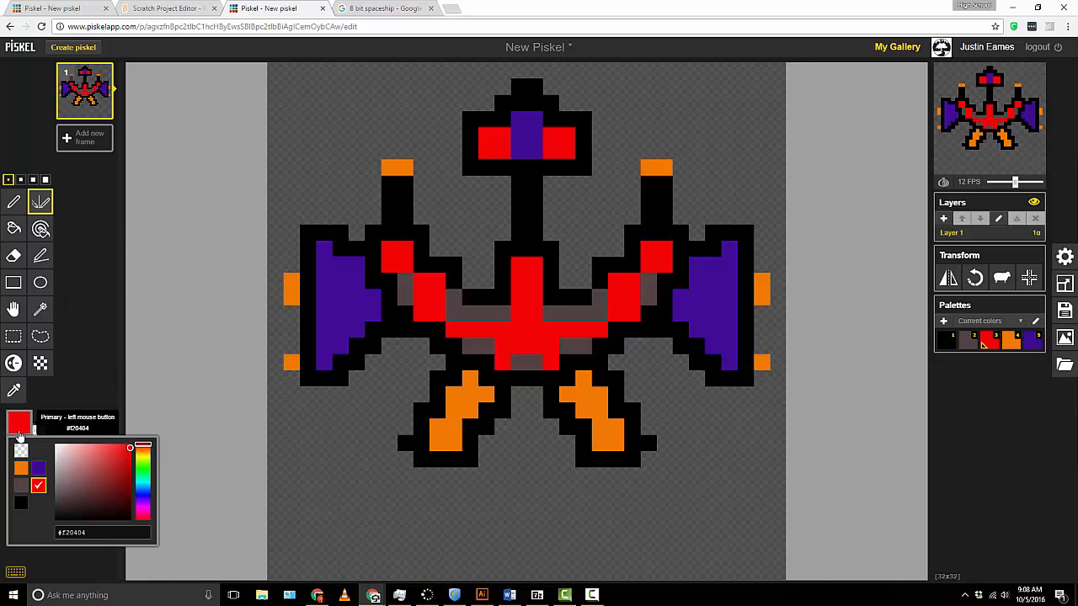
click(143, 490)
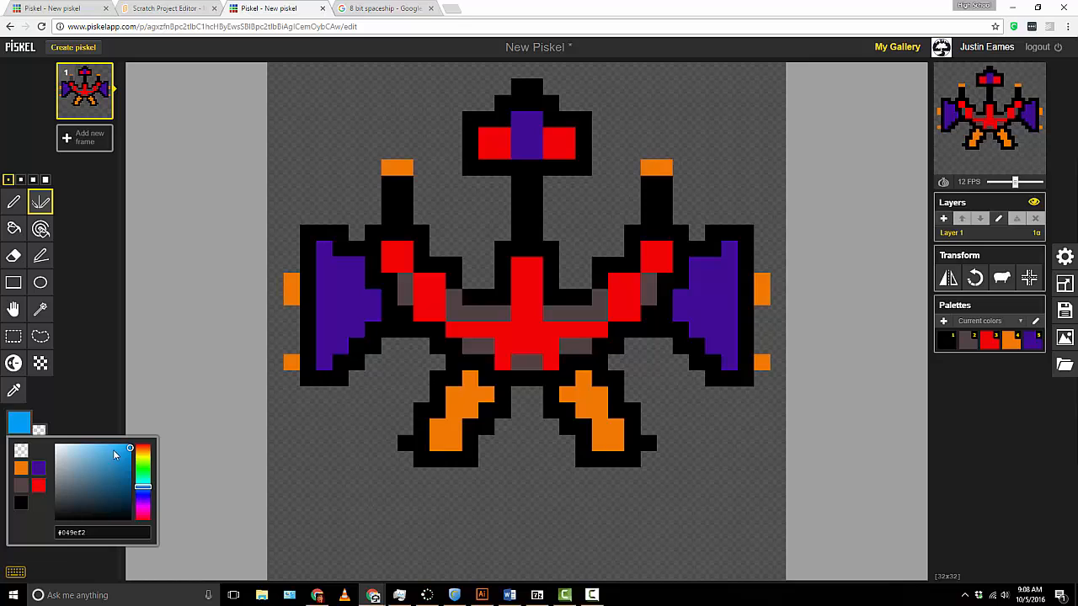
mouse_move(438, 476)
mouse_down()
mouse_move(452, 477)
mouse_move(438, 505)
mouse_move(426, 497)
mouse_move(421, 508)
mouse_up()
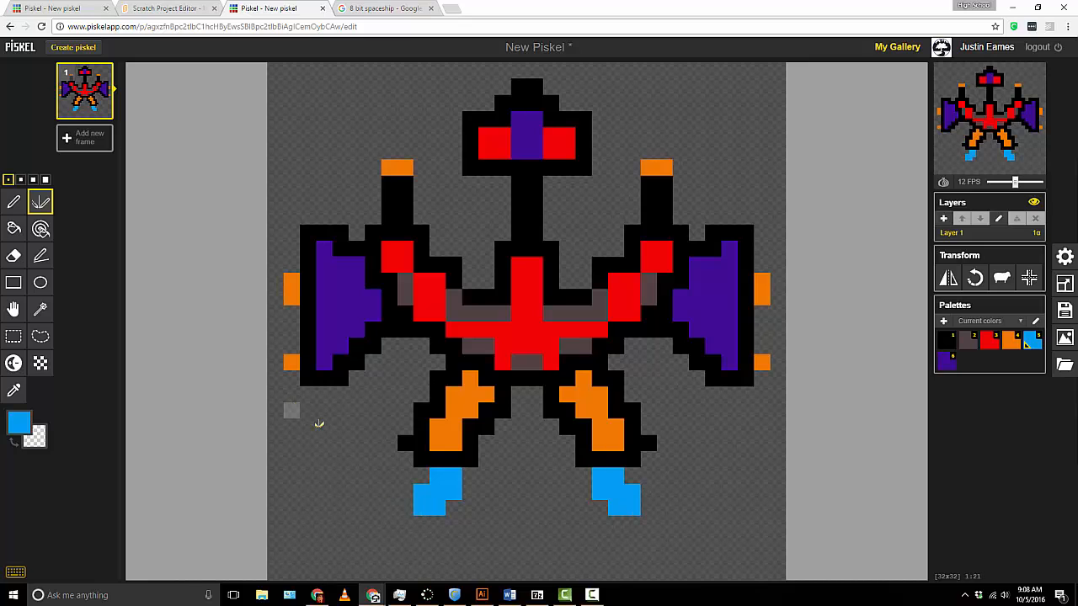
click(405, 507)
- Outline both thruster flames with a mirrored 1-pixel border in dark blue #014d76
click(21, 424)
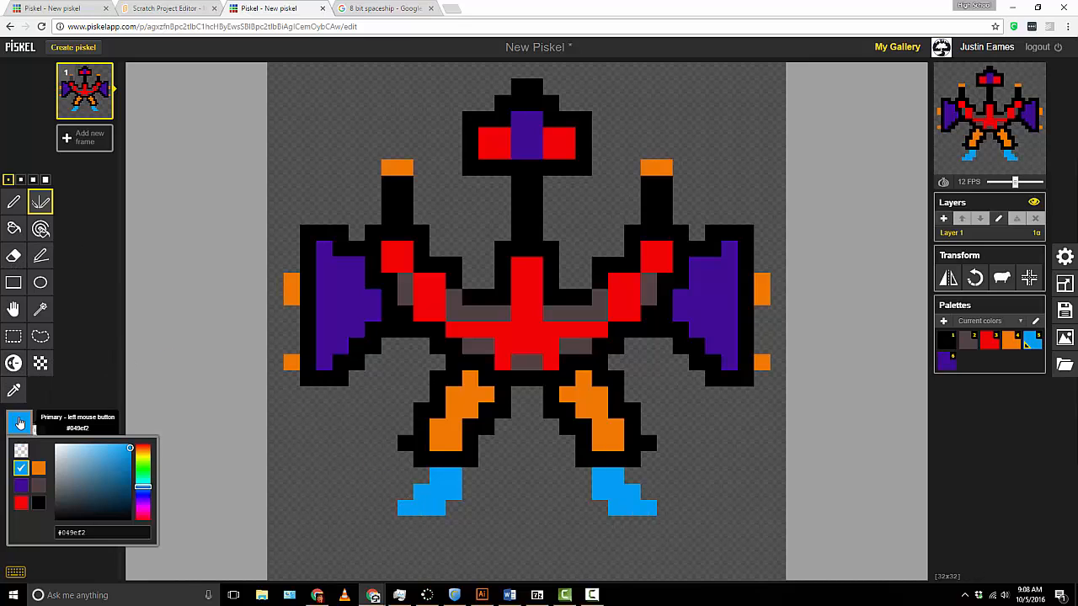
drag(101, 462, 131, 485)
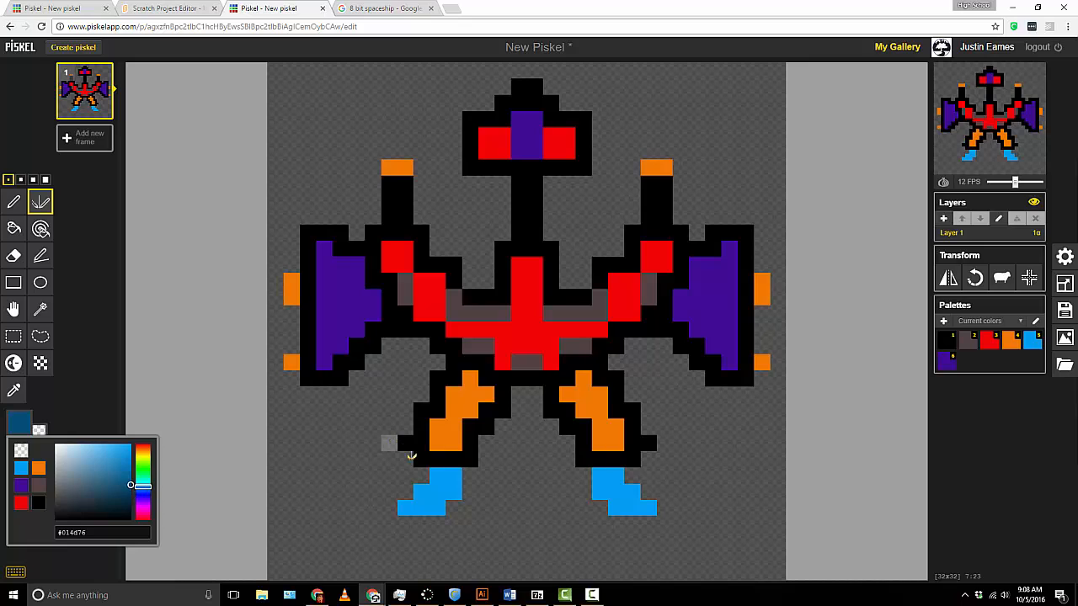
mouse_move(421, 476)
mouse_down()
mouse_move(389, 523)
mouse_move(443, 522)
mouse_move(471, 483)
mouse_move(468, 498)
mouse_up()
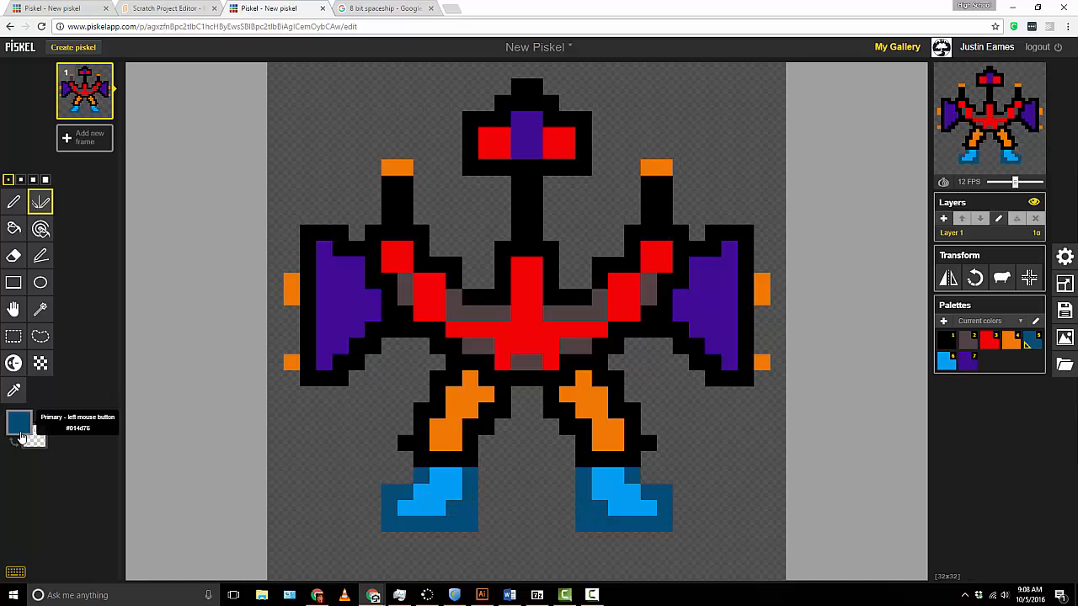
- Paint a 2-pixel white #ffffff highlight at the top of each thruster flame
click(18, 421)
drag(70, 465, 55, 444)
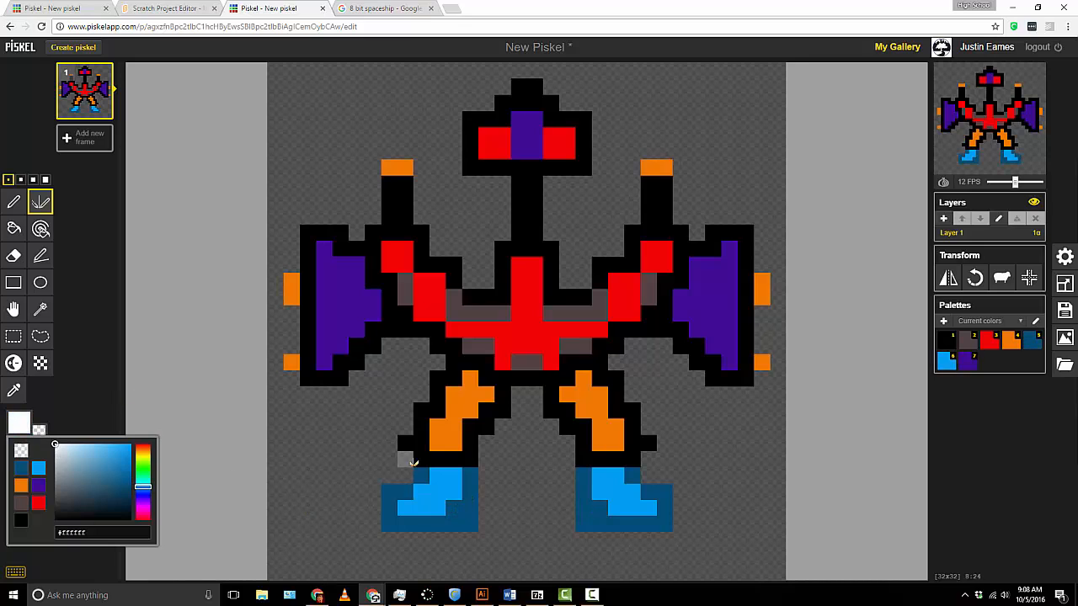
click(453, 476)
click(439, 476)
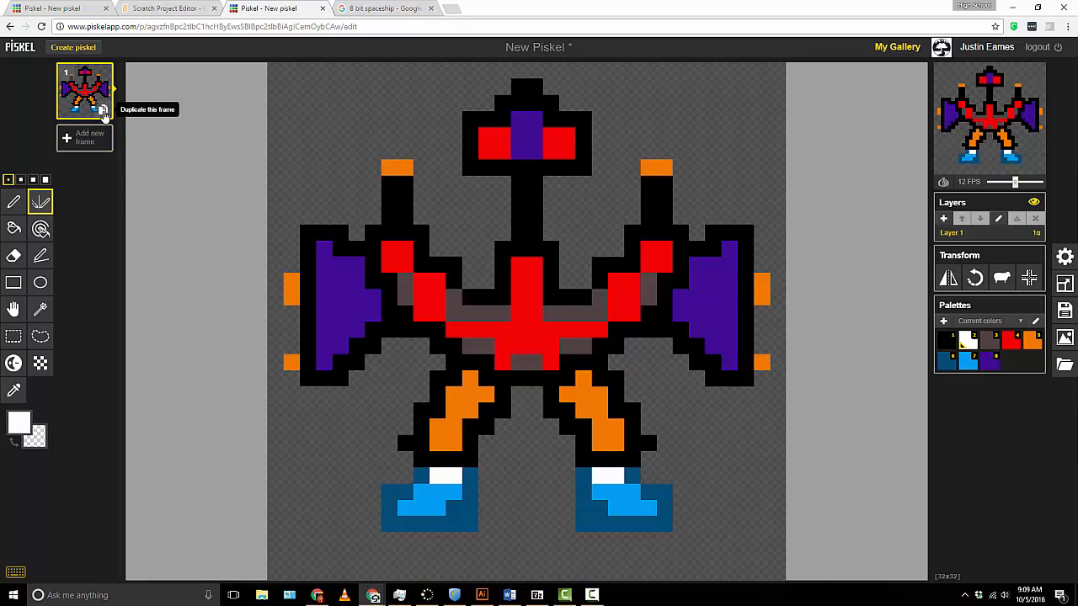
- Duplicate frame 1 and, in the copy, darken the flames' upper blue row and inner white pixels with the dark blue outline color
click(103, 111)
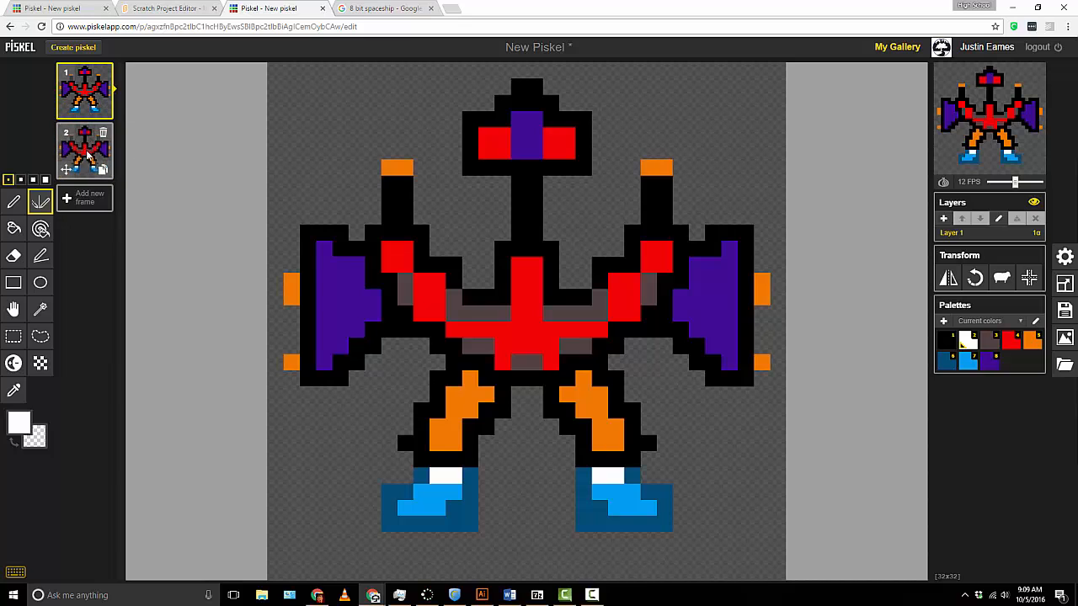
click(86, 152)
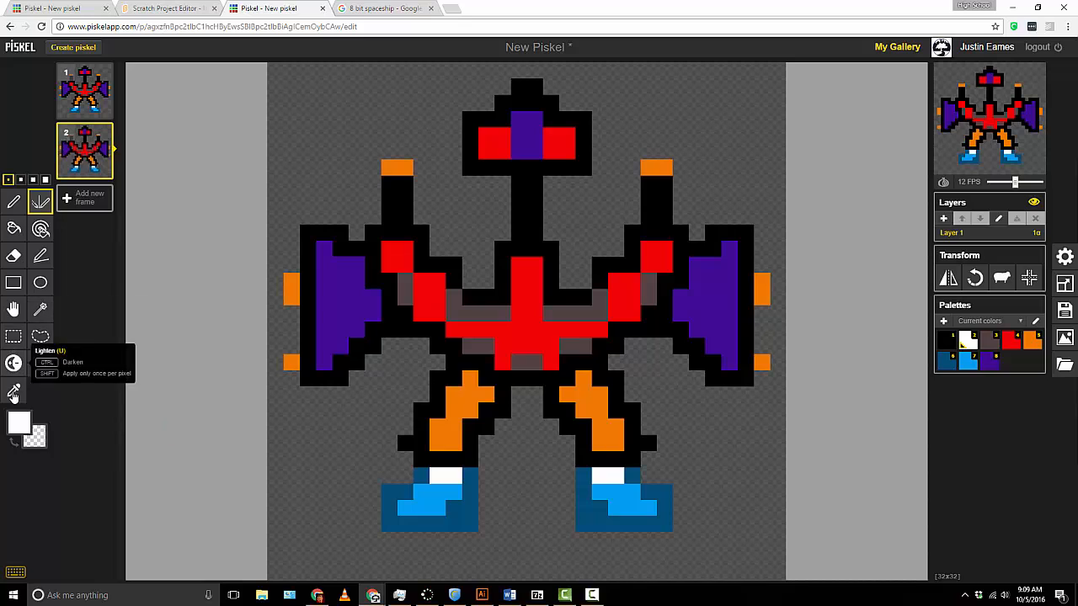
click(20, 423)
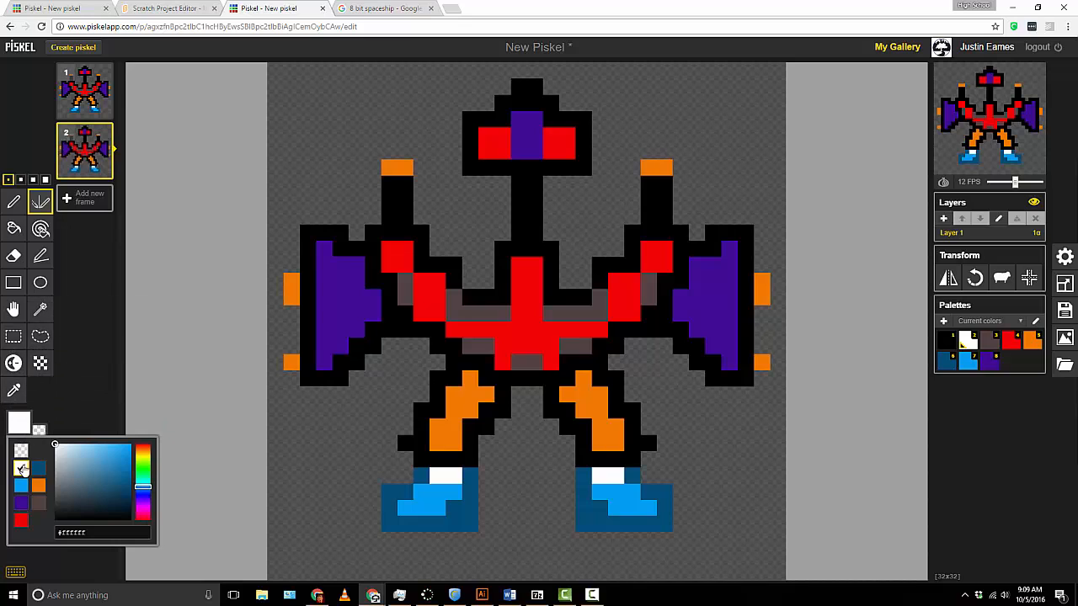
click(38, 476)
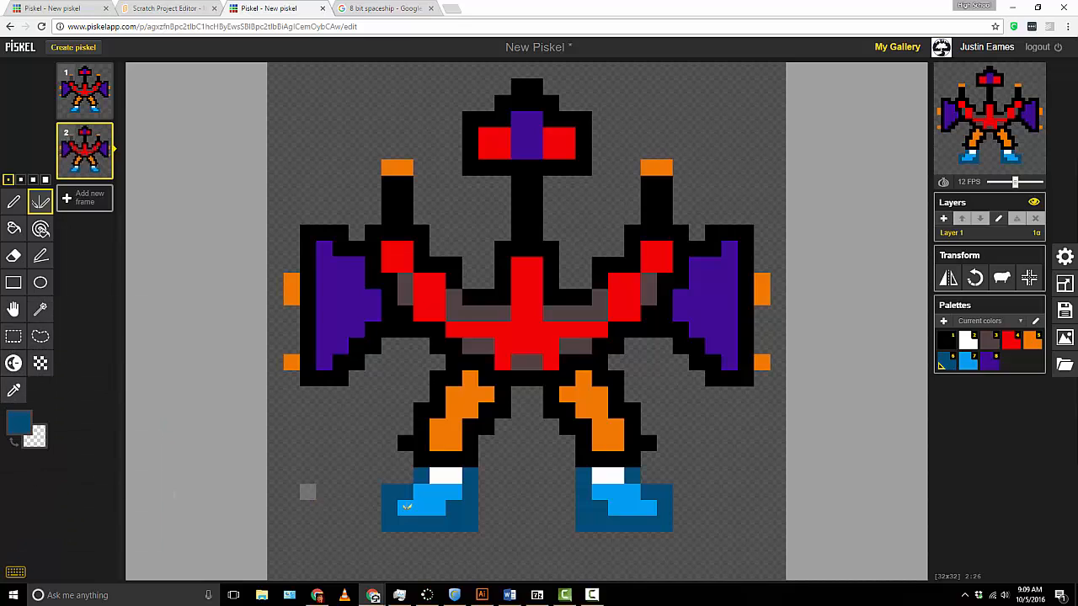
drag(421, 492, 439, 493)
click(450, 491)
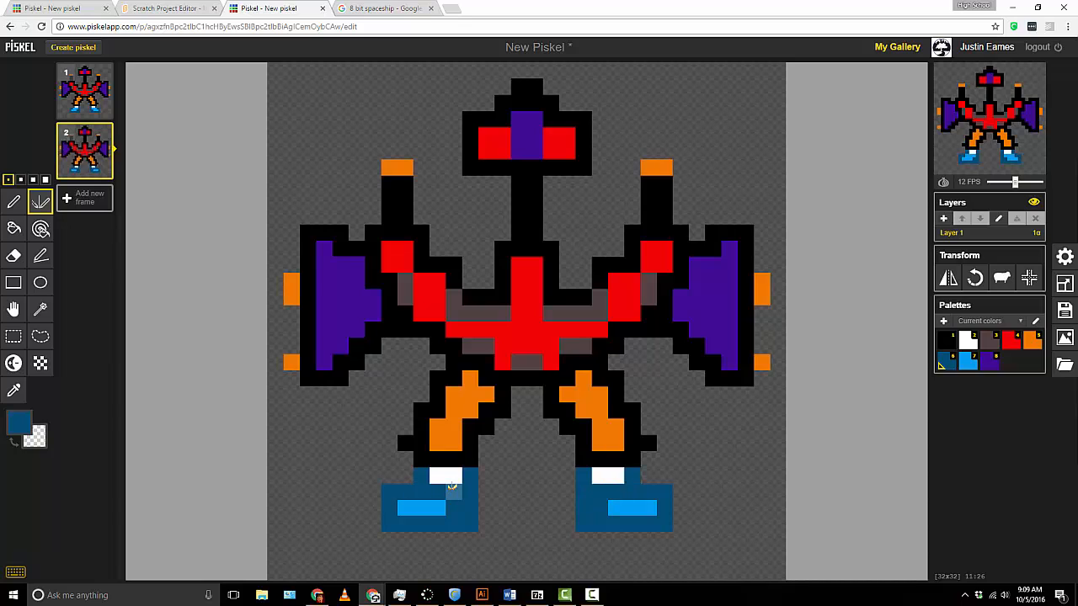
click(452, 477)
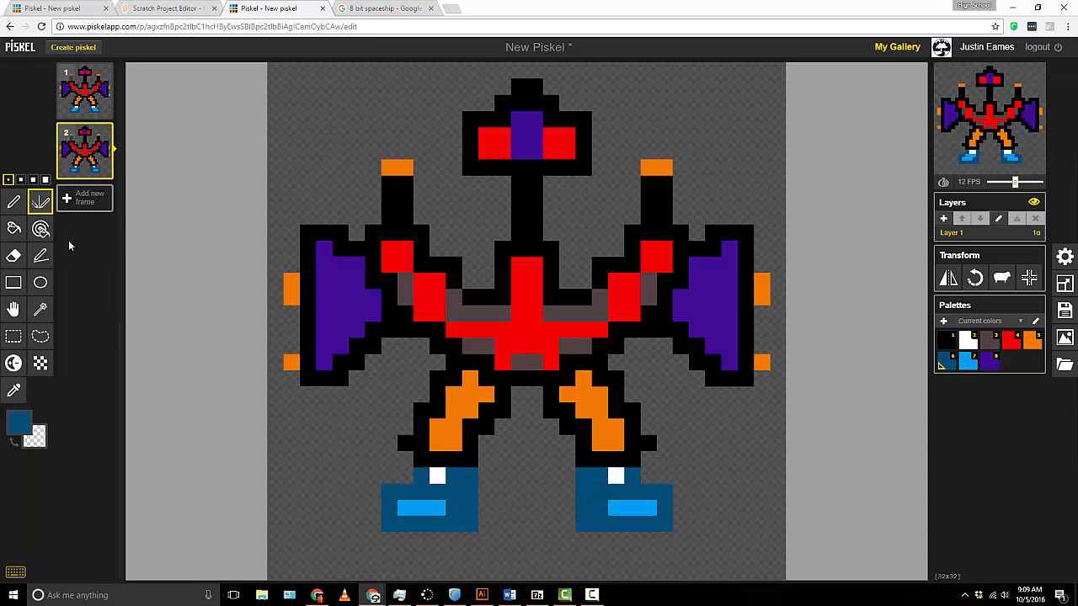
- Add uneven dark blue pixels around the edges of both flames in frame 2 with the regular Pen tool
click(13, 209)
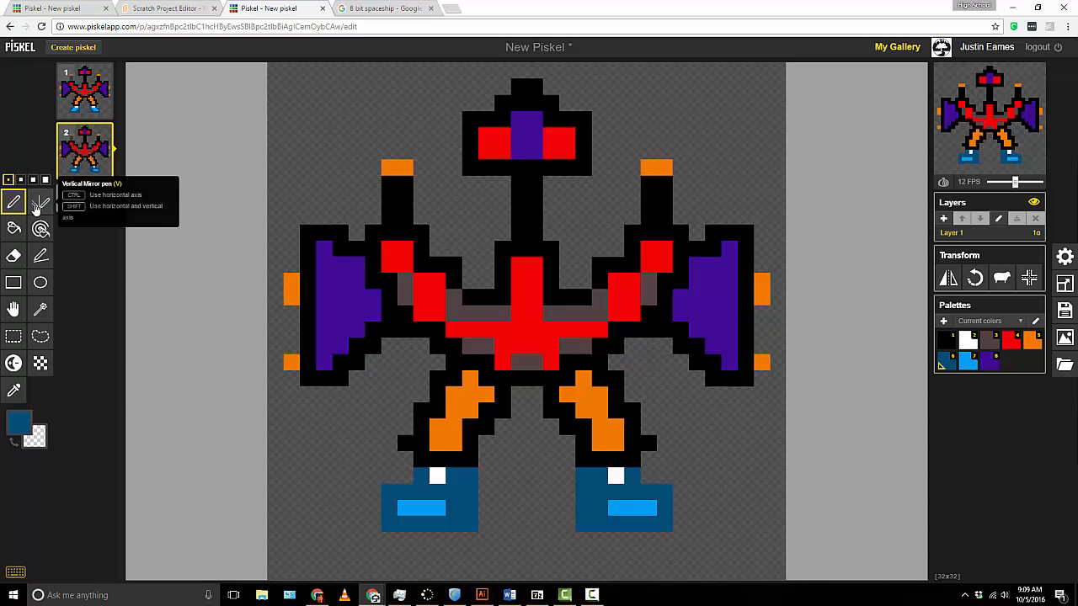
drag(400, 530, 388, 548)
click(638, 539)
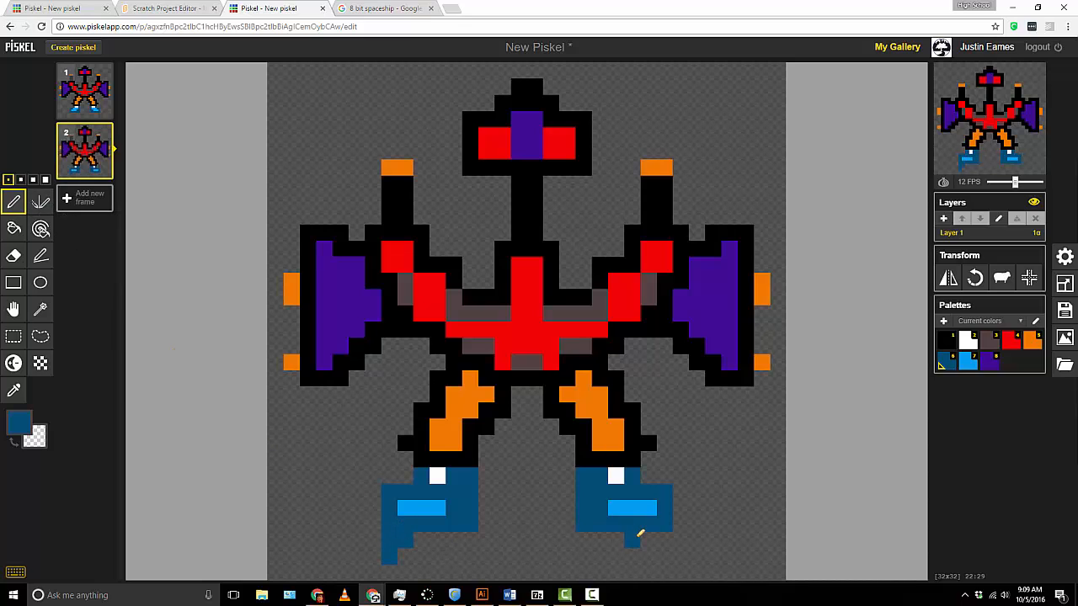
click(584, 540)
click(568, 508)
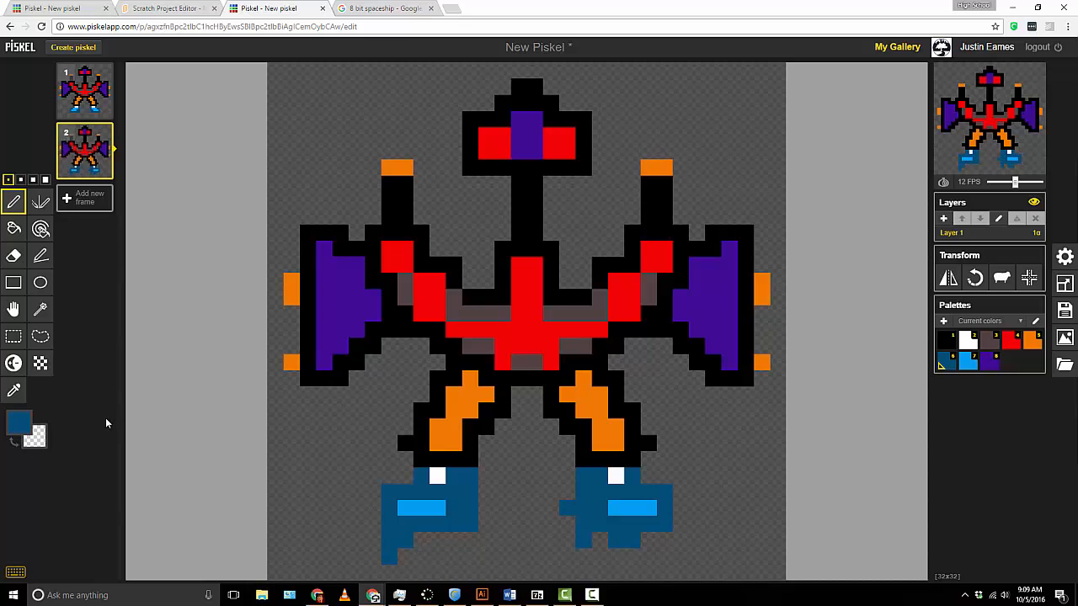
- Scatter four loose light blue #049ef2 spark pixels below the two thruster flames in frame 2
click(18, 422)
click(21, 485)
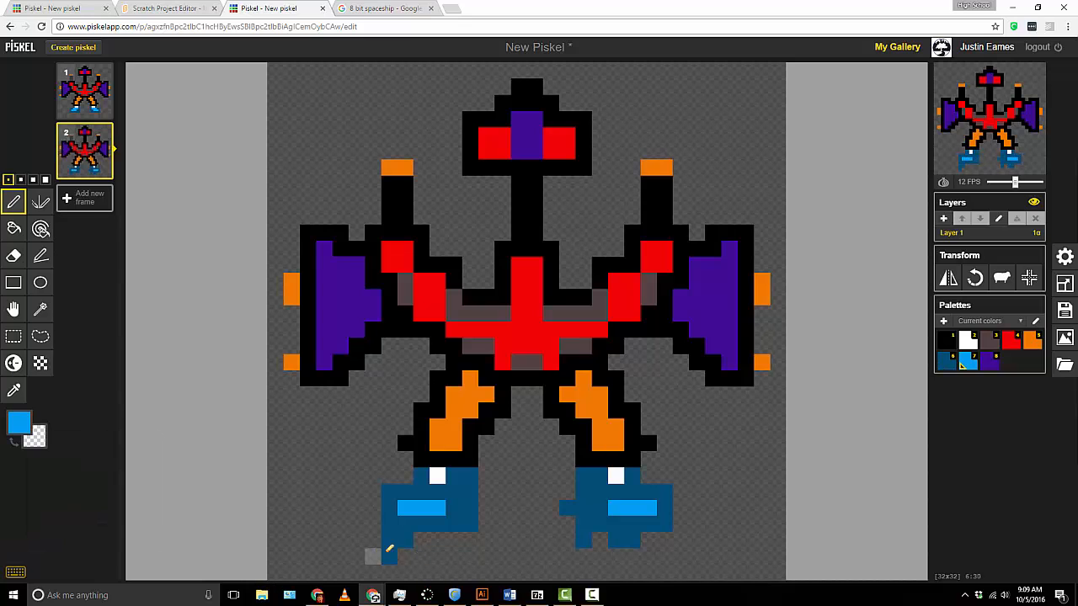
click(437, 556)
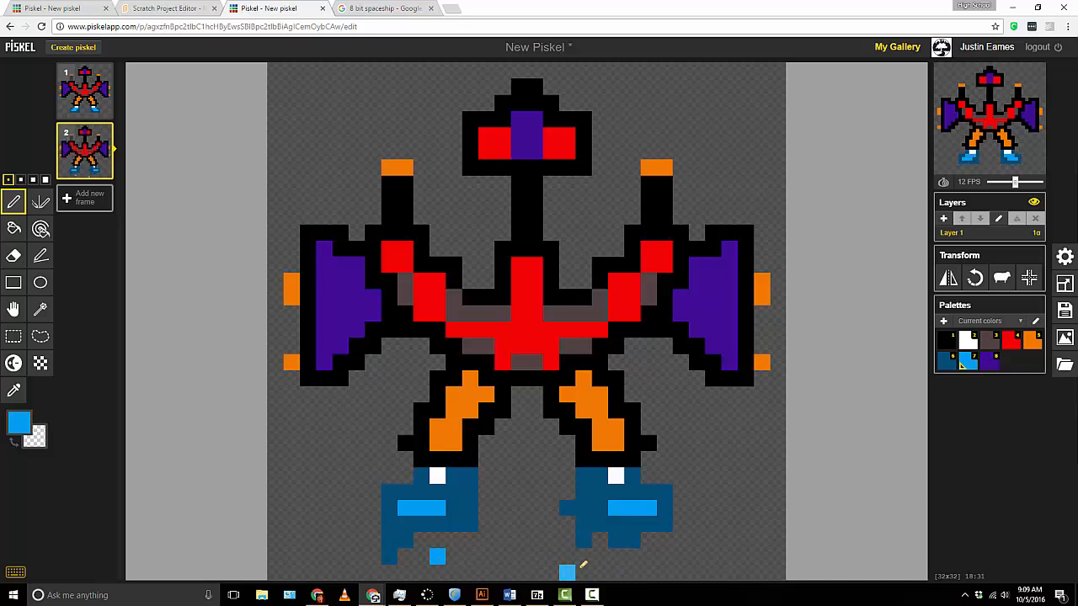
click(665, 555)
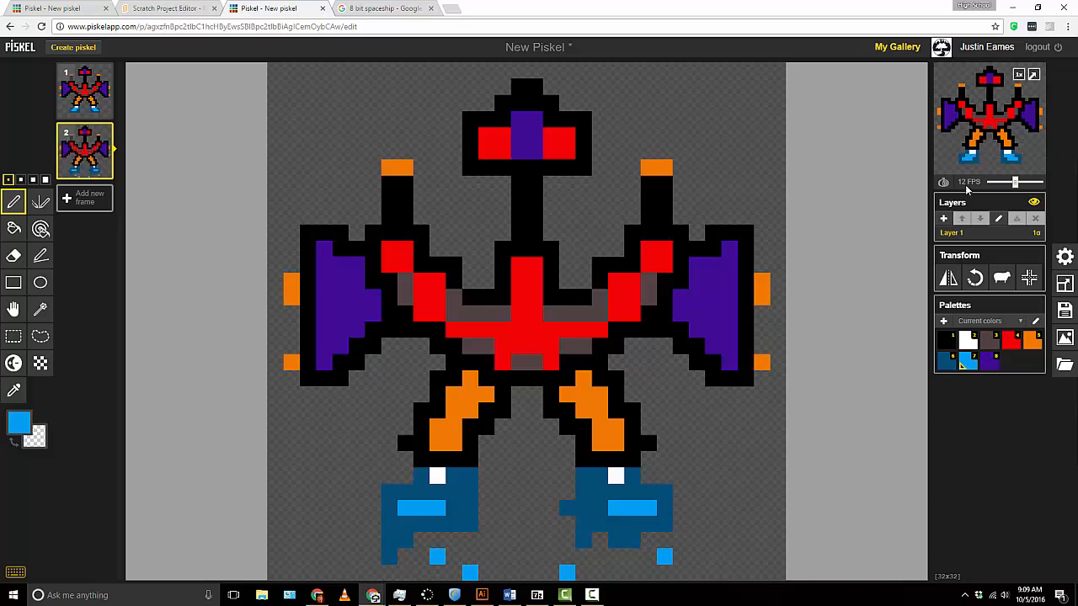
mouse_move(1025, 85)
mouse_move(1025, 158)
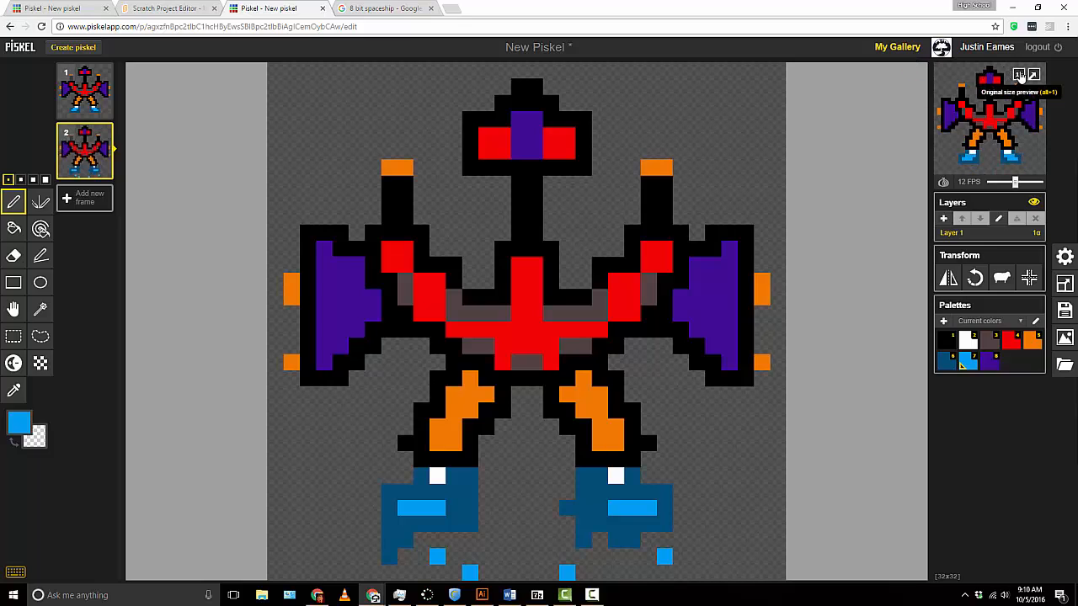
- Duplicate frame 2 and, in the new frame 3, erase the four loose light blue pixels below the flames
mouse_move(99, 145)
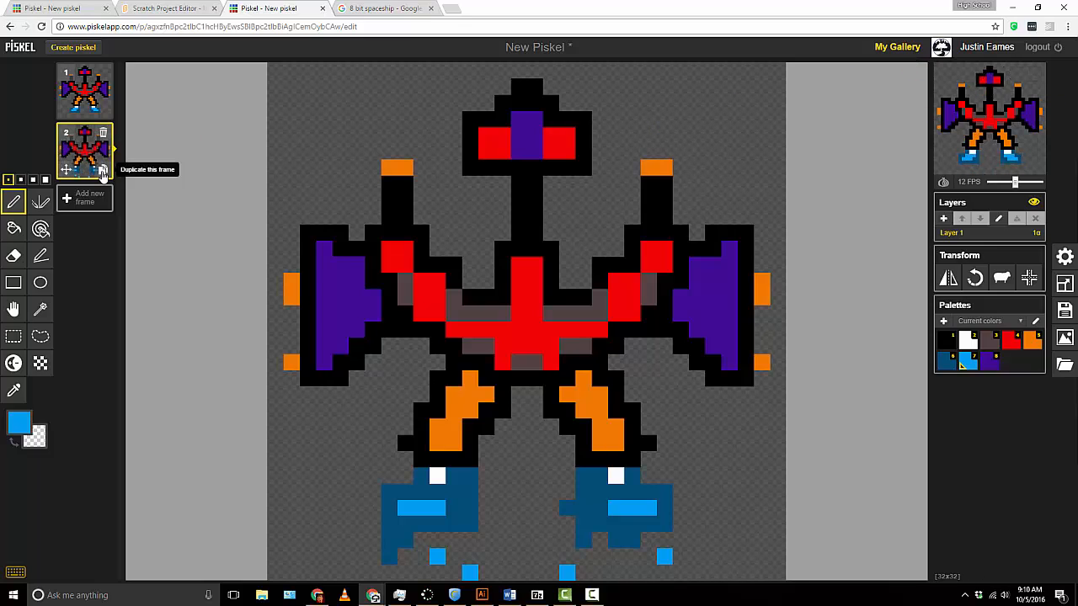
click(102, 171)
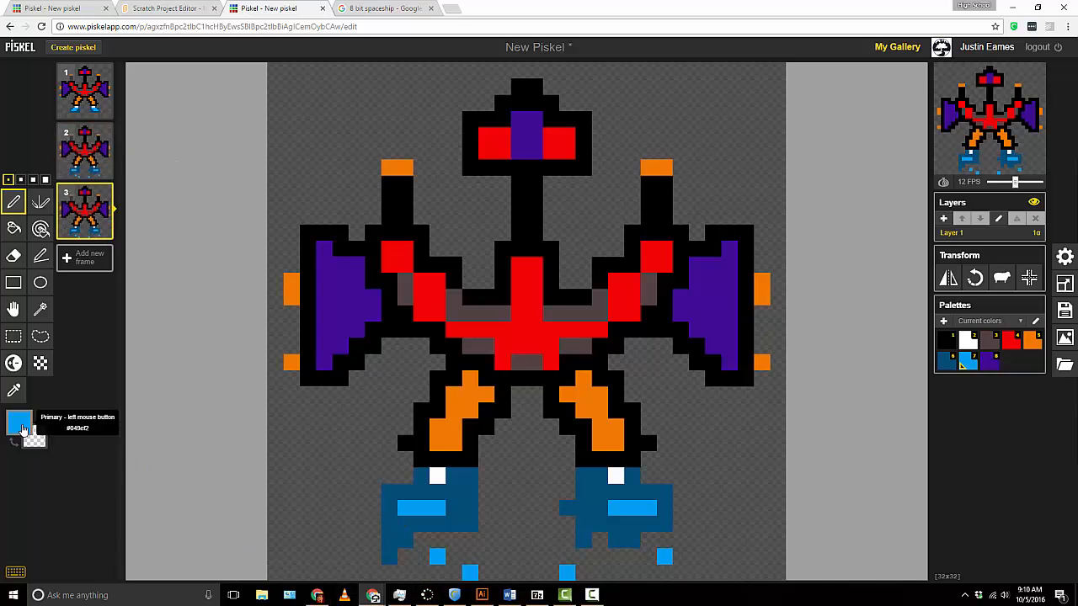
click(23, 431)
click(13, 255)
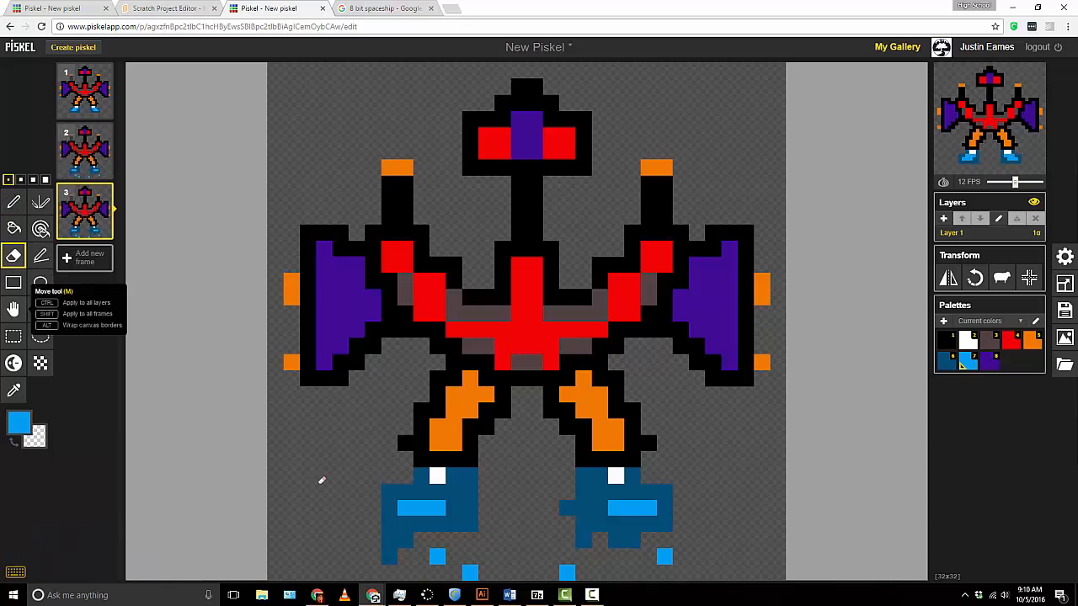
click(439, 557)
click(470, 573)
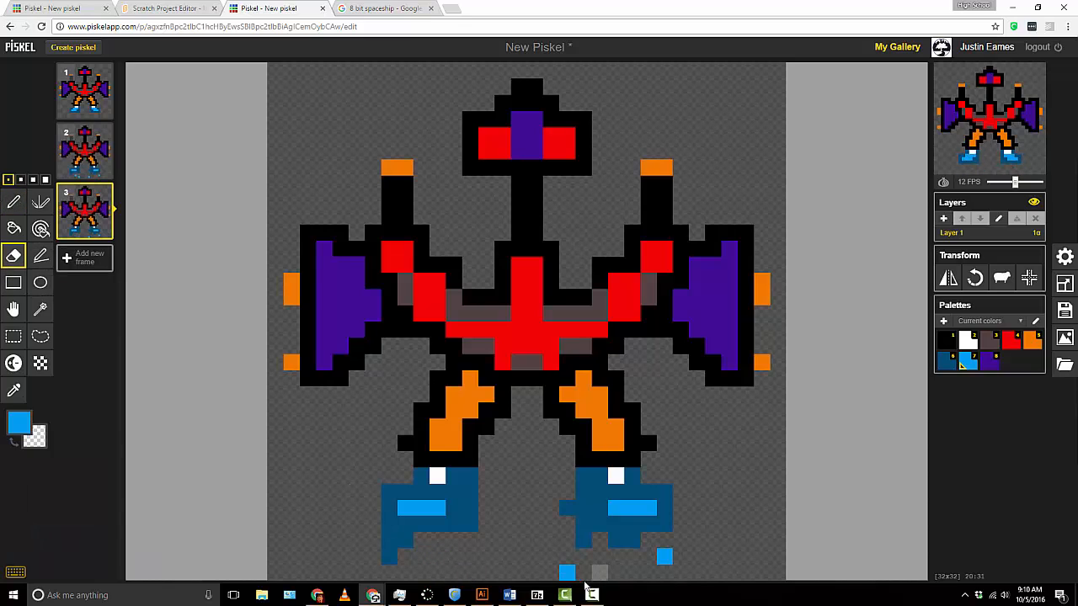
click(567, 572)
click(661, 557)
- Erase irregular bits from both thruster flames in frame 3 to give them ragged shapes
mouse_move(630, 543)
mouse_down()
mouse_move(619, 521)
mouse_move(629, 508)
mouse_up()
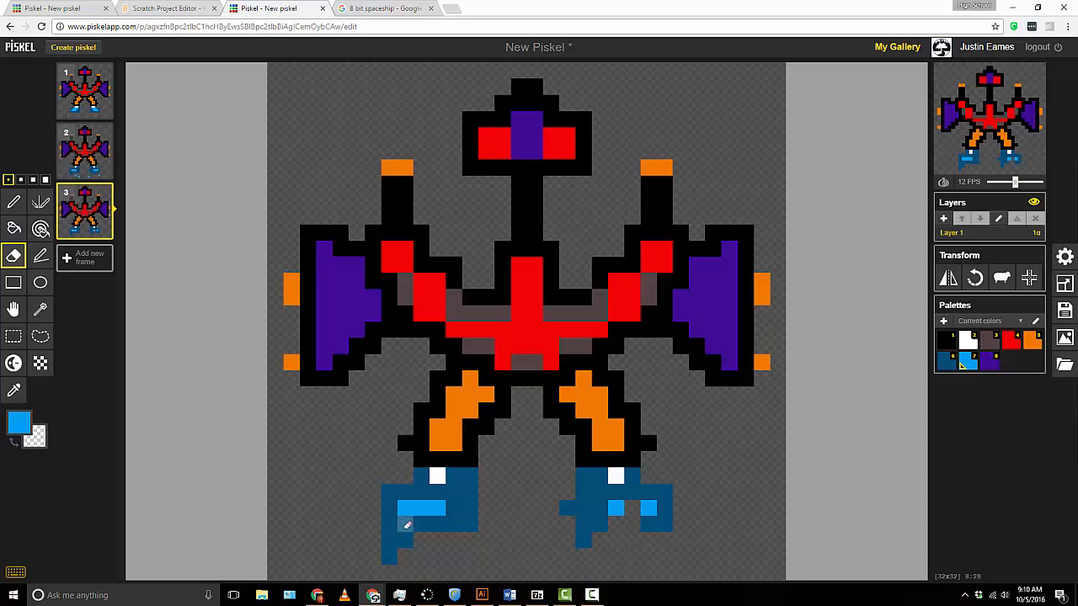
drag(387, 507, 410, 499)
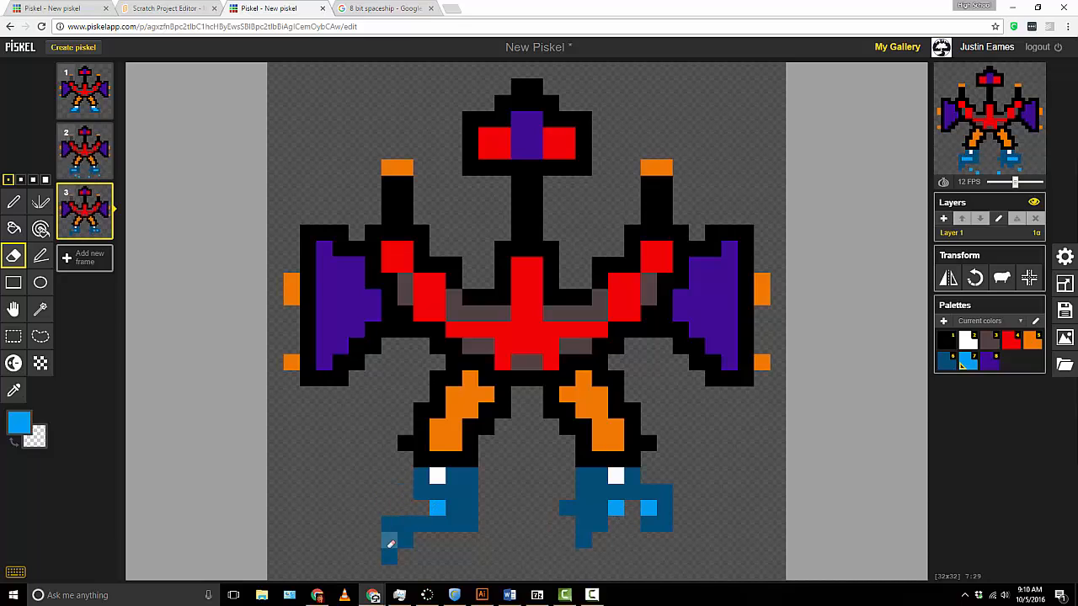
click(470, 522)
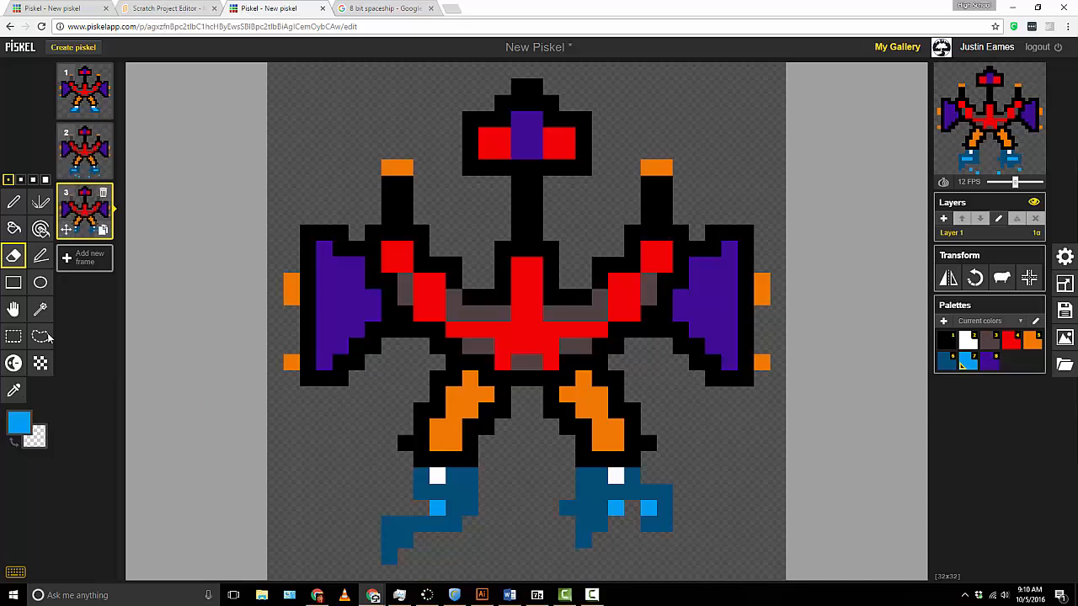
- Add new light blue #049ef2 spark pixels beside and below both flames in frame 3 with the Pen tool
click(14, 202)
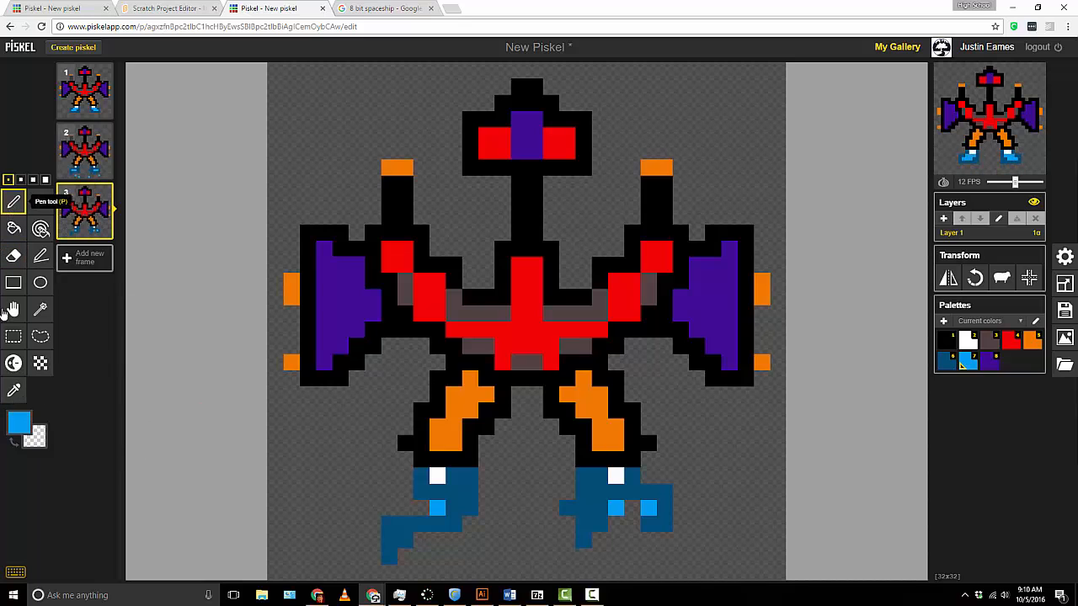
click(18, 421)
click(453, 556)
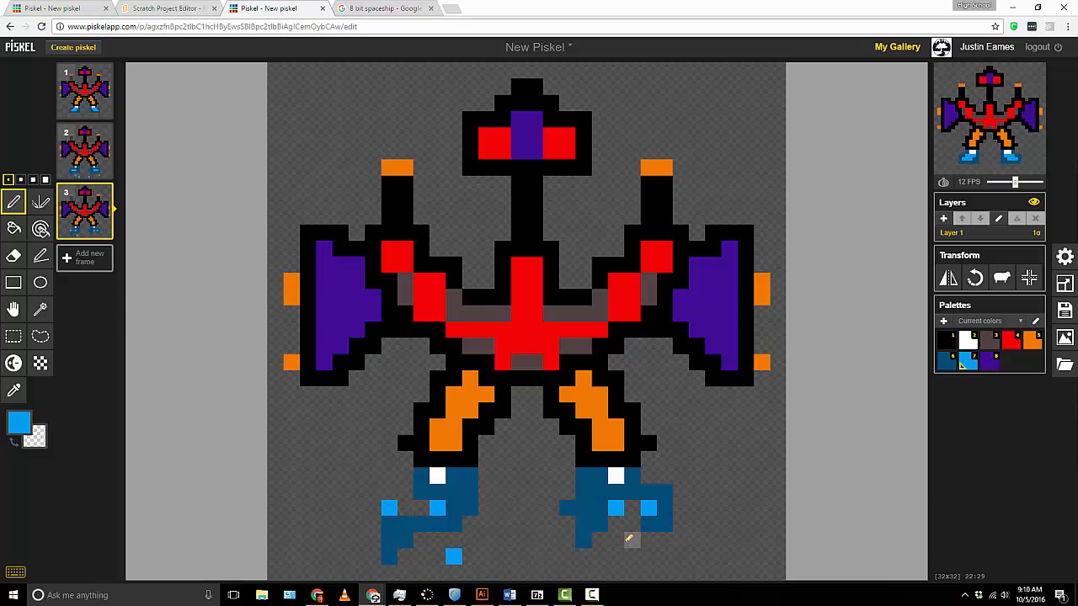
click(599, 573)
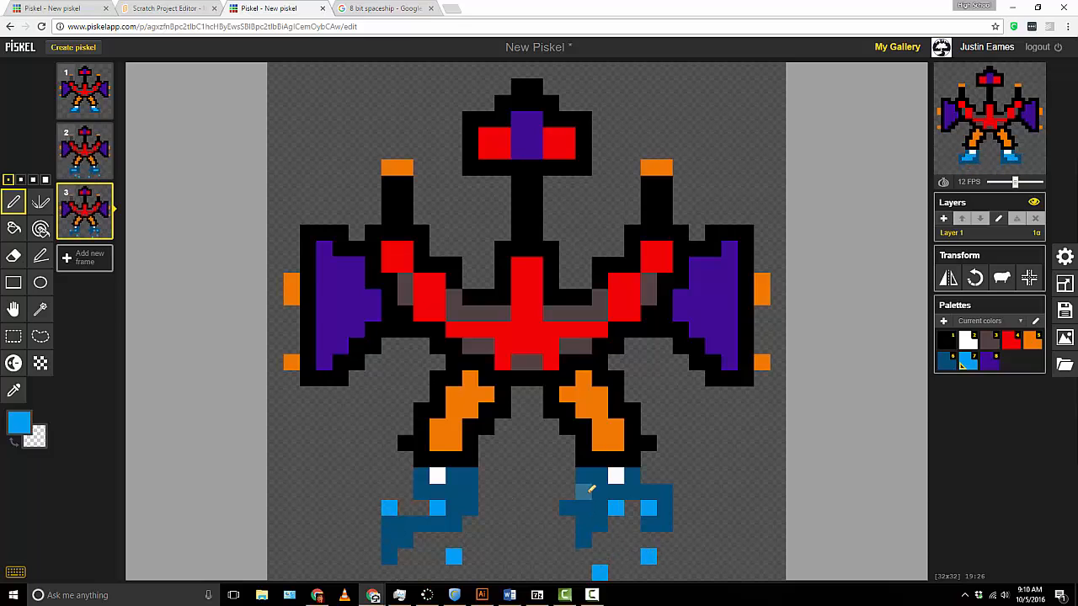
click(568, 508)
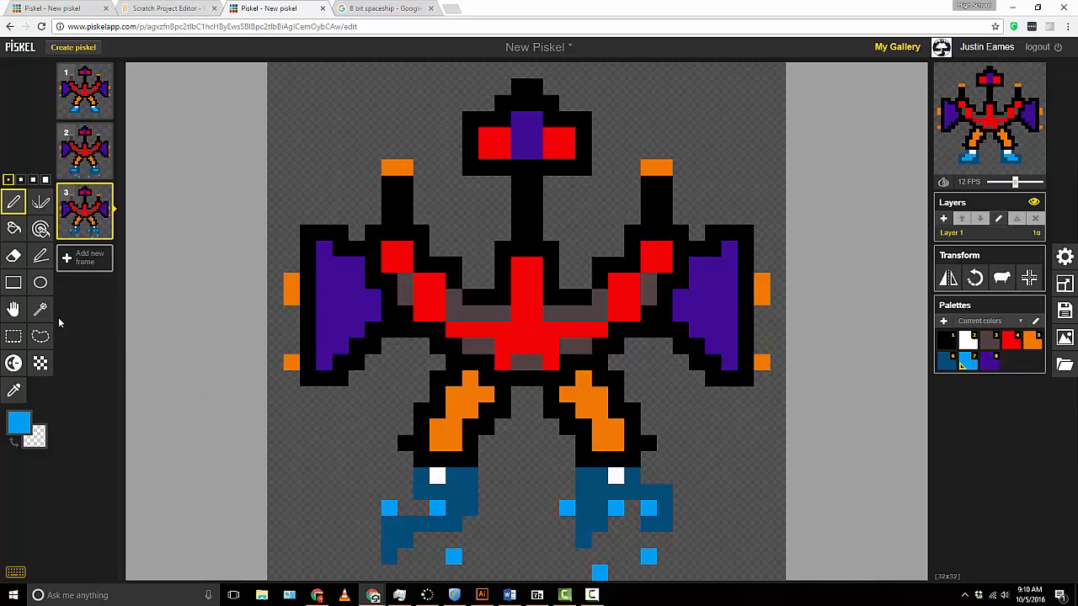
- Extend the white highlights in the upper part of both flames in frame 3 with a few extra white pixels
click(19, 423)
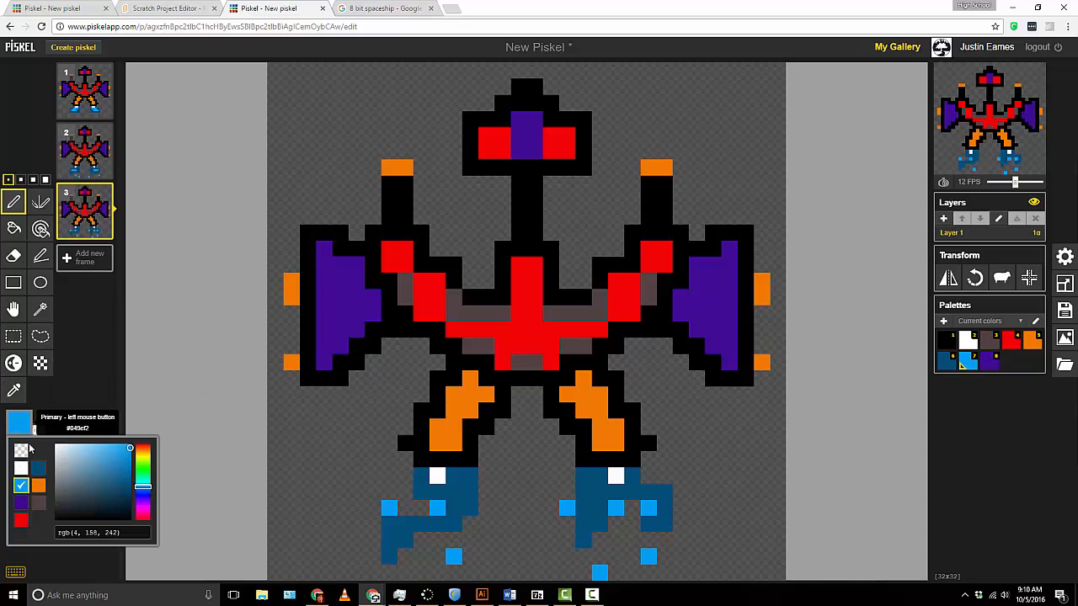
click(21, 469)
drag(439, 476, 459, 488)
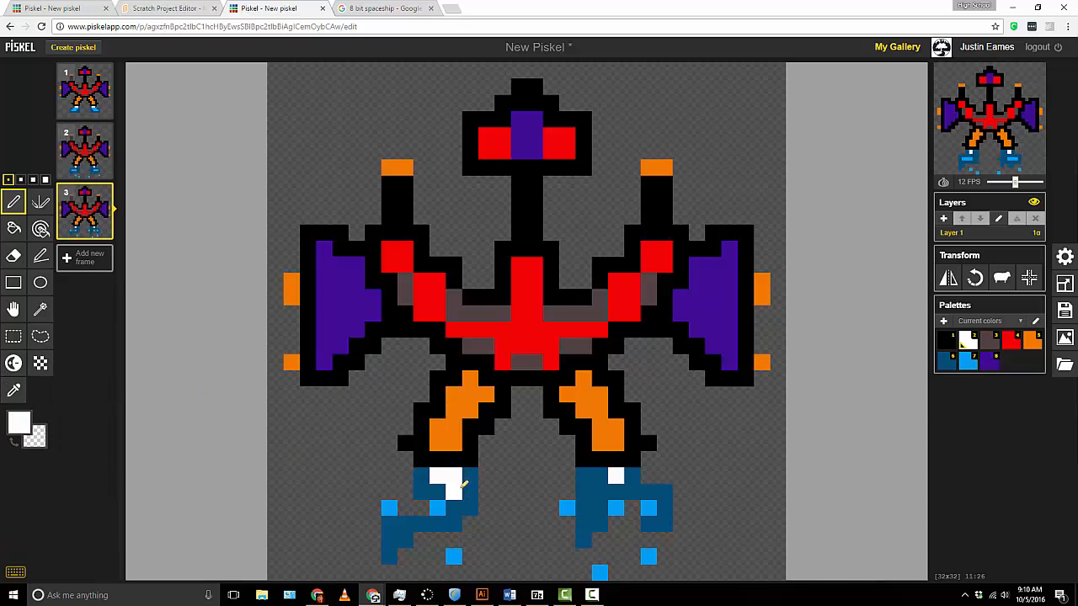
click(469, 491)
drag(619, 491, 600, 509)
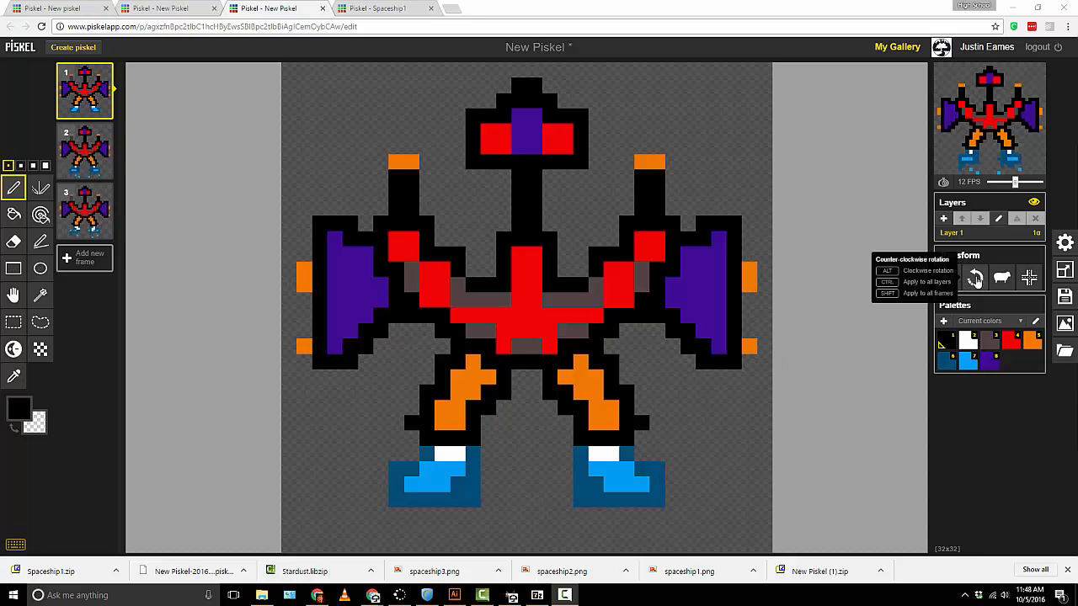
- Rotate each of the three frames counter-clockwise three times so the spaceship's nose points right
click(975, 279)
click(975, 279)
click(975, 279)
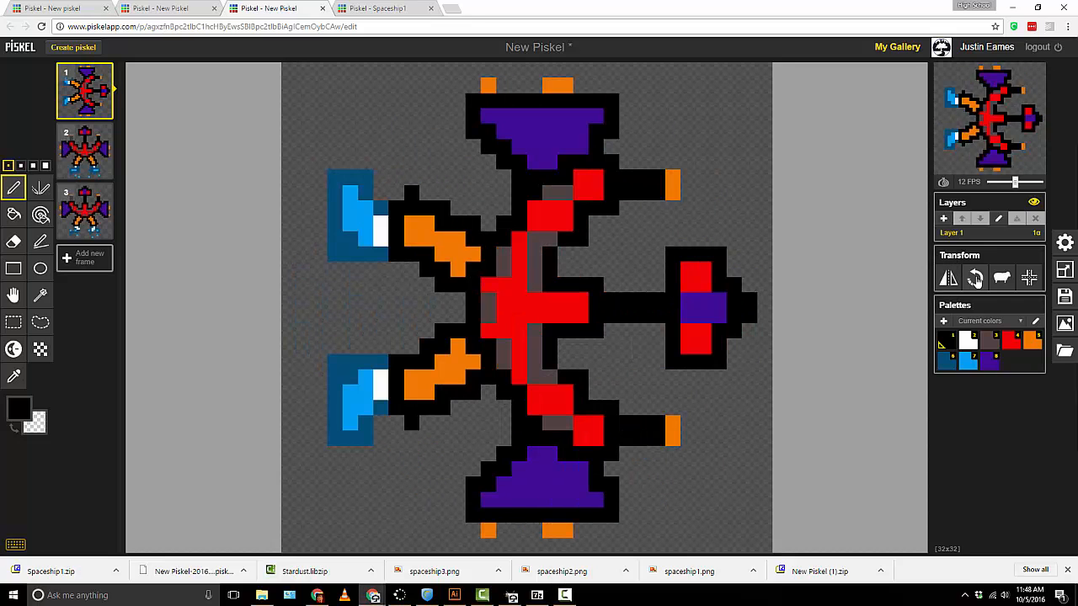
key(Down)
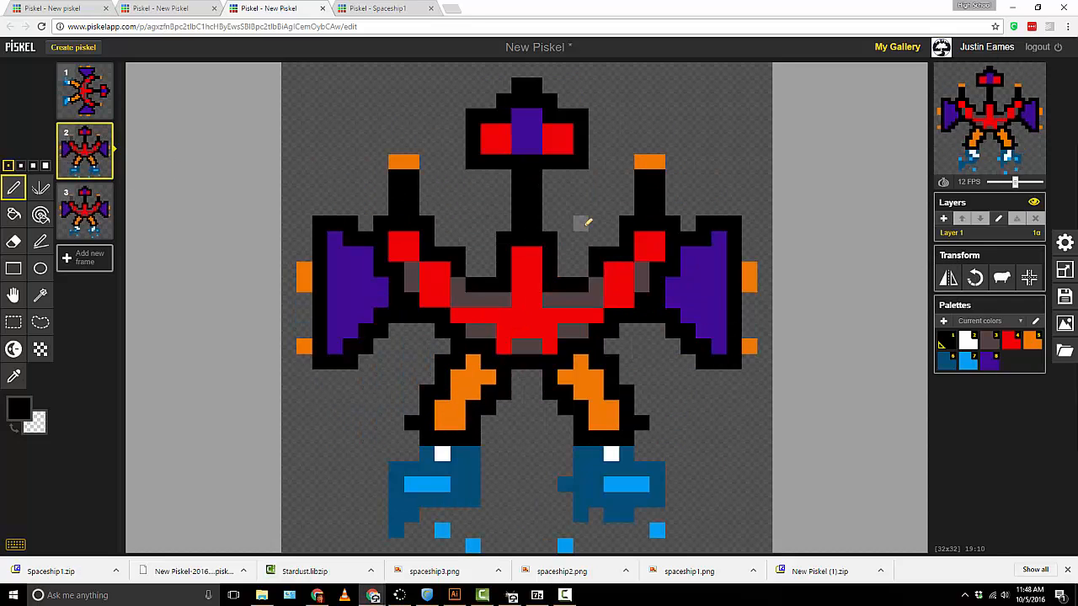
click(976, 279)
click(975, 278)
click(975, 279)
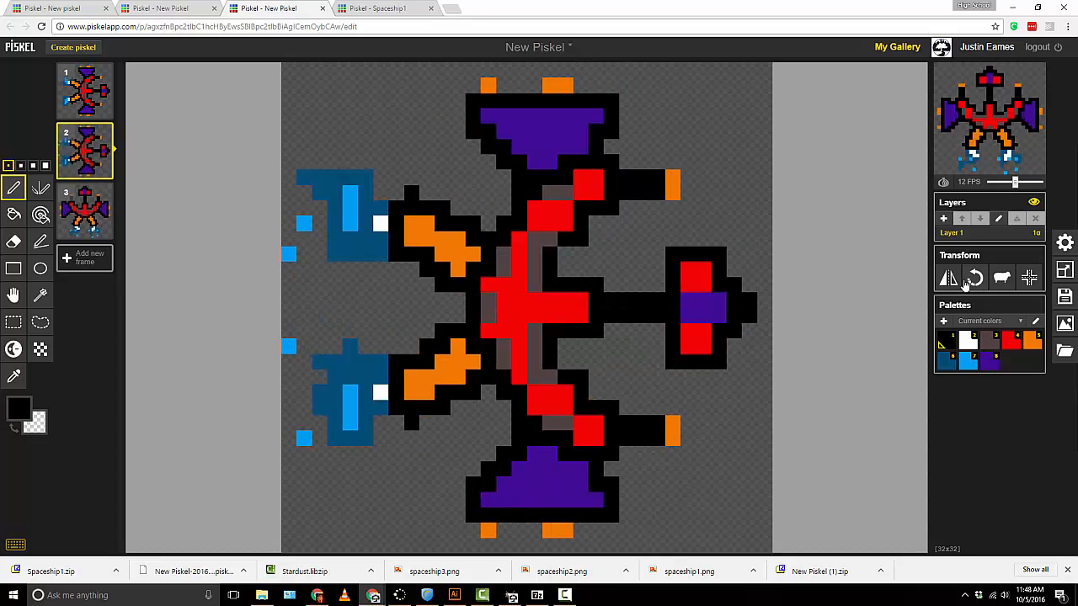
click(98, 221)
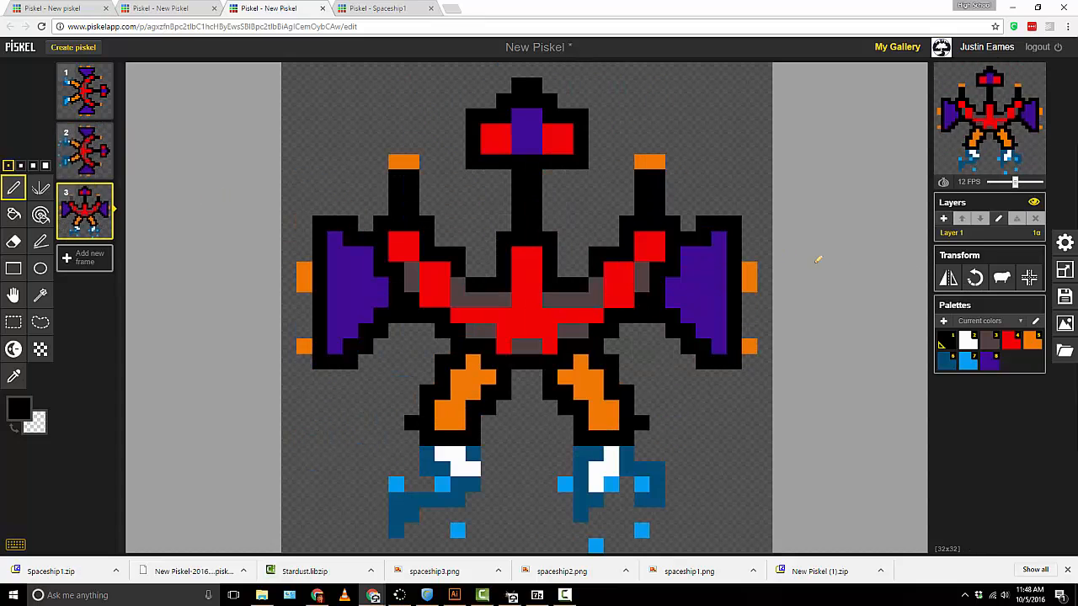
click(975, 279)
click(975, 278)
click(975, 279)
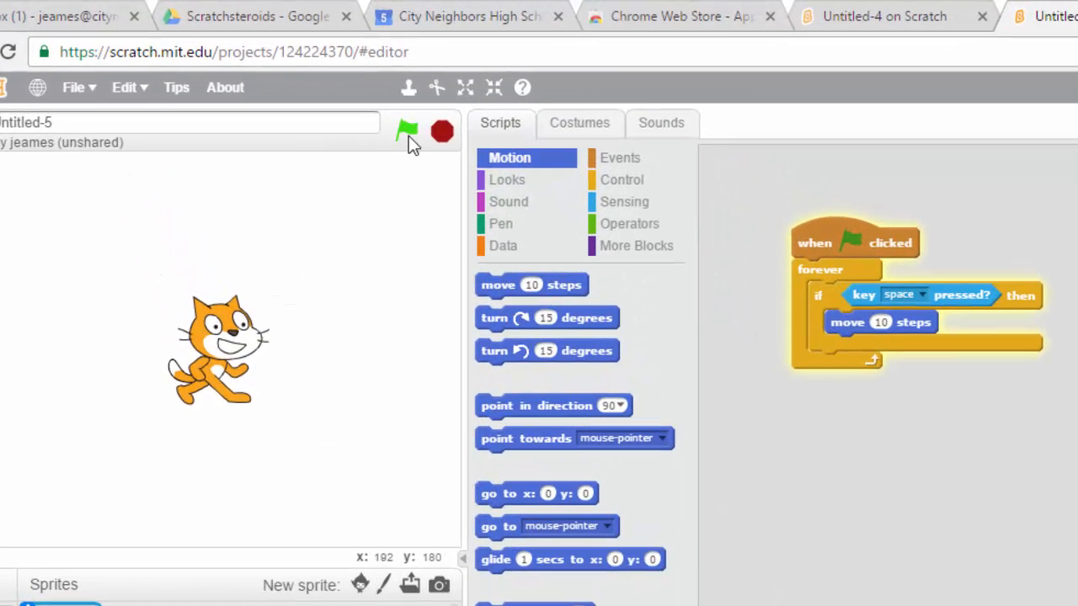
- In Scratch, test the cat sprite's movement script with the space key and stop the project
key(space)
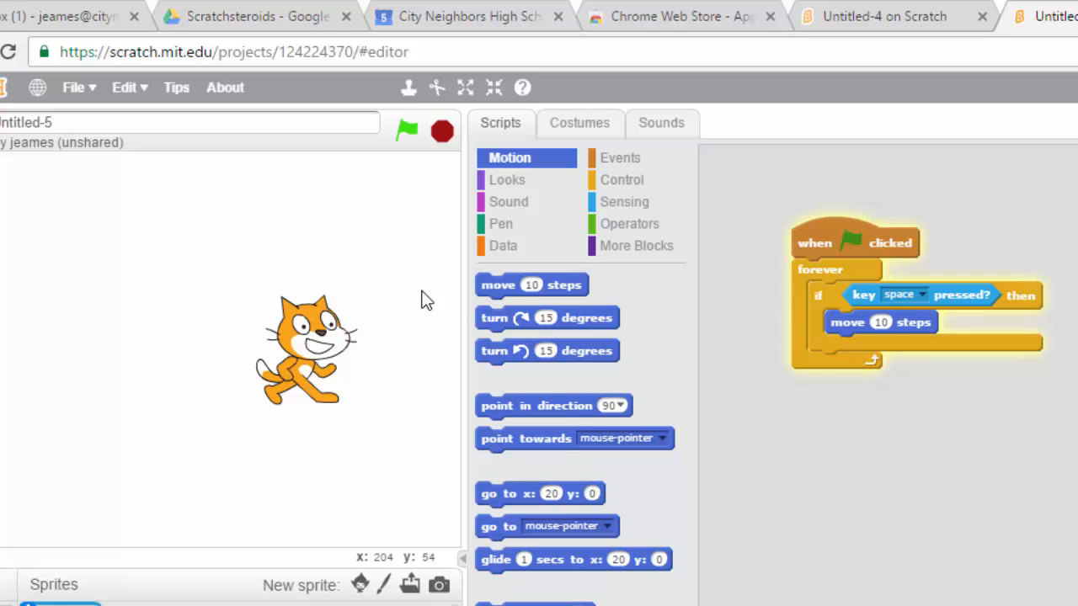
key(space)
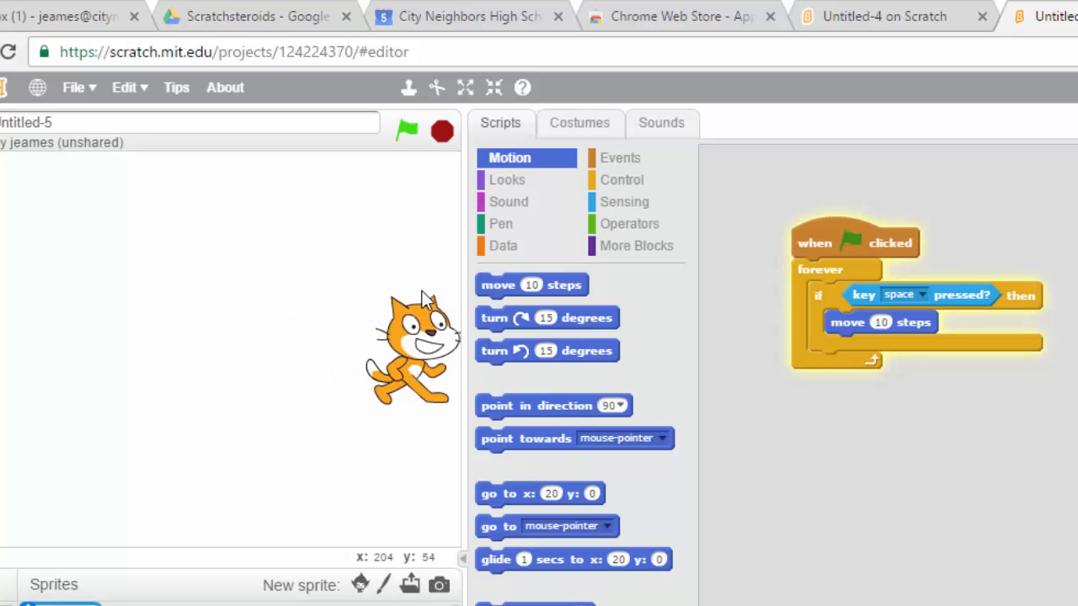
click(445, 133)
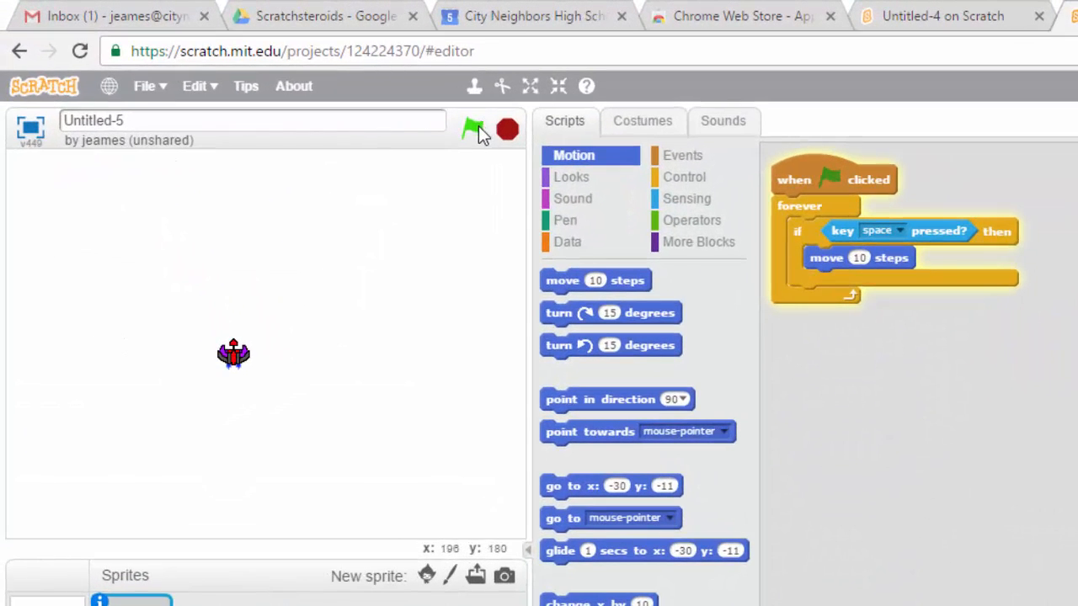
- Test the same movement script on the upward-facing spaceship sprite with the space key, and stop the project
key(space)
key(space)
key(space)
key(space)
key(space)
key(space)
key(space)
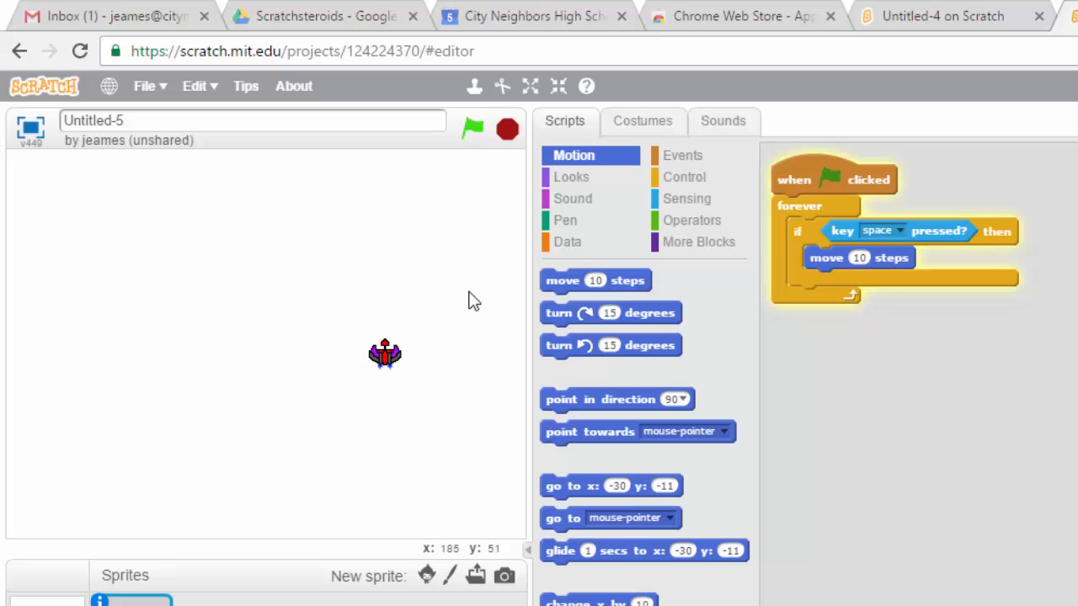
click(511, 135)
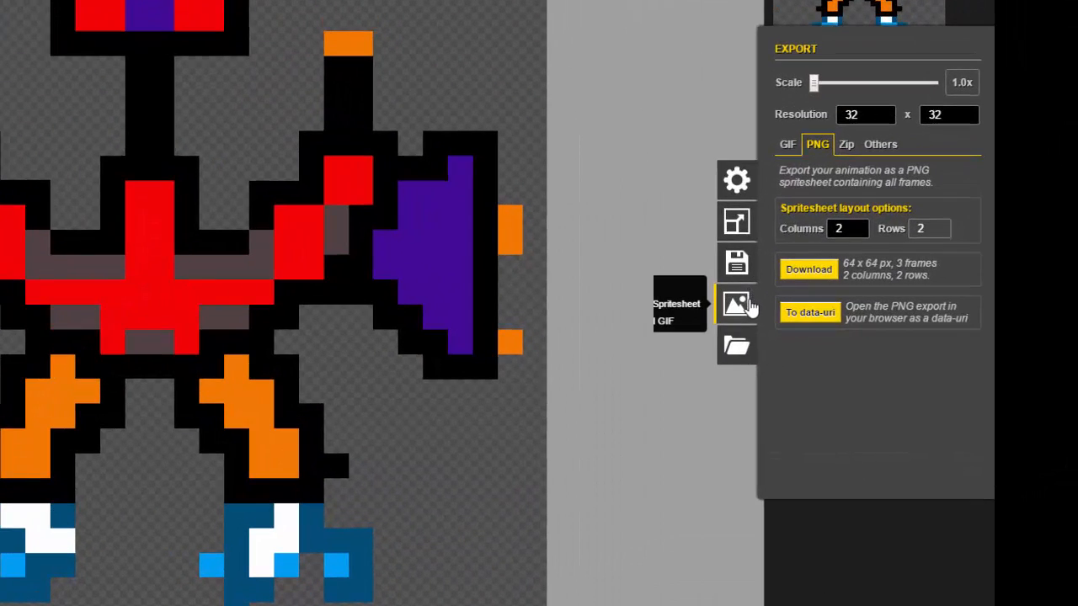
- Back in Piskel, export the animation as a 2-column, 2-row PNG spritesheet and open the downloaded file
click(911, 338)
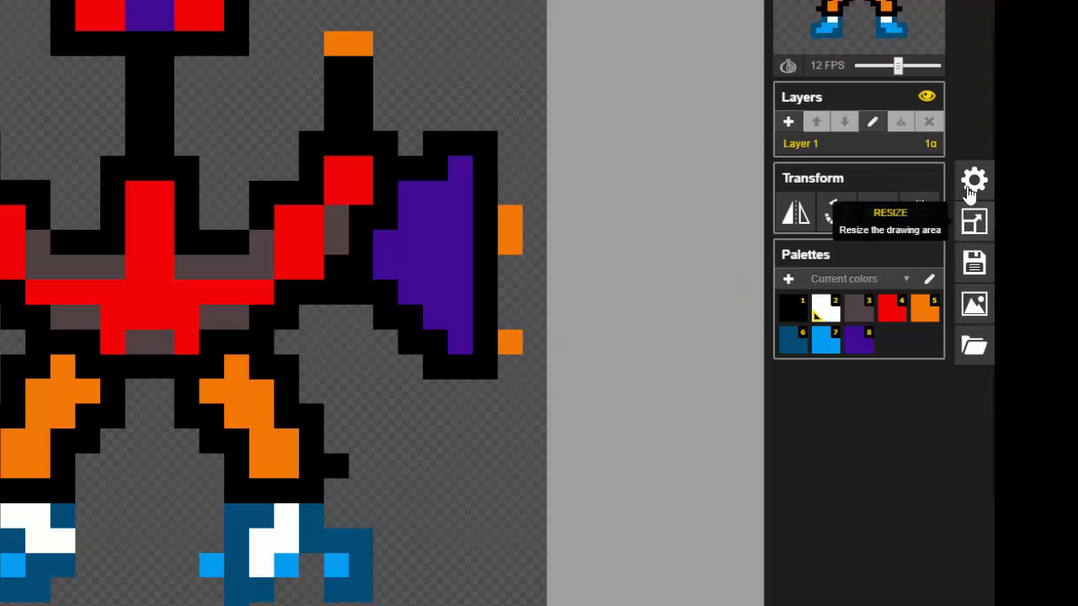
click(974, 308)
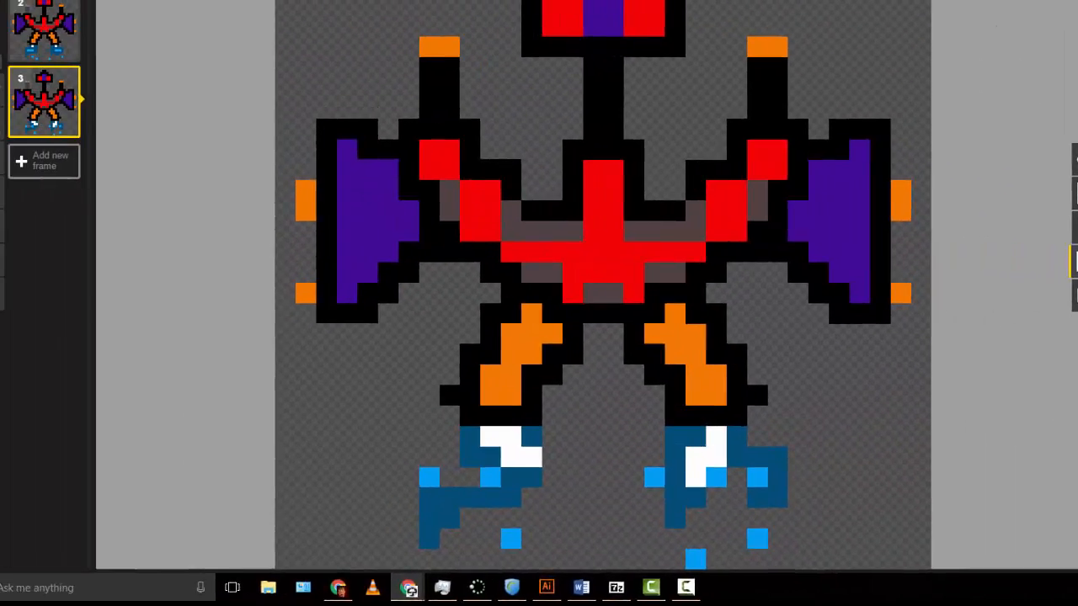
click(1001, 228)
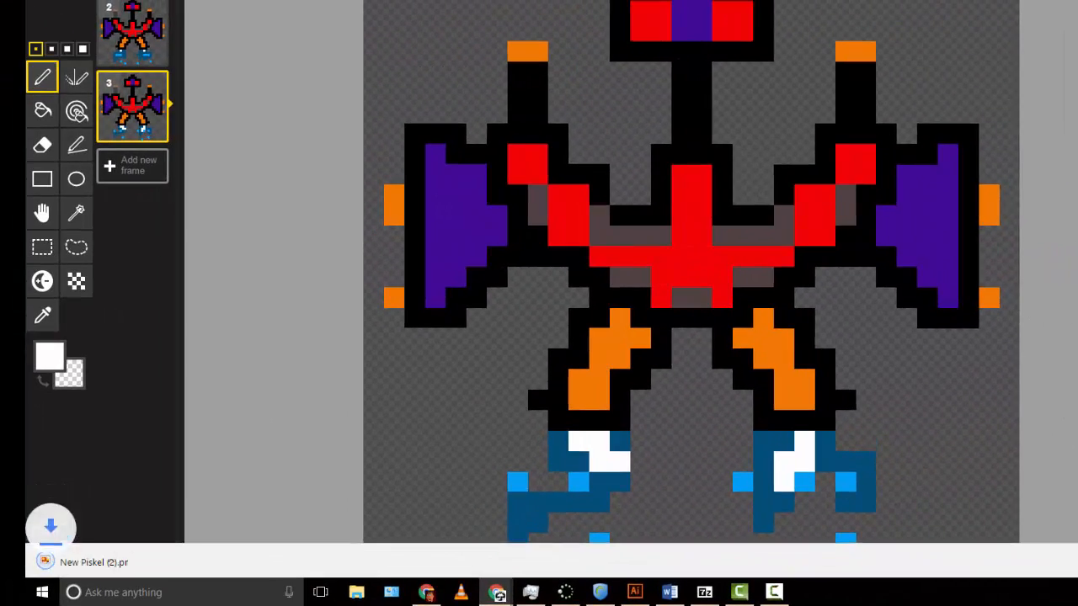
click(98, 566)
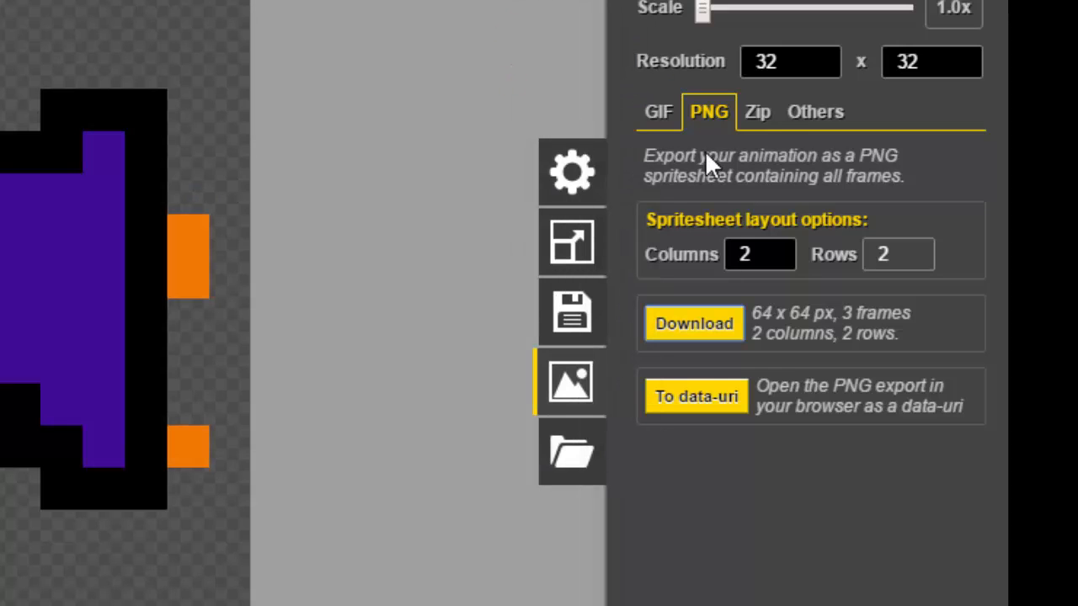
- Export the frames as a ZIP archive of separate PNGs and show the downloaded archive in its folder
click(758, 122)
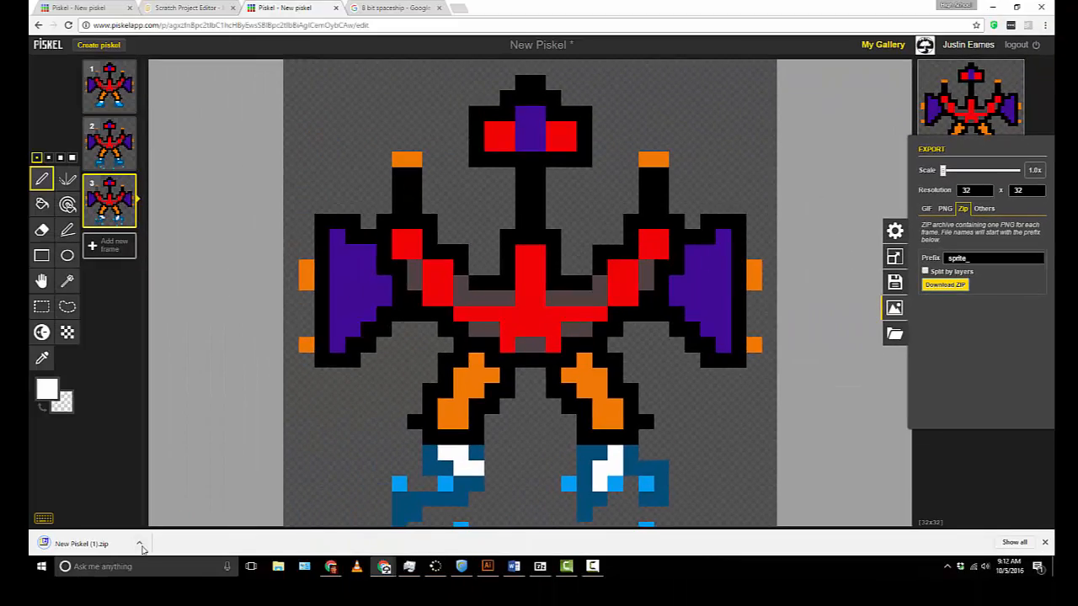
click(140, 546)
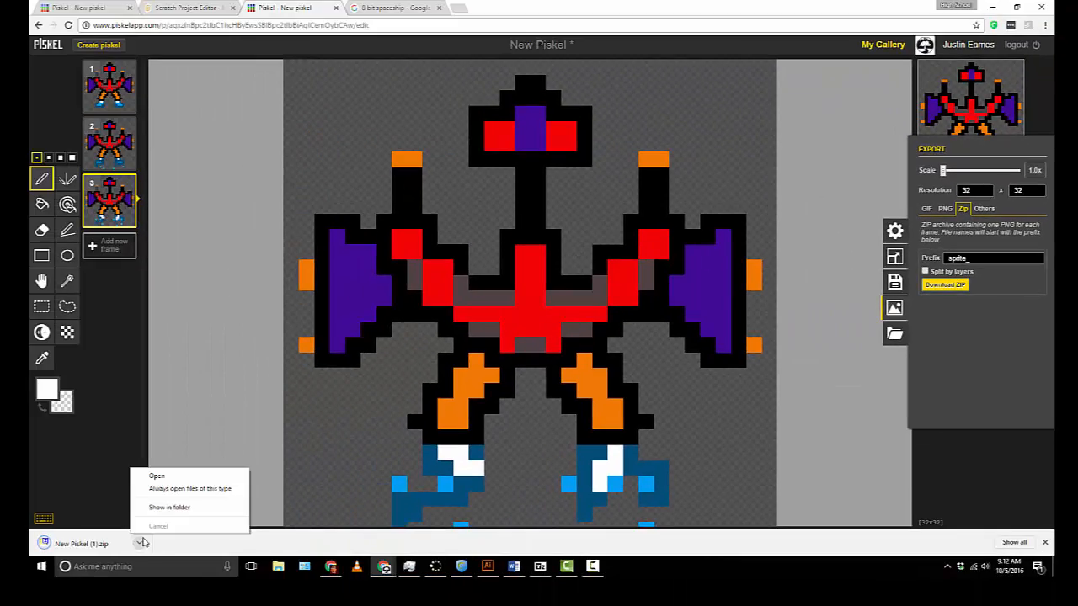
click(166, 509)
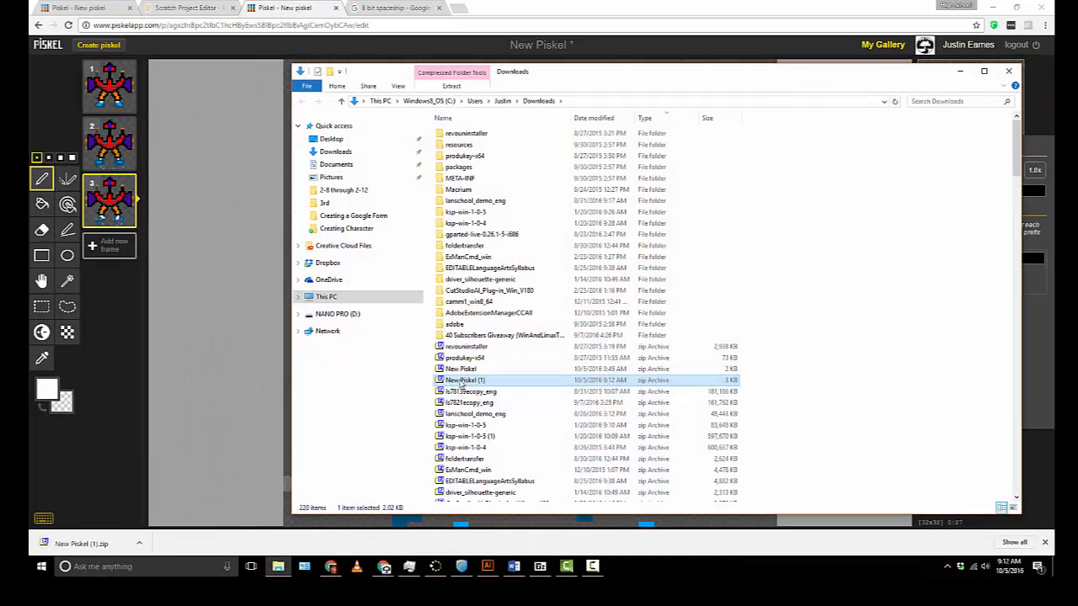
- Open the New Piskel (1) ZIP archive and examine the separate frame PNGs inside it
double_click(455, 380)
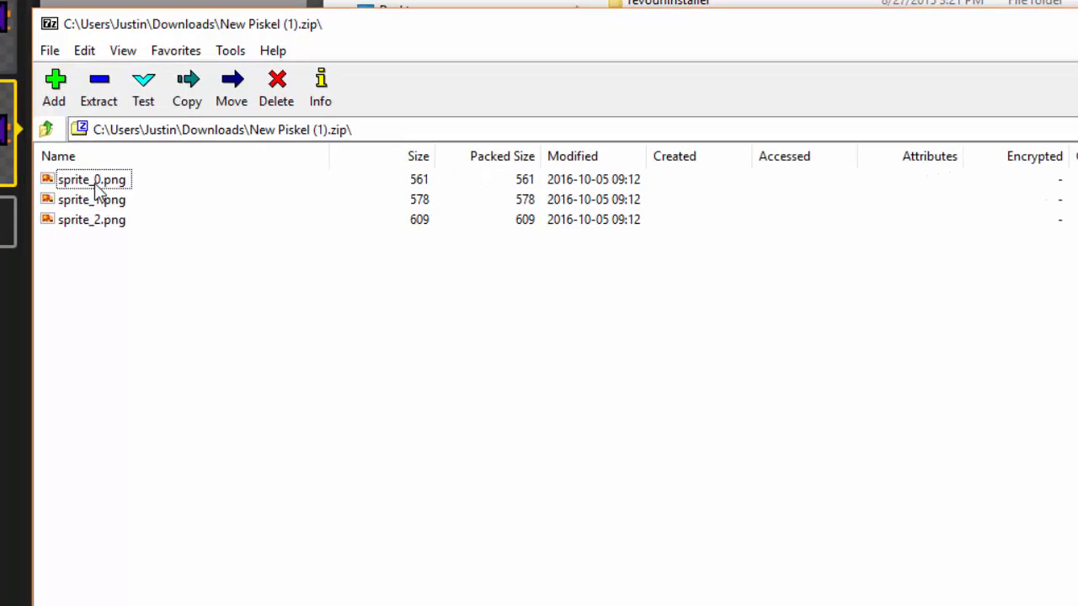
click(95, 184)
click(98, 220)
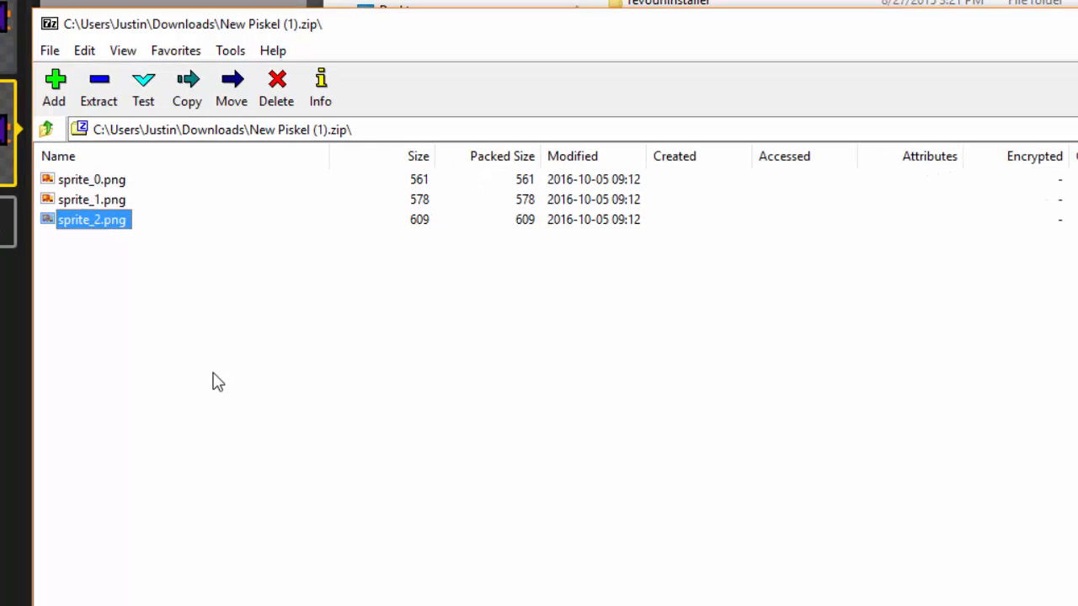
drag(120, 282, 108, 160)
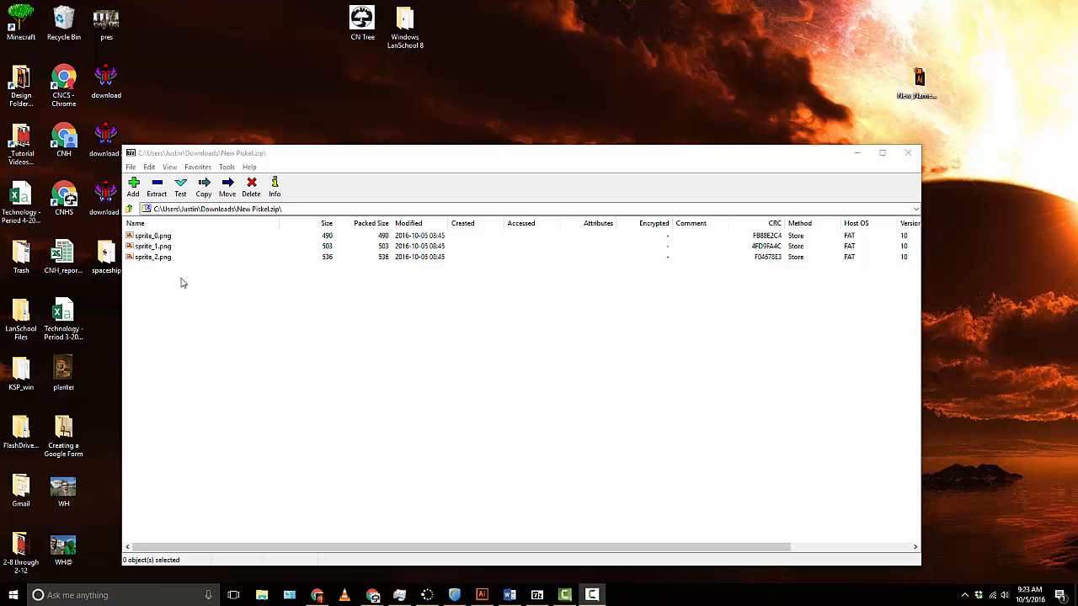
- Create a desktop folder named Spaceship2 and place it clear of the New Piskel.zip archive window
drag(299, 158, 326, 173)
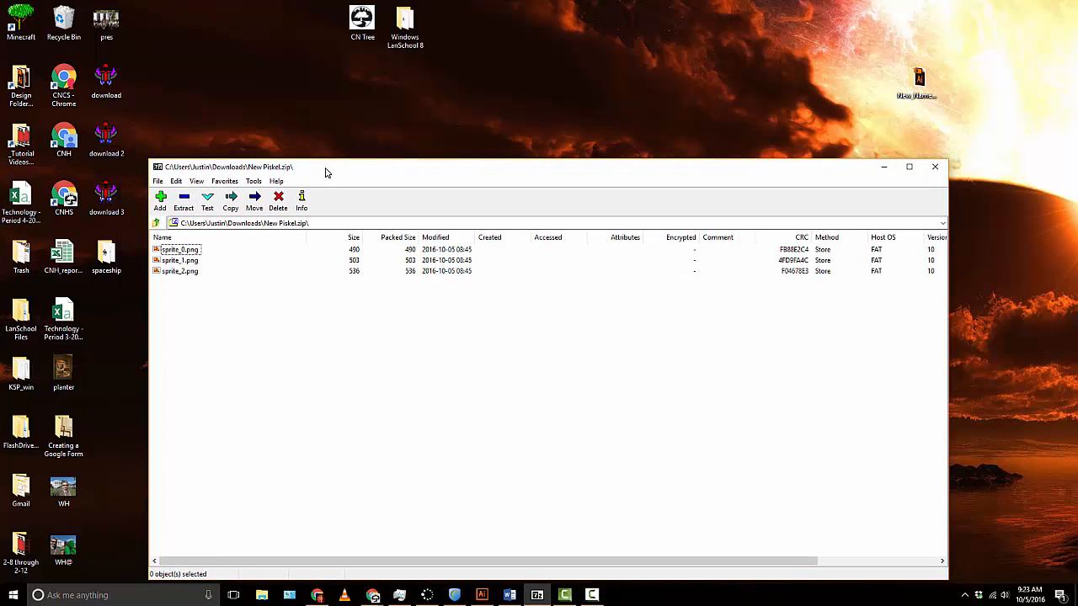
right_click(308, 96)
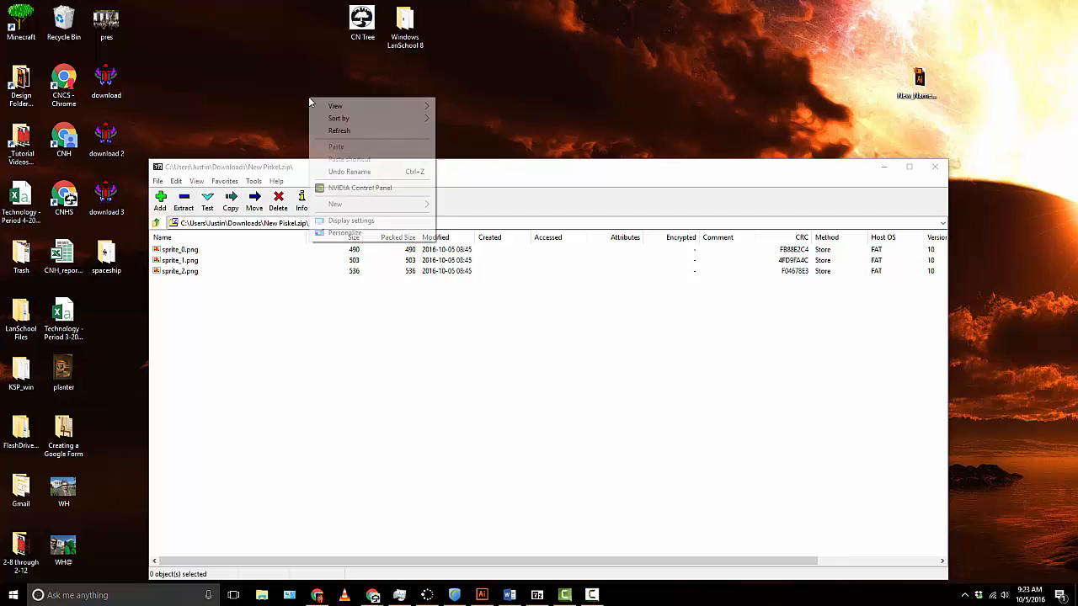
mouse_move(362, 205)
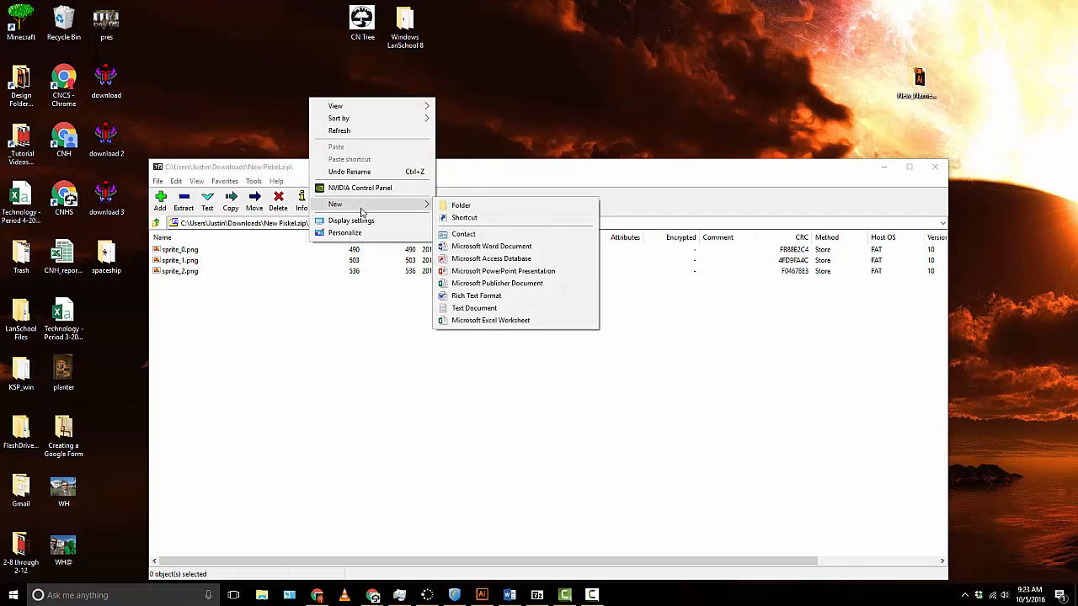
click(444, 206)
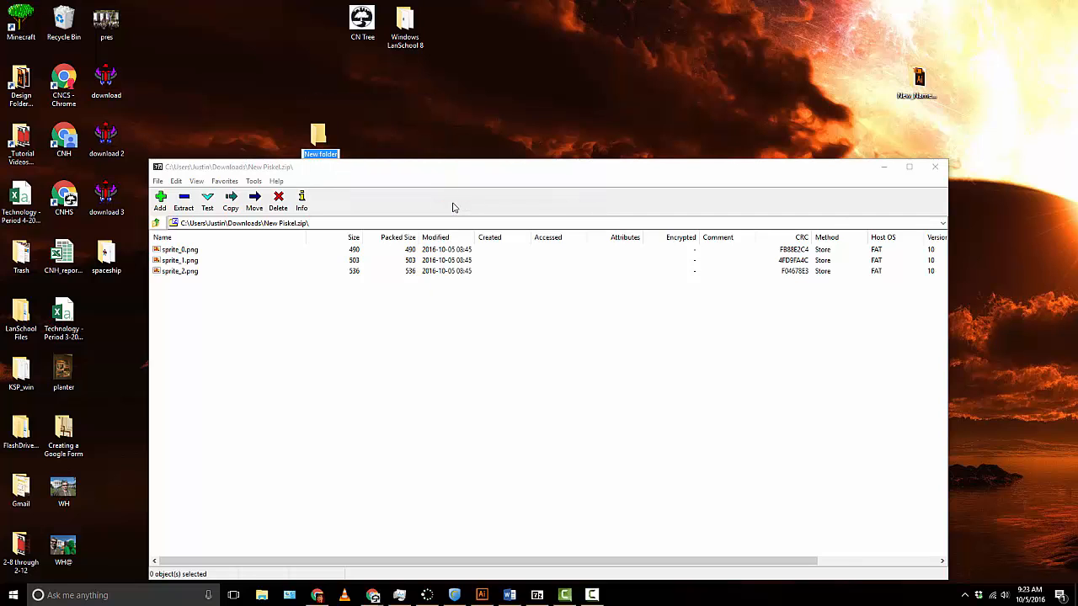
text(Sh)
key(Return)
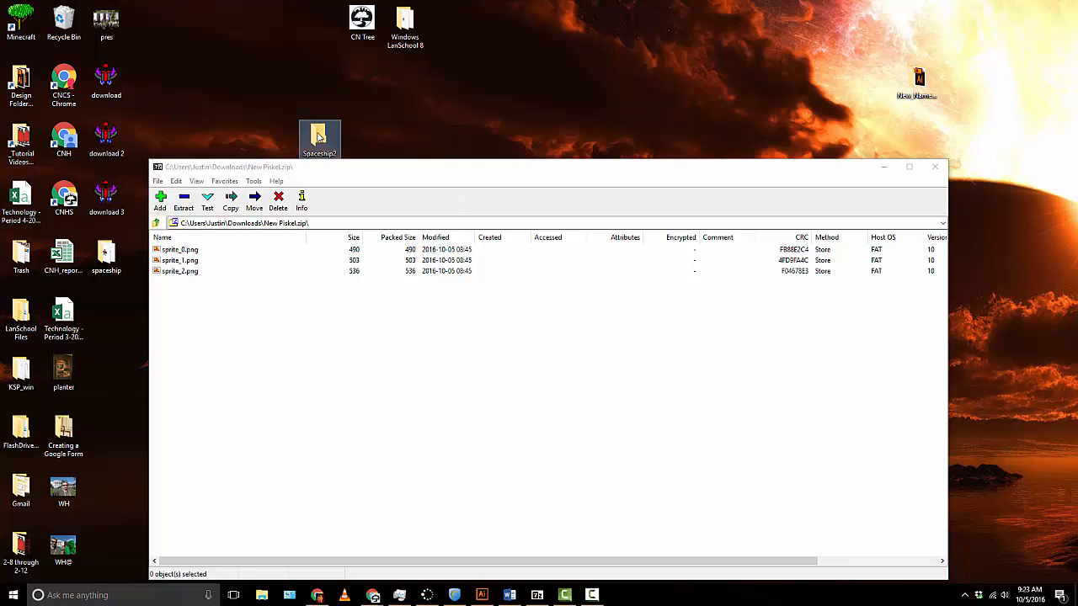
drag(318, 135, 276, 78)
- Copy sprite_0, sprite_1 and sprite_2 from the archive into the Spaceship2 folder, and check the folder's contents before closing the file windows
click(195, 251)
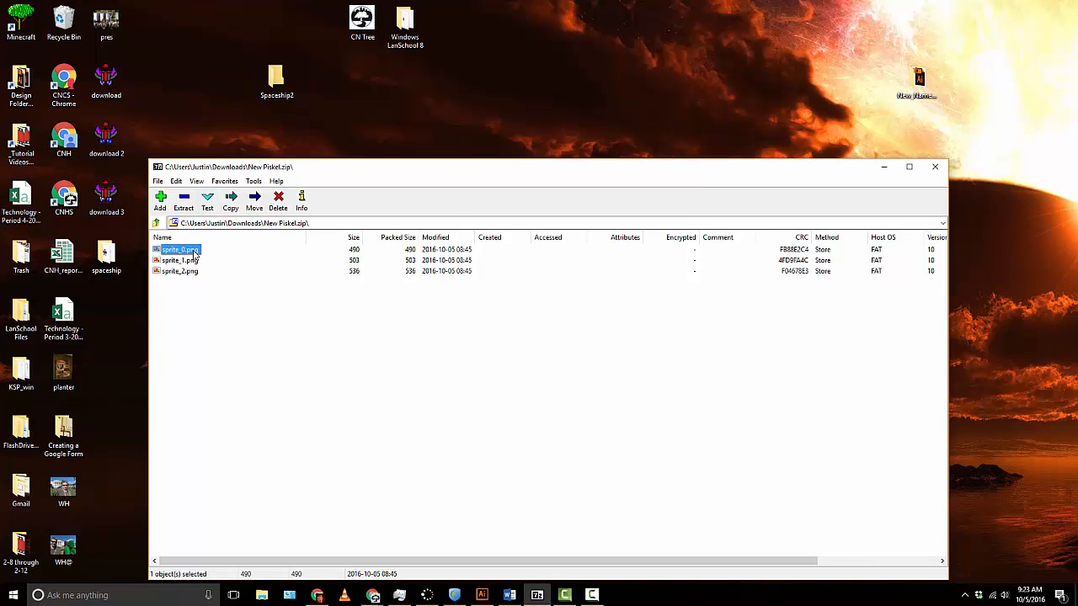
shift+click(193, 261)
ctrl+click(193, 271)
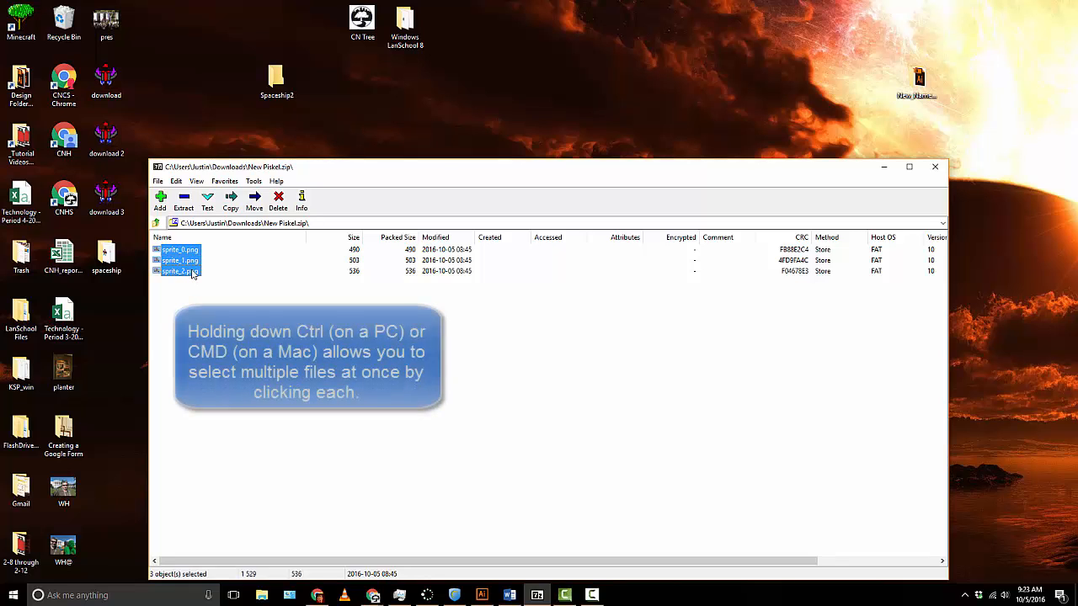
click(212, 291)
drag(213, 292, 278, 84)
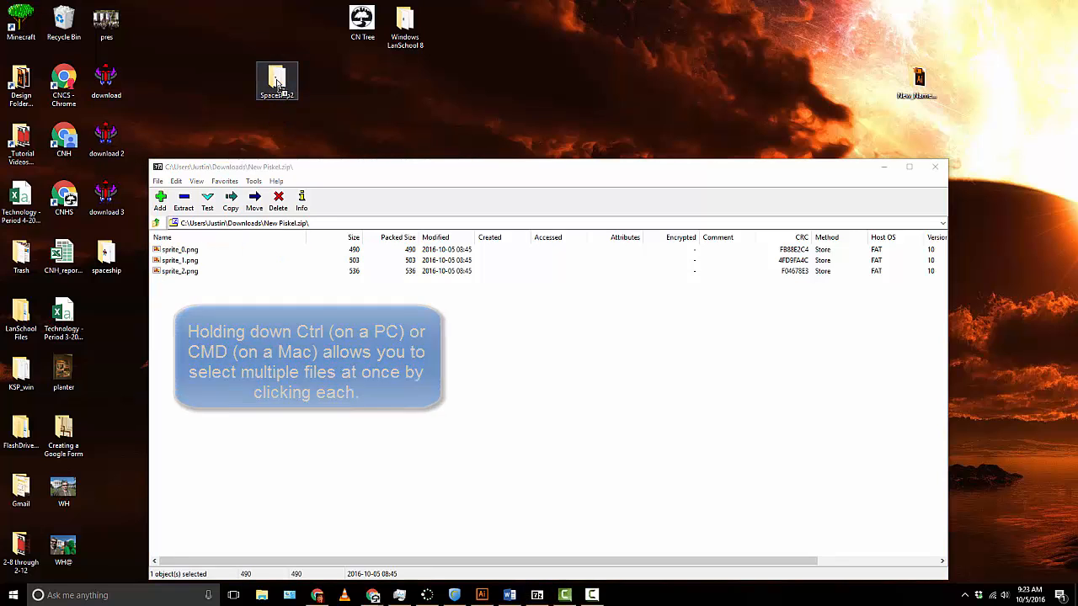
double_click(276, 82)
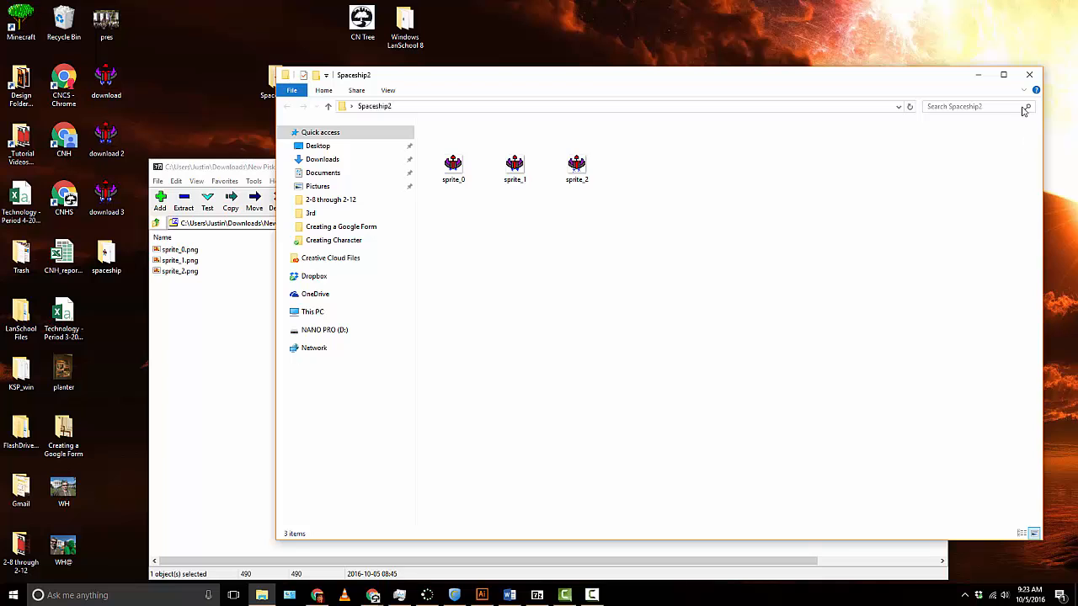
click(1030, 75)
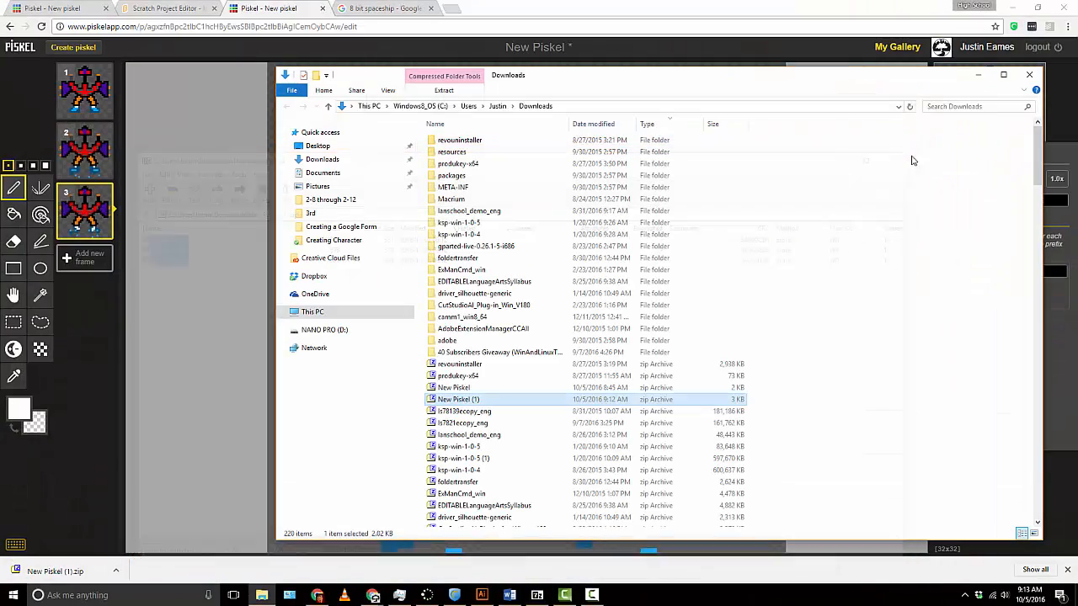
click(1029, 75)
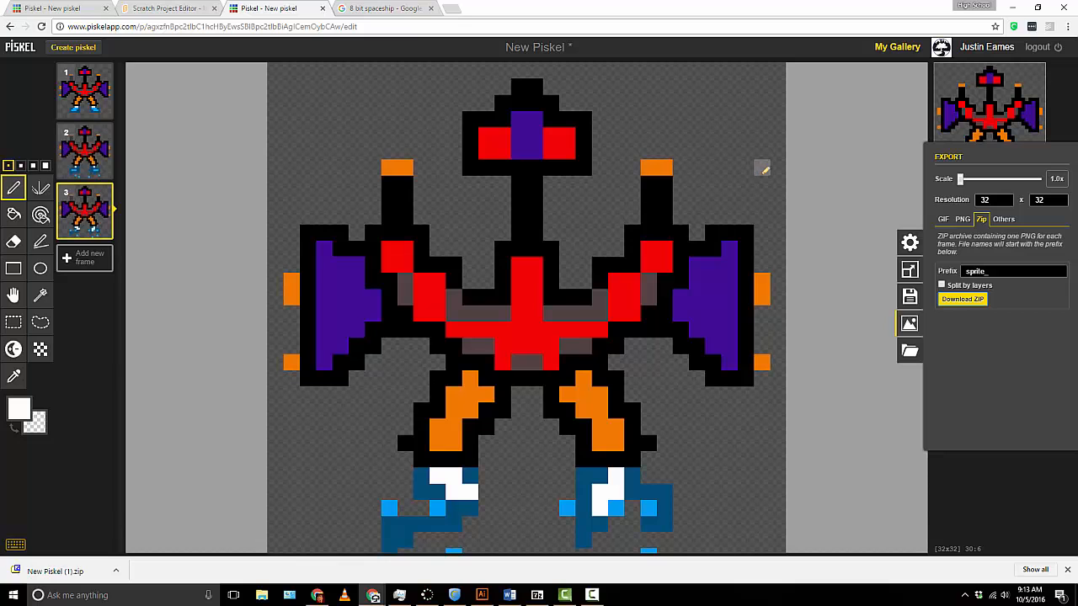
- In Piskel, save the frame 1 thumbnail as PNG image spaceship1 in a new desktop folder named spaceship
right_click(81, 96)
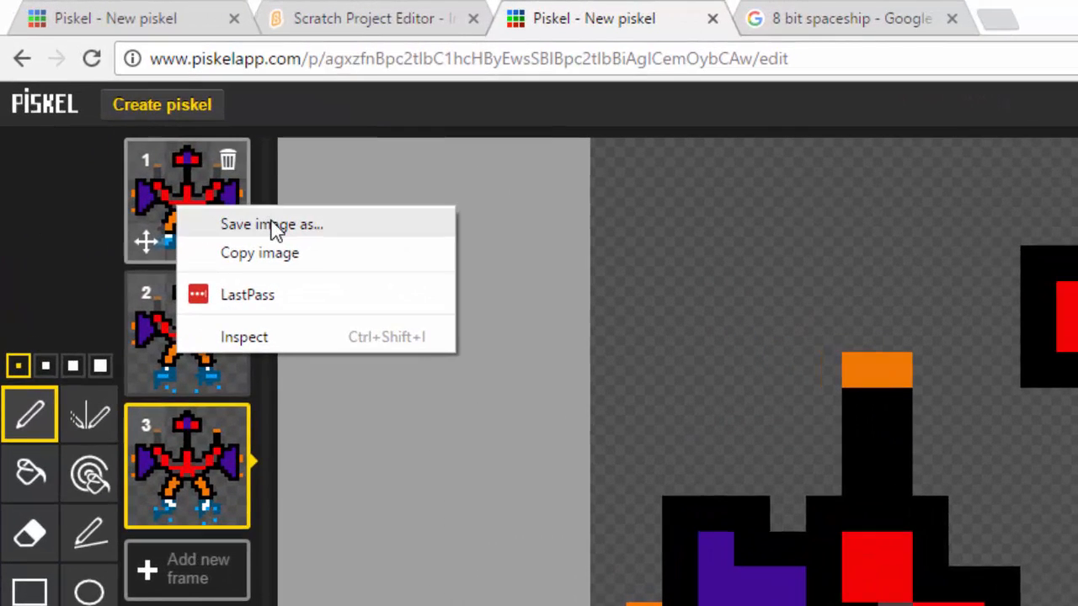
click(274, 230)
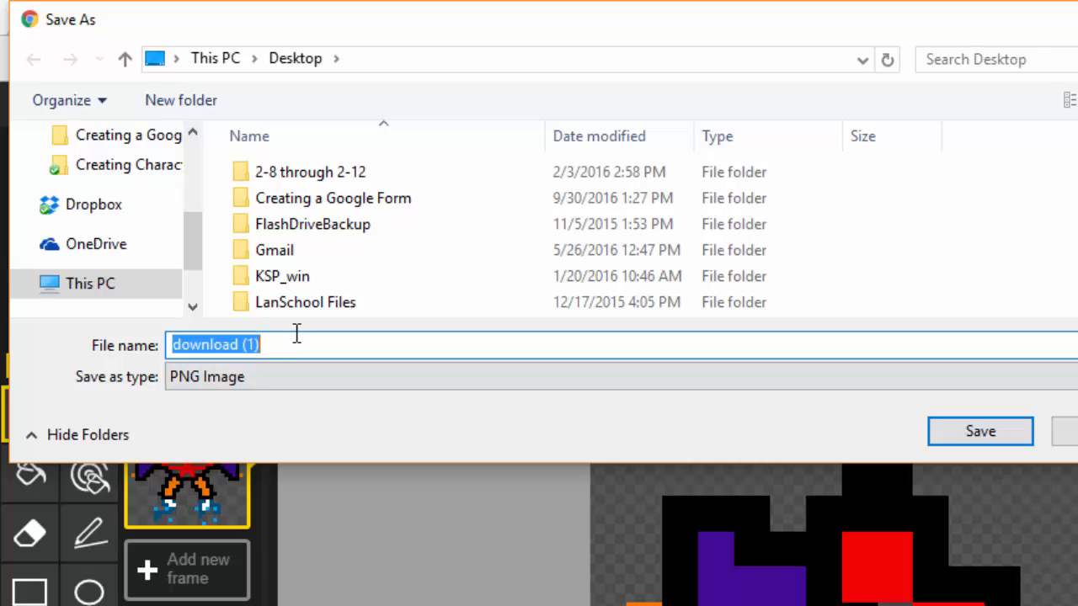
click(185, 103)
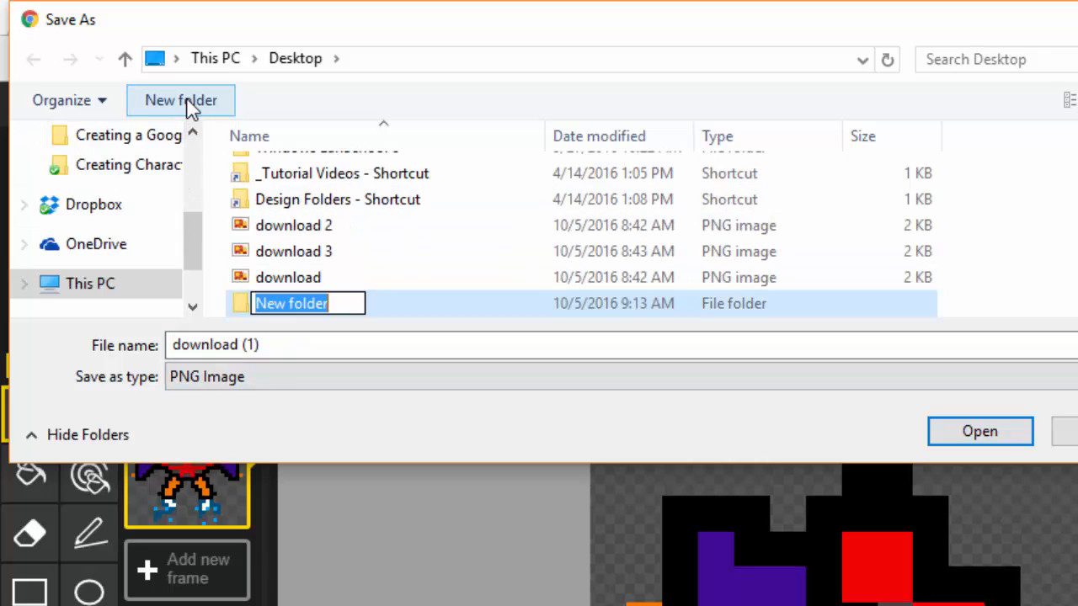
text(spaceship)
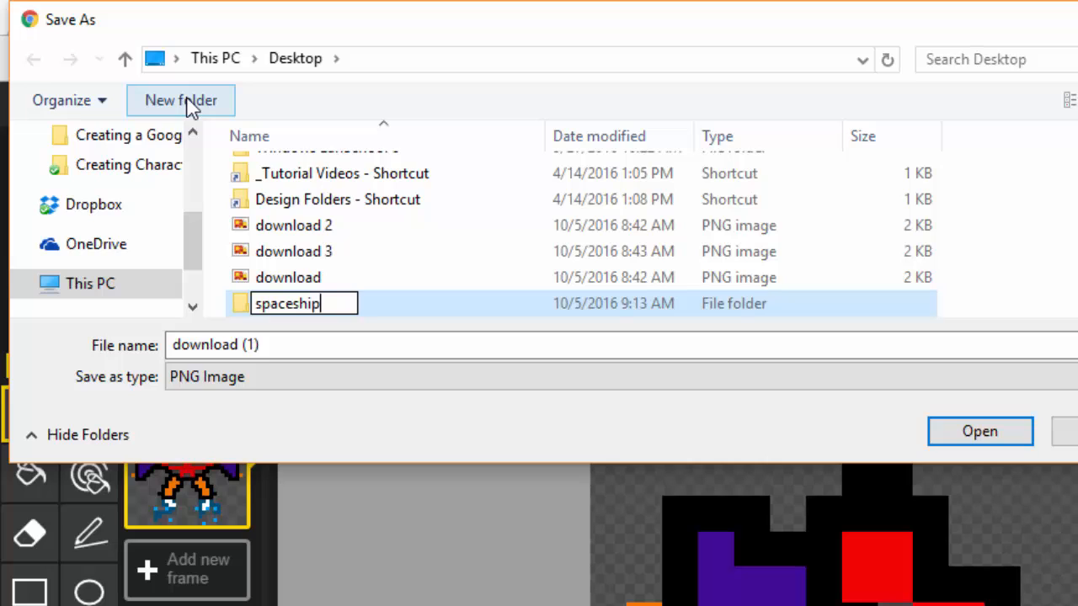
key(Return)
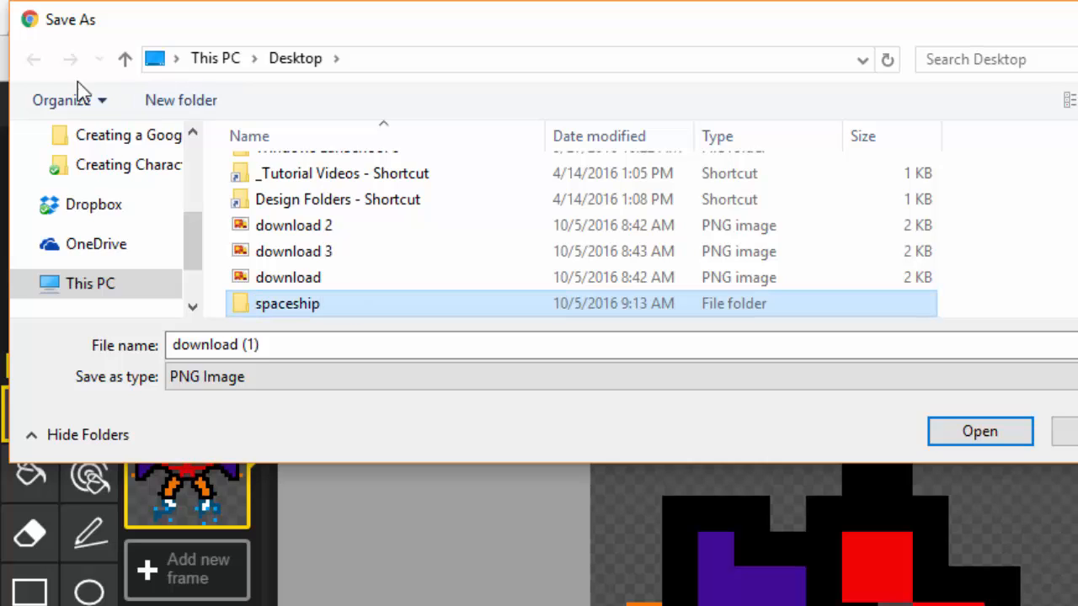
double_click(266, 306)
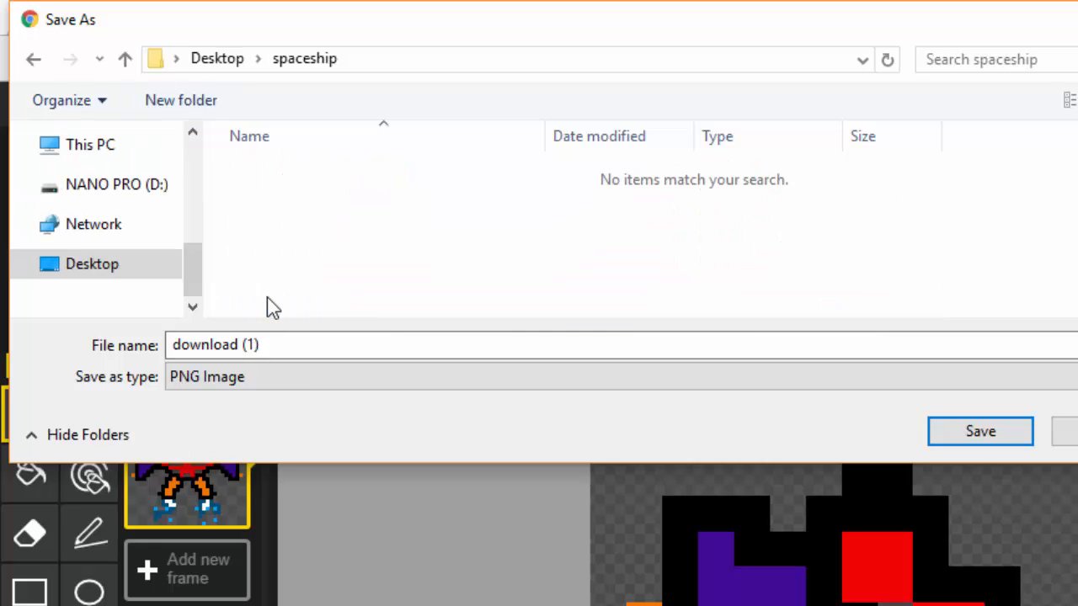
drag(289, 342, 147, 353)
text(spa)
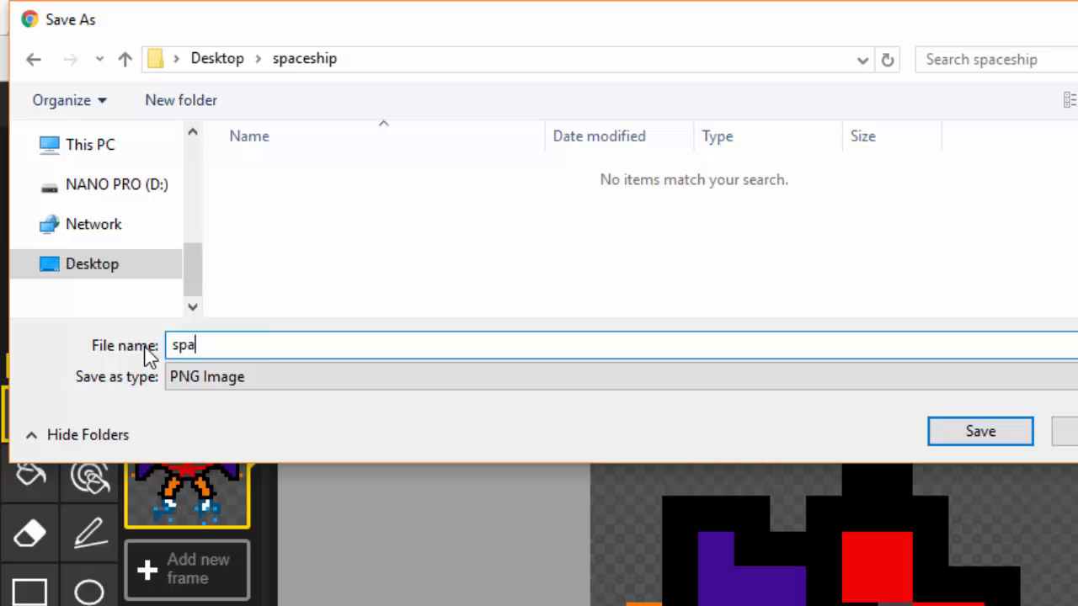
text(ceship1)
key(Return)
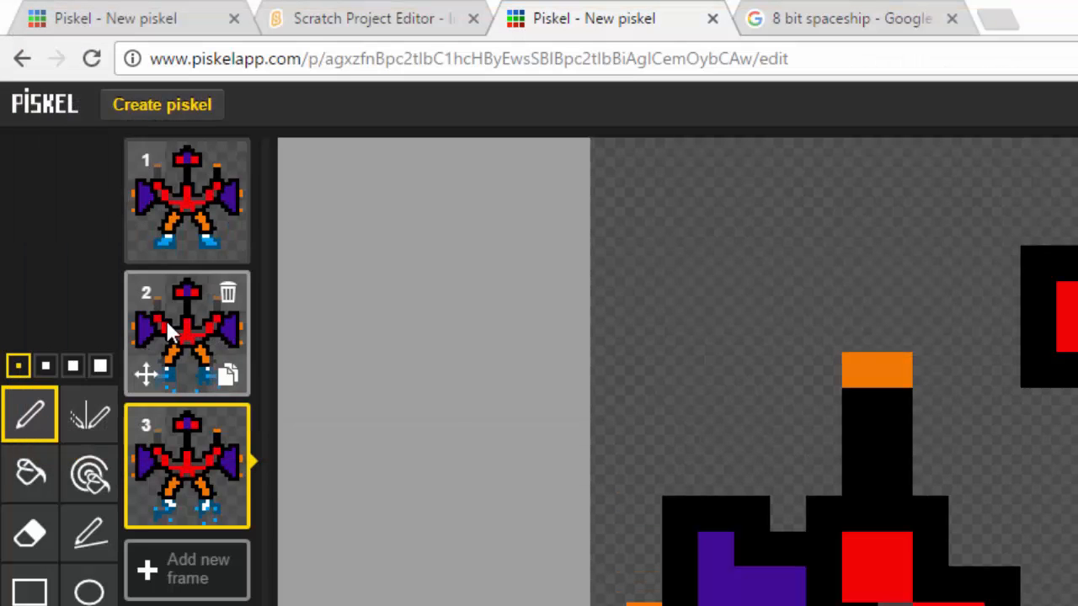
- Save the frame 2 thumbnail as PNG image spaceship2 in the spaceship folder
right_click(200, 336)
click(208, 339)
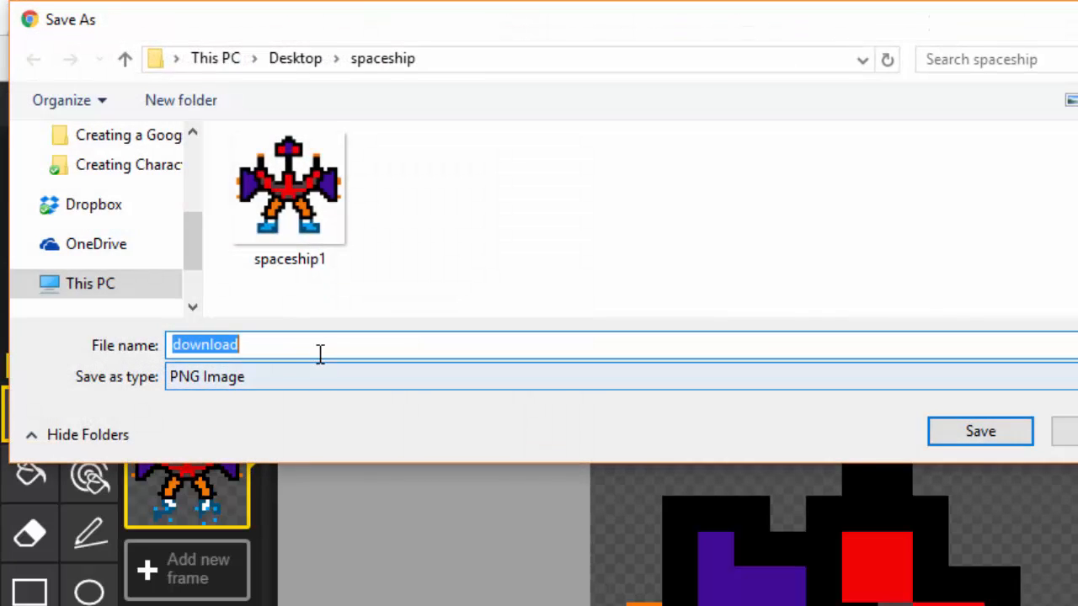
text(spaceship2)
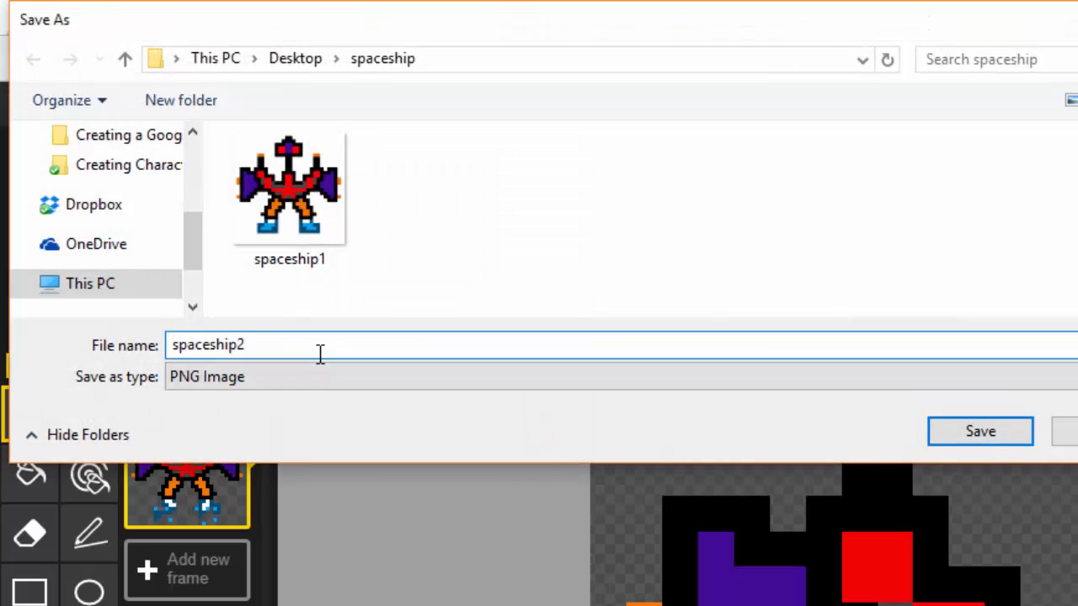
key(Return)
- Save the frame 3 thumbnail as PNG image spaceship3 in the spaceship folder
right_click(209, 457)
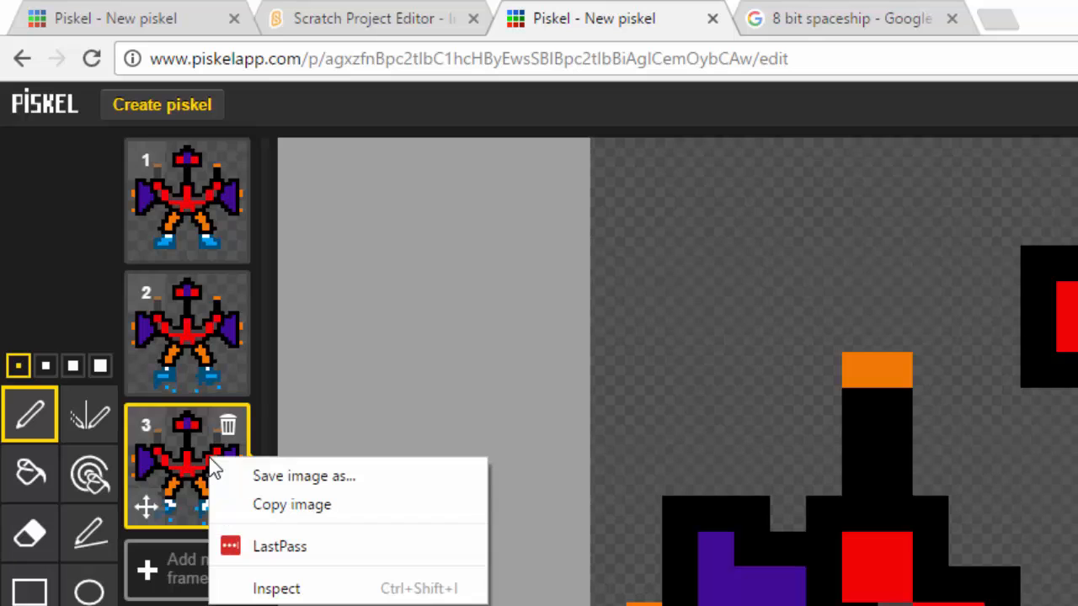
click(237, 476)
text(s)
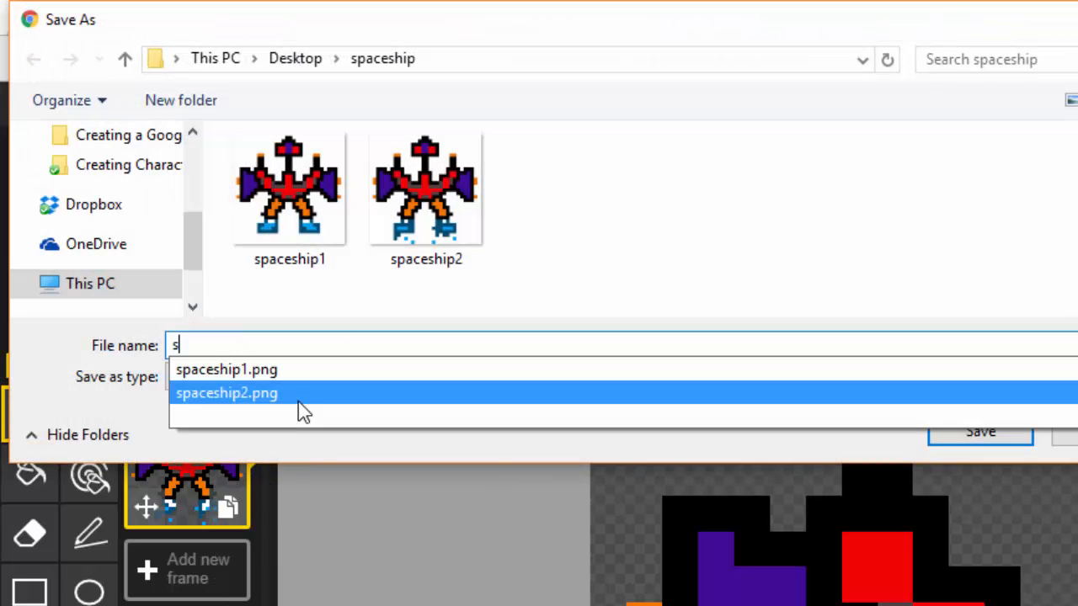
text(paceship3)
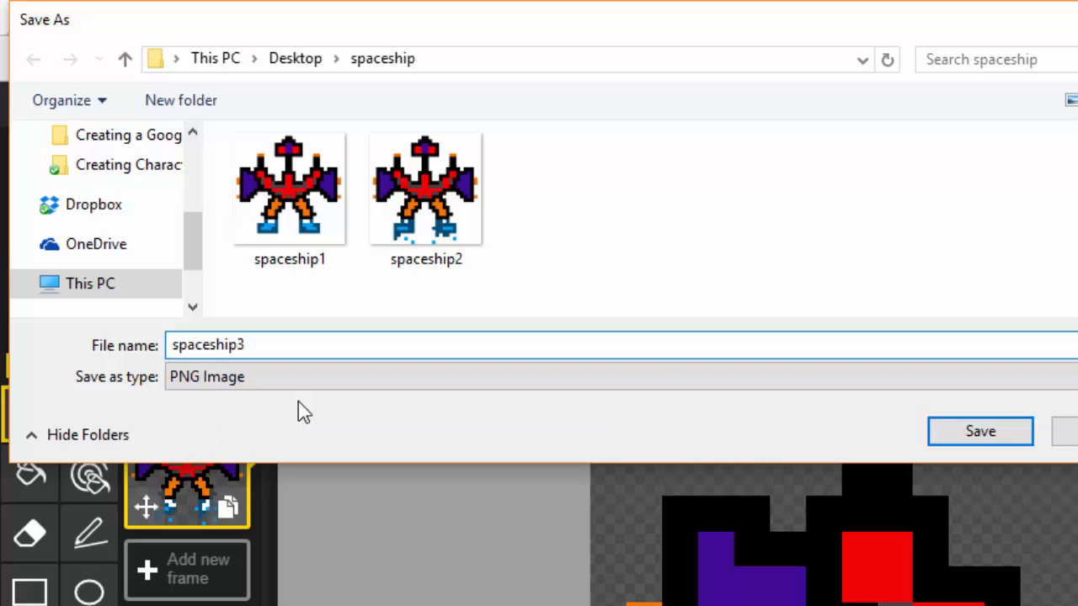
key(Return)
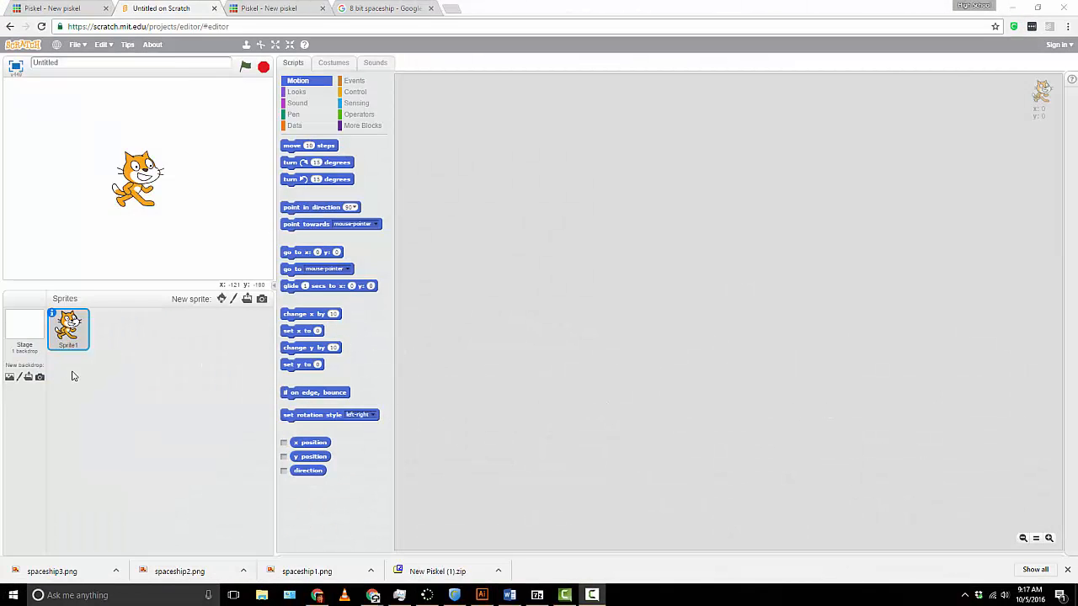
- In the Scratch project, delete the default cat sprite and upload spaceship1 from the spaceship folder as a new sprite
right_click(71, 332)
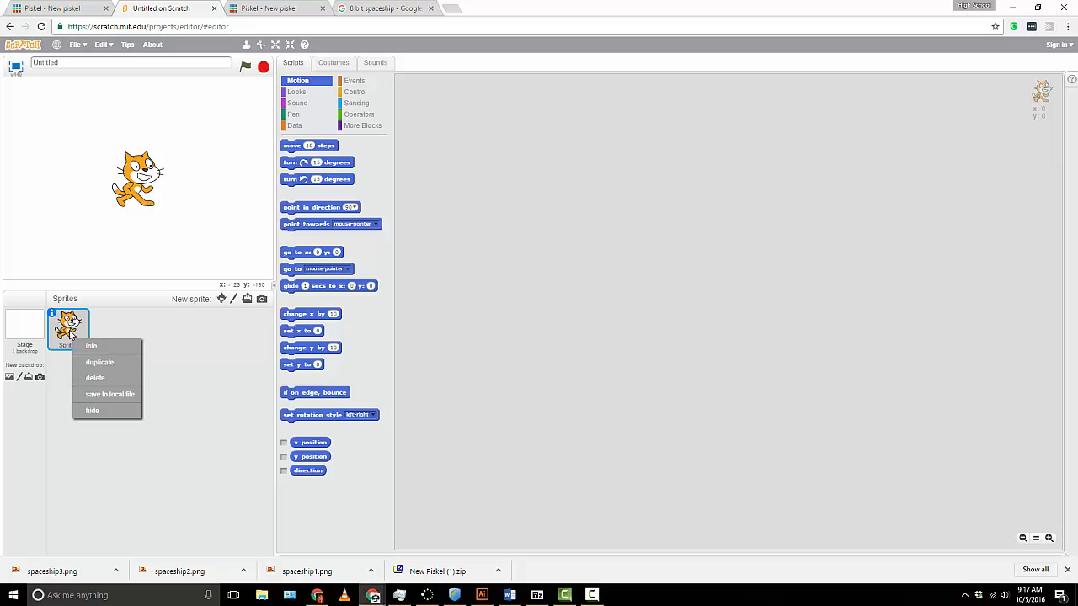
click(90, 379)
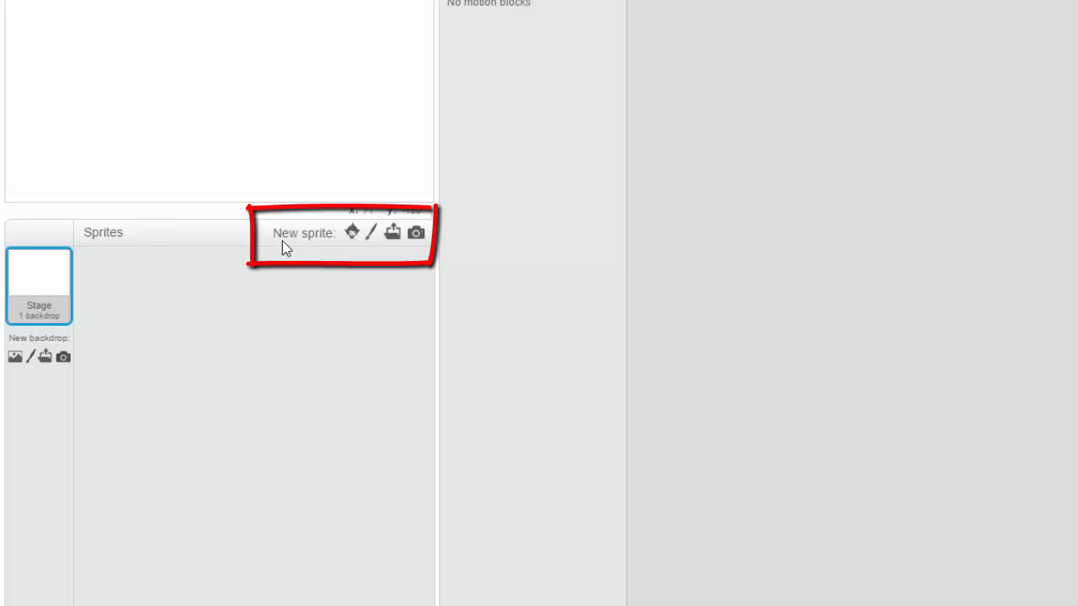
click(393, 239)
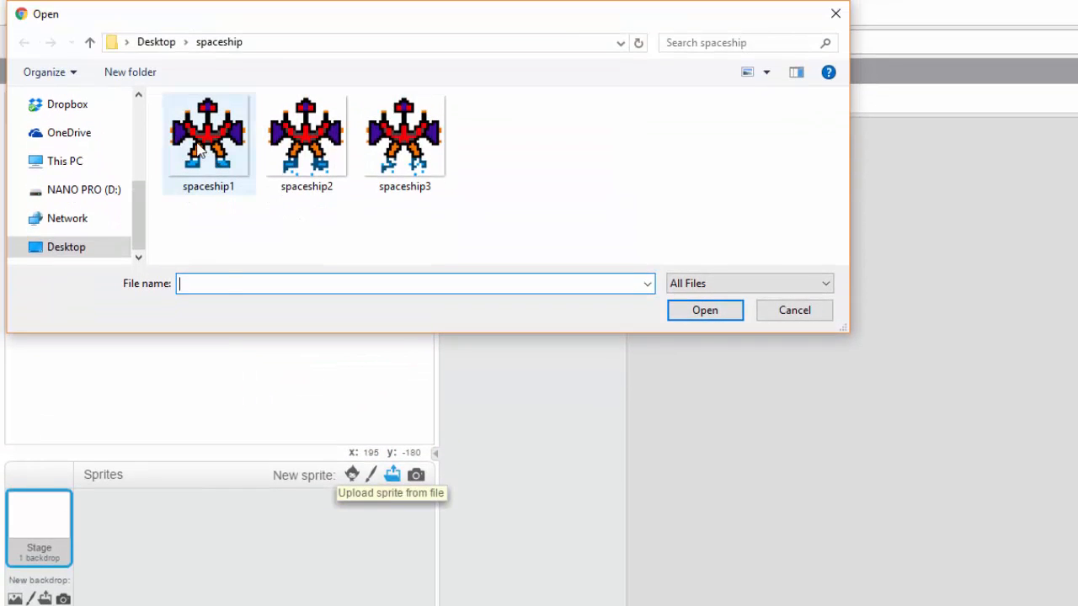
click(201, 152)
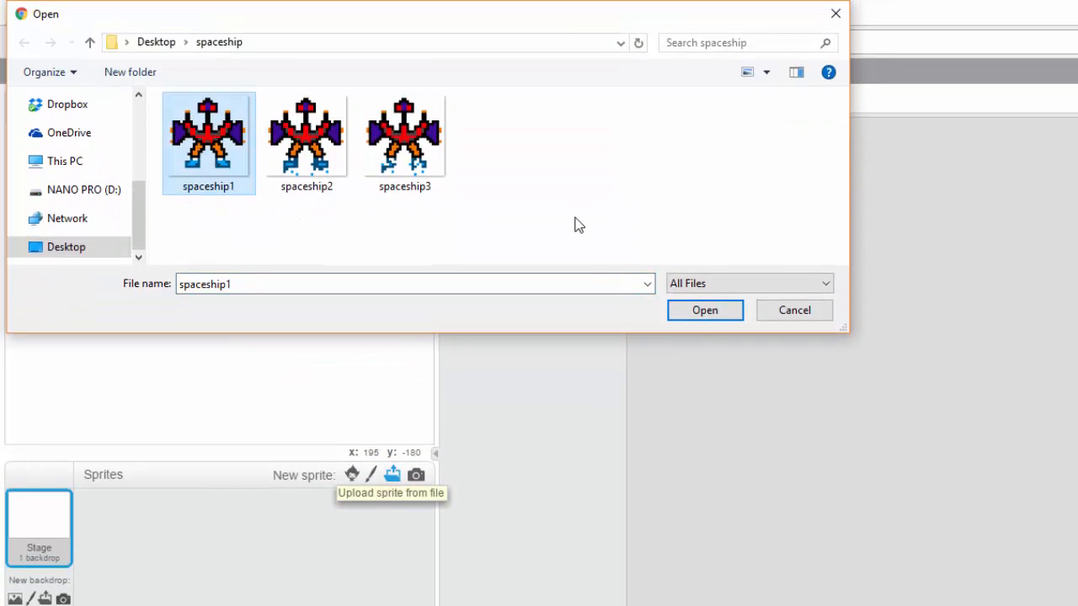
click(695, 313)
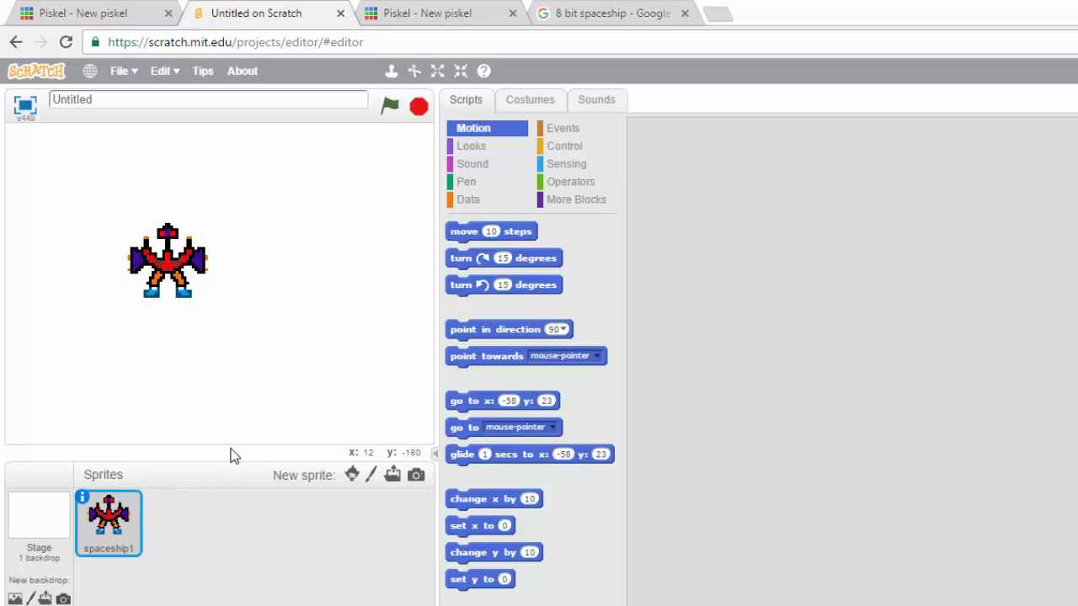
- Upload spaceship2 and spaceship3 from the spaceship folder as additional costumes of the spaceship1 sprite
click(525, 102)
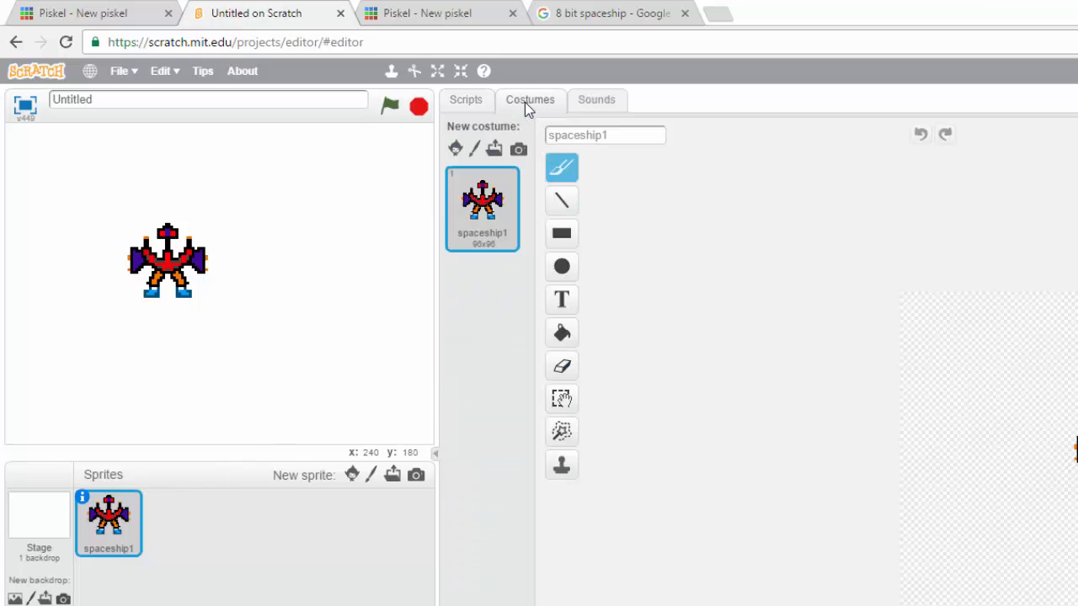
click(494, 149)
click(331, 147)
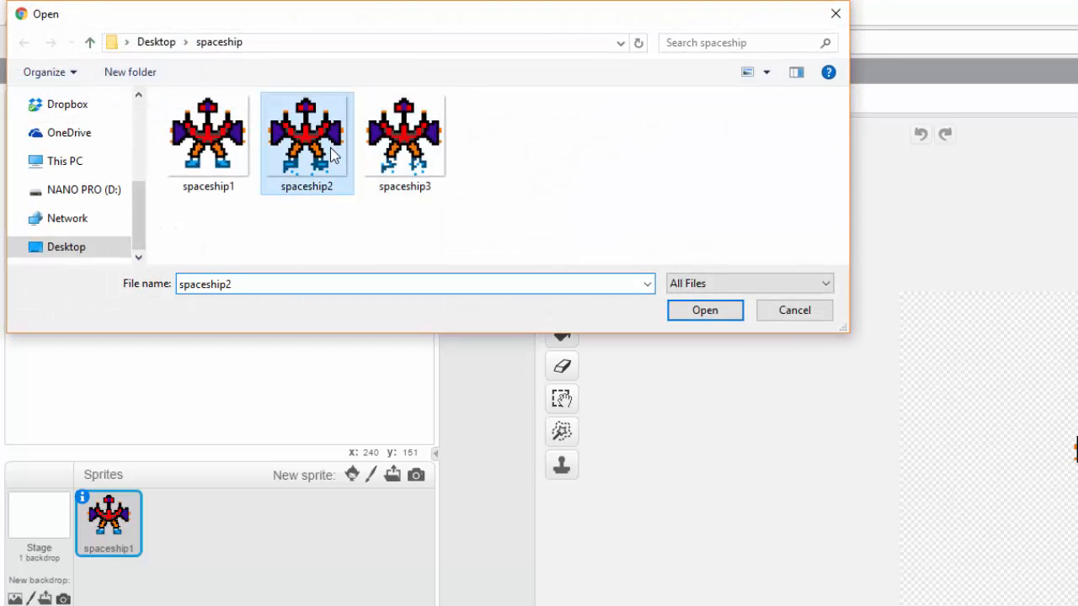
click(674, 310)
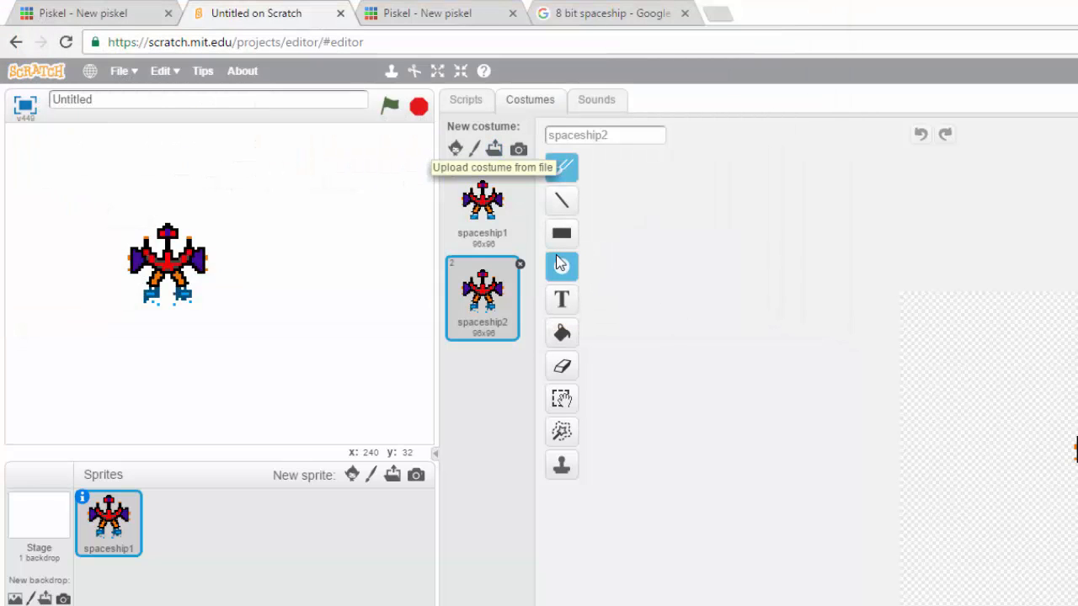
click(493, 149)
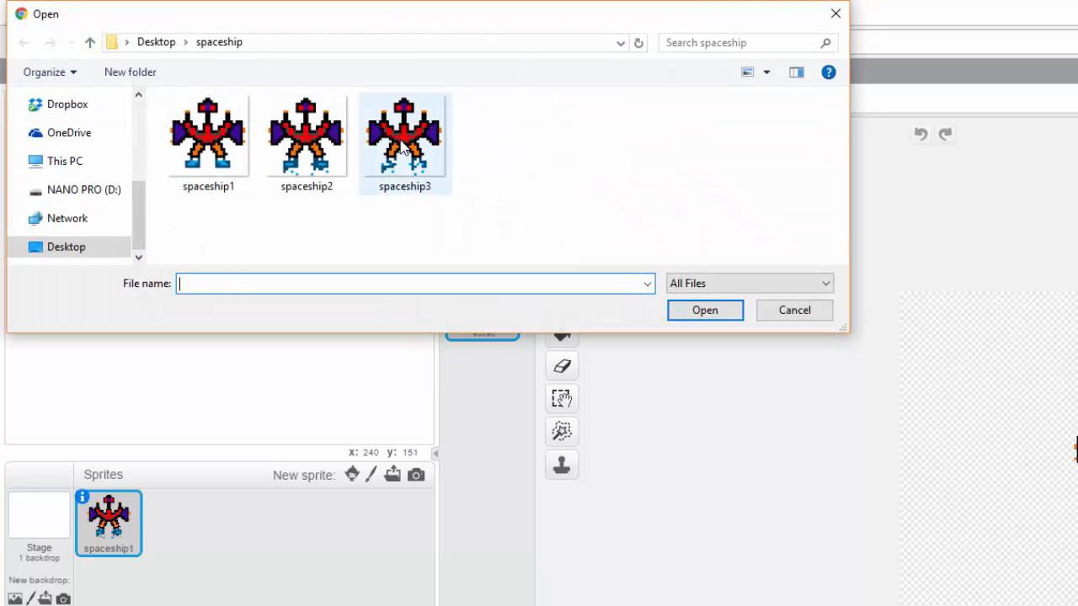
click(403, 147)
click(705, 310)
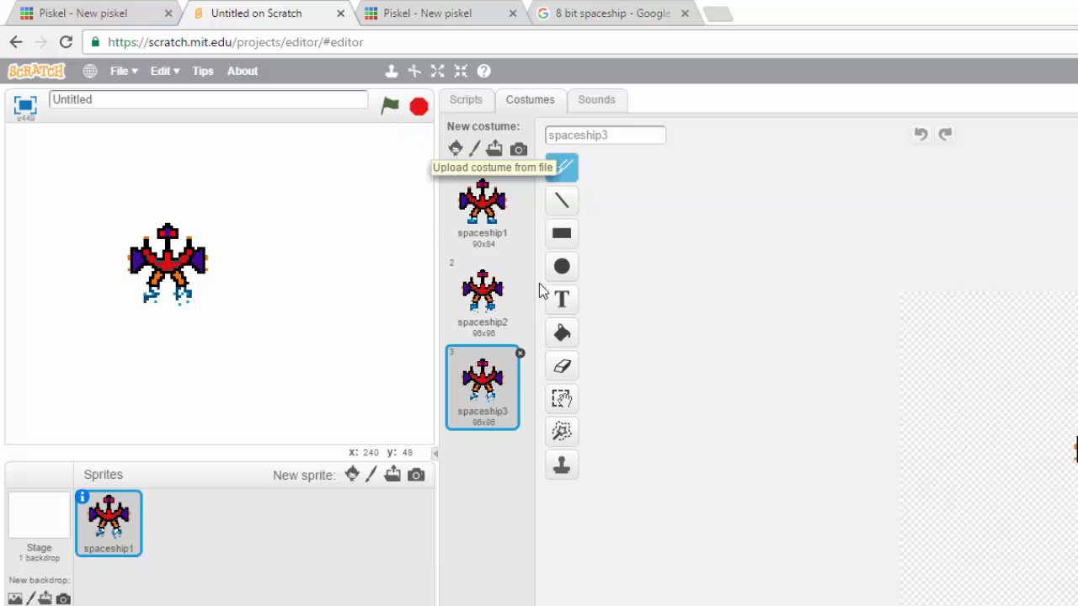
- Start a script for the spaceship1 sprite with a "when green flag clicked" block and attach a forever loop beneath it
click(465, 101)
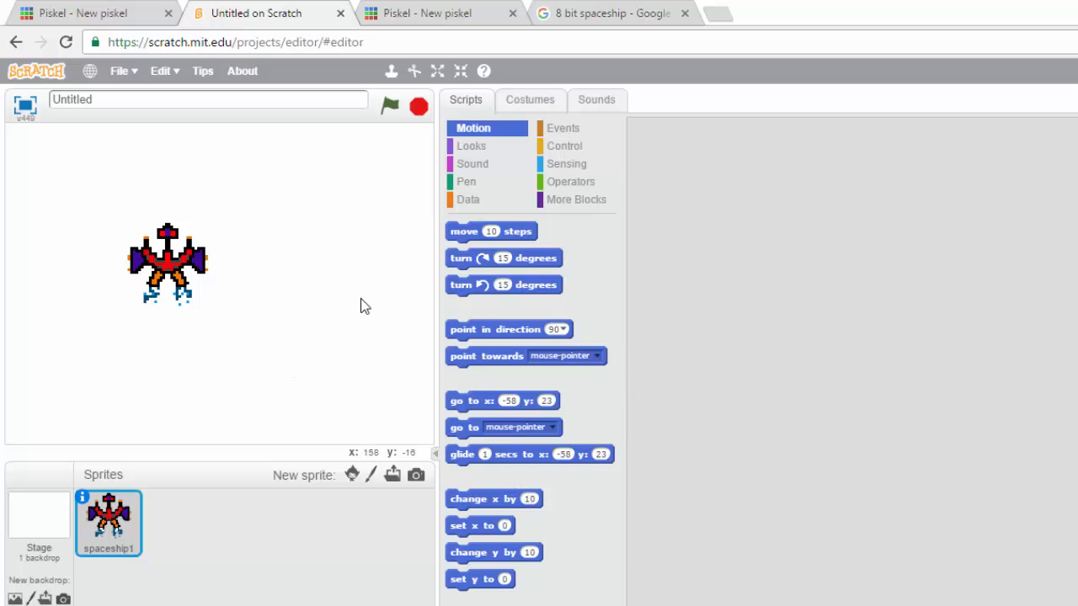
click(555, 129)
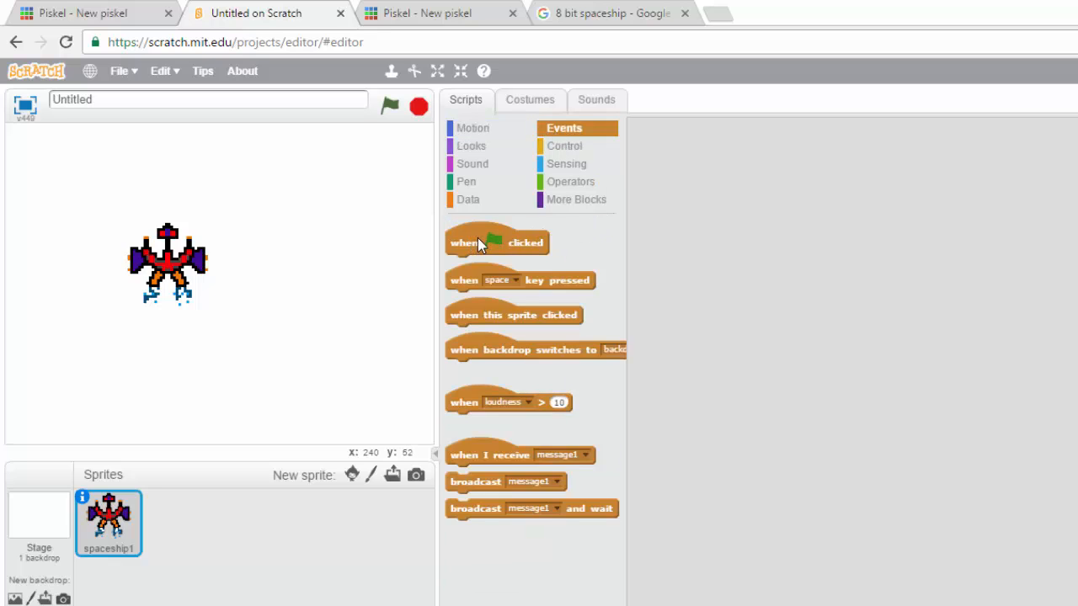
drag(477, 239, 731, 183)
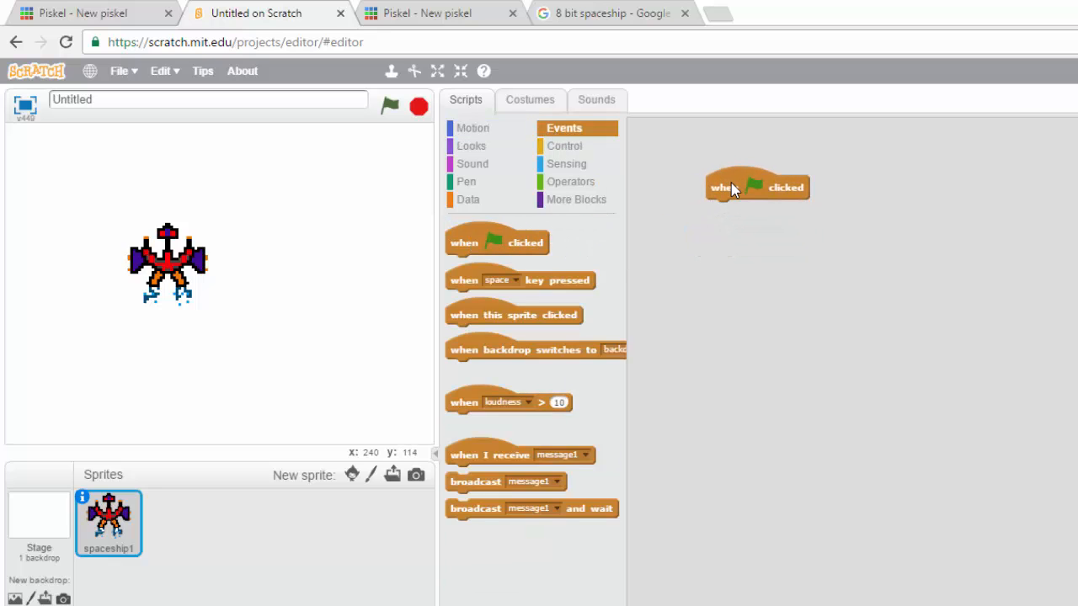
click(585, 146)
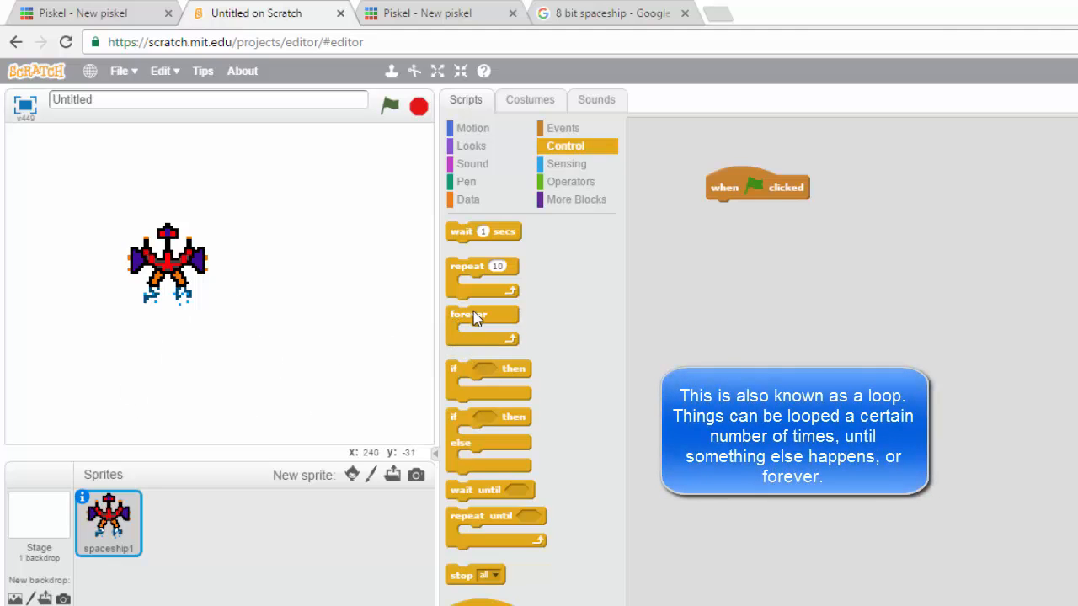
drag(474, 313, 741, 224)
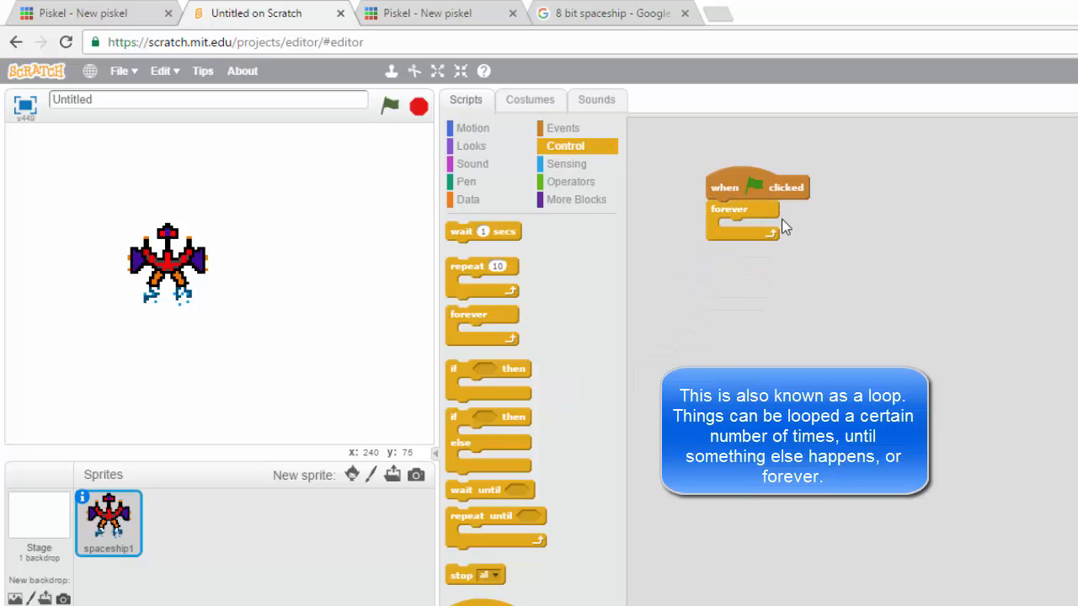
- Place a "next costume" block inside the forever loop, then test-run the script and stop it
click(484, 153)
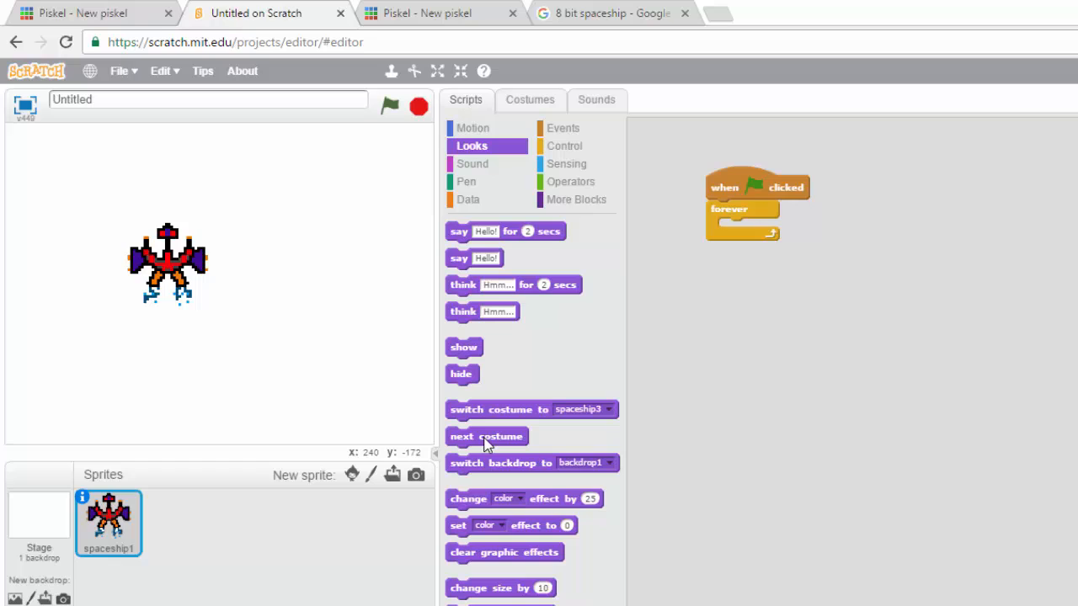
drag(486, 445, 763, 233)
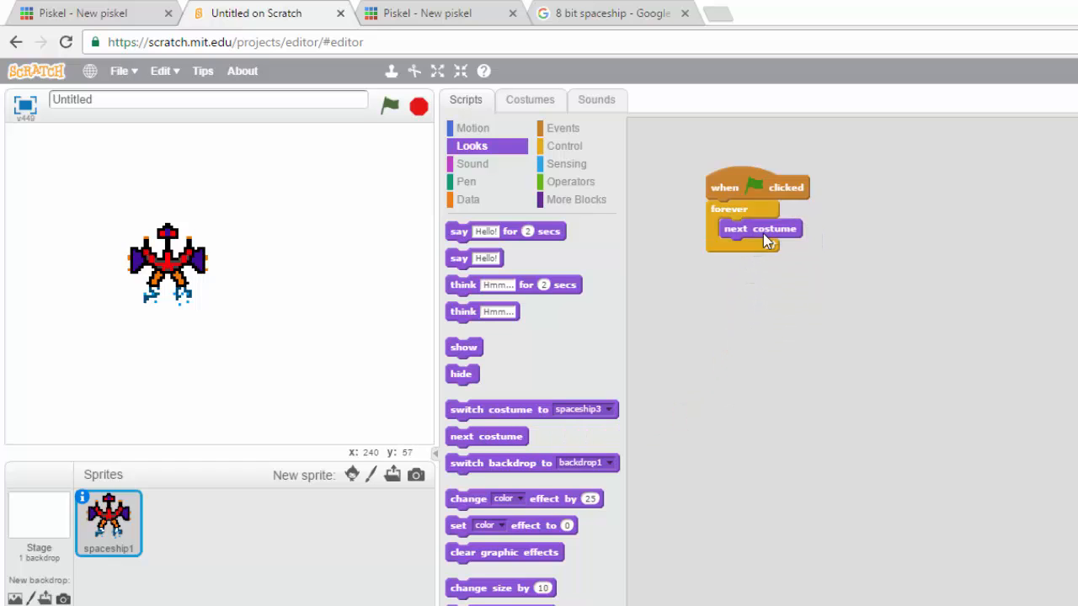
click(388, 106)
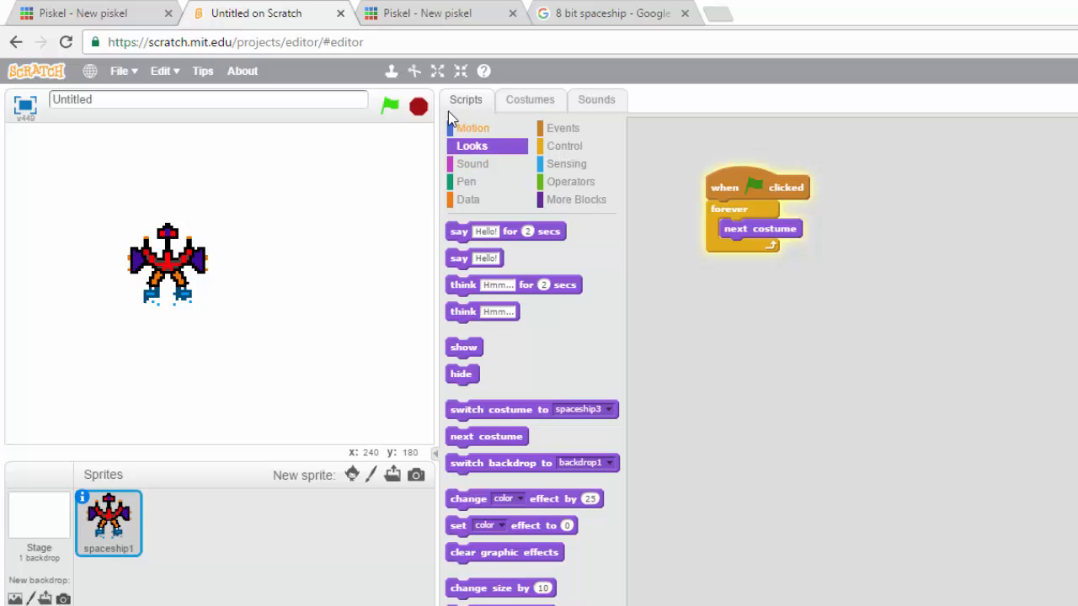
click(418, 112)
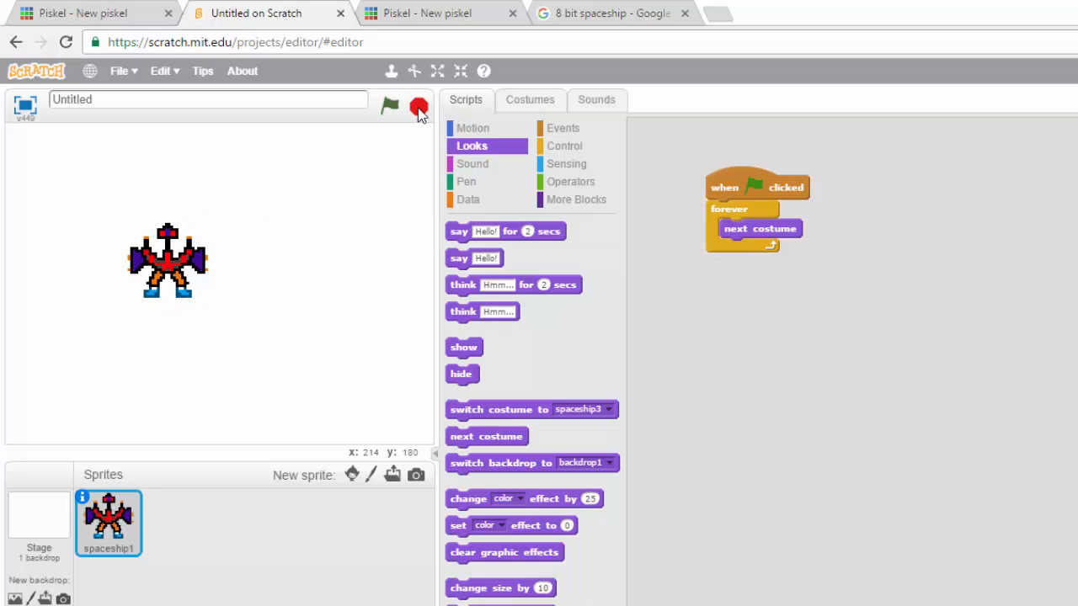
- Add a "wait 1 secs" block below "next costume" inside the forever loop and run the script
click(563, 146)
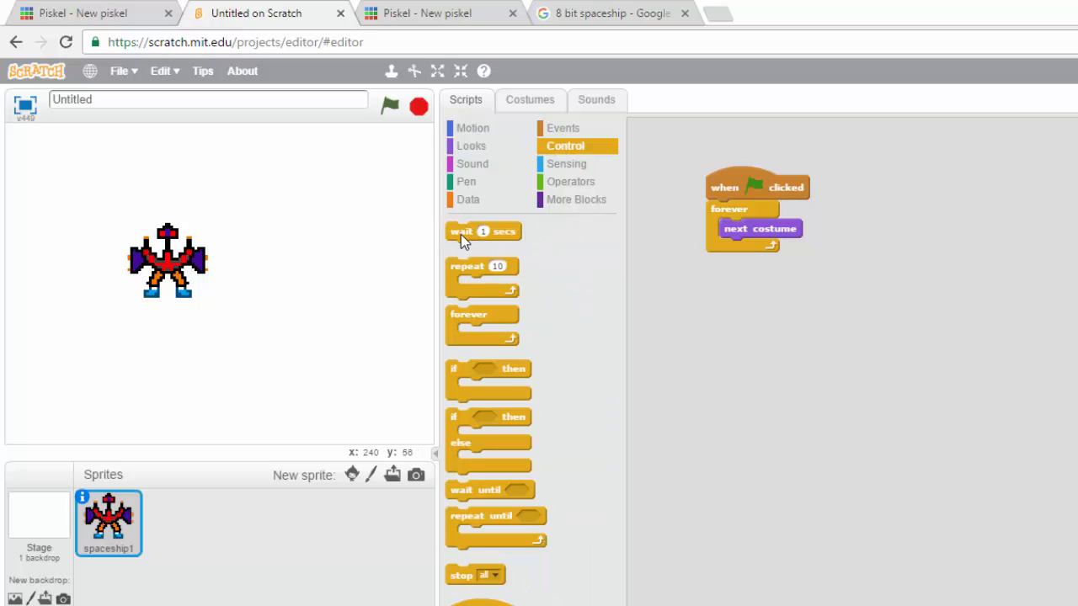
drag(460, 234, 735, 252)
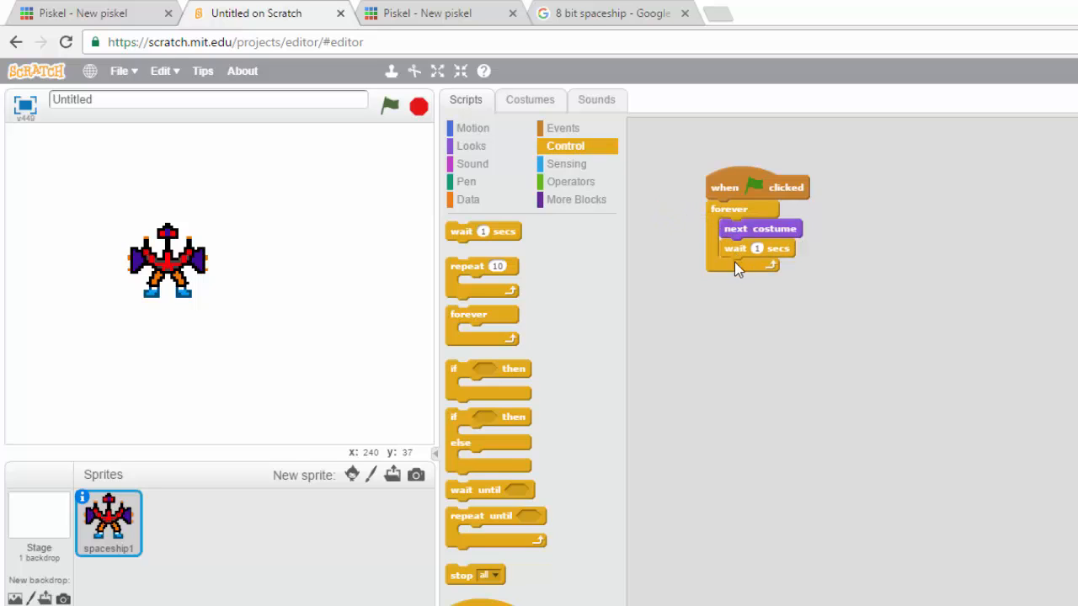
click(390, 107)
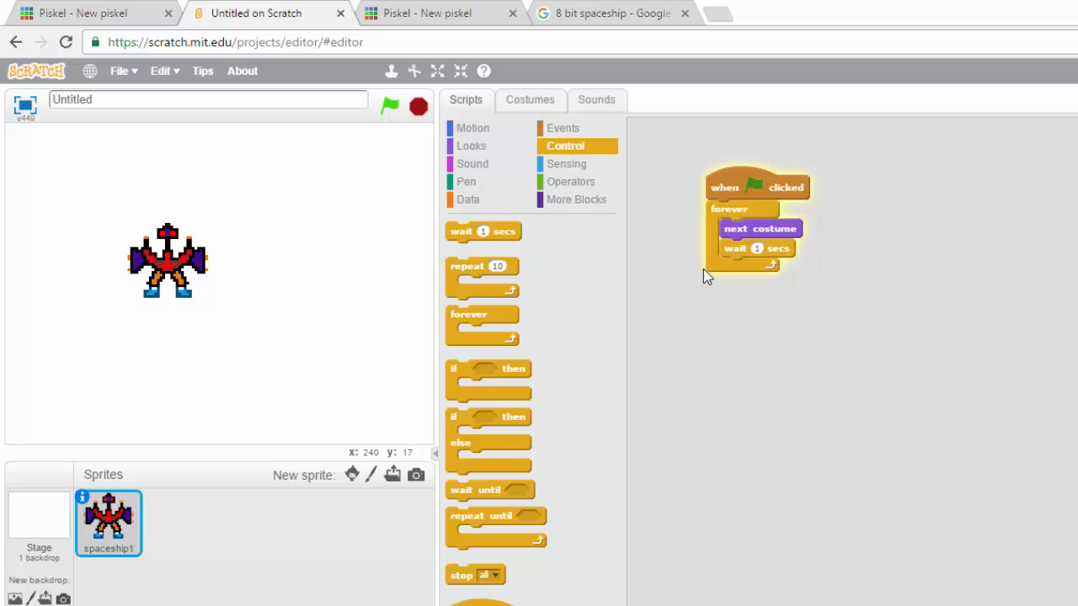
- Stop the script, set the wait block to .1 secs and run the animation again
click(418, 106)
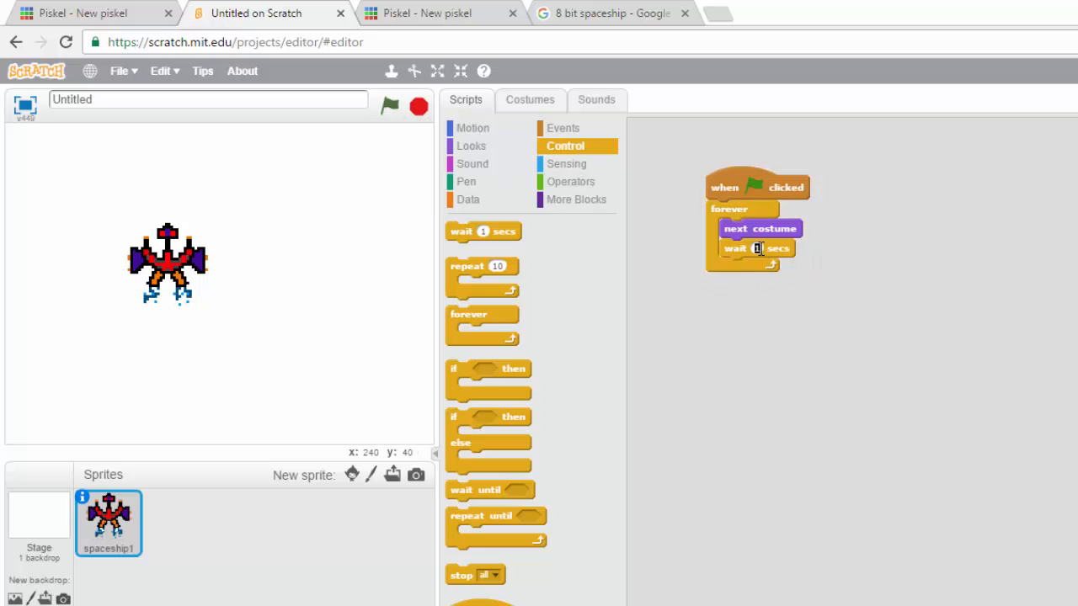
text(.1)
click(390, 106)
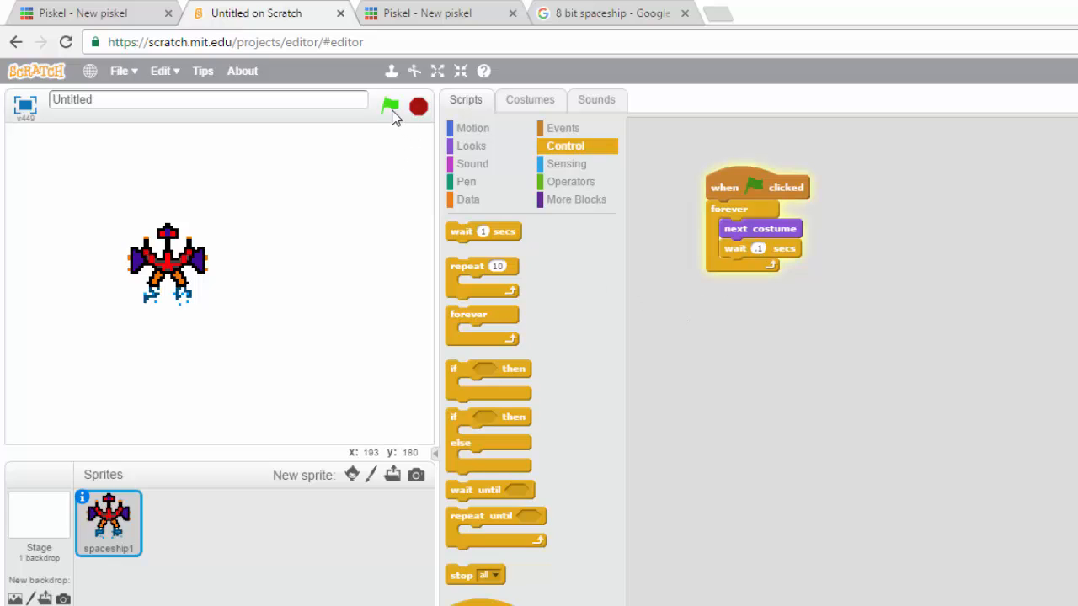